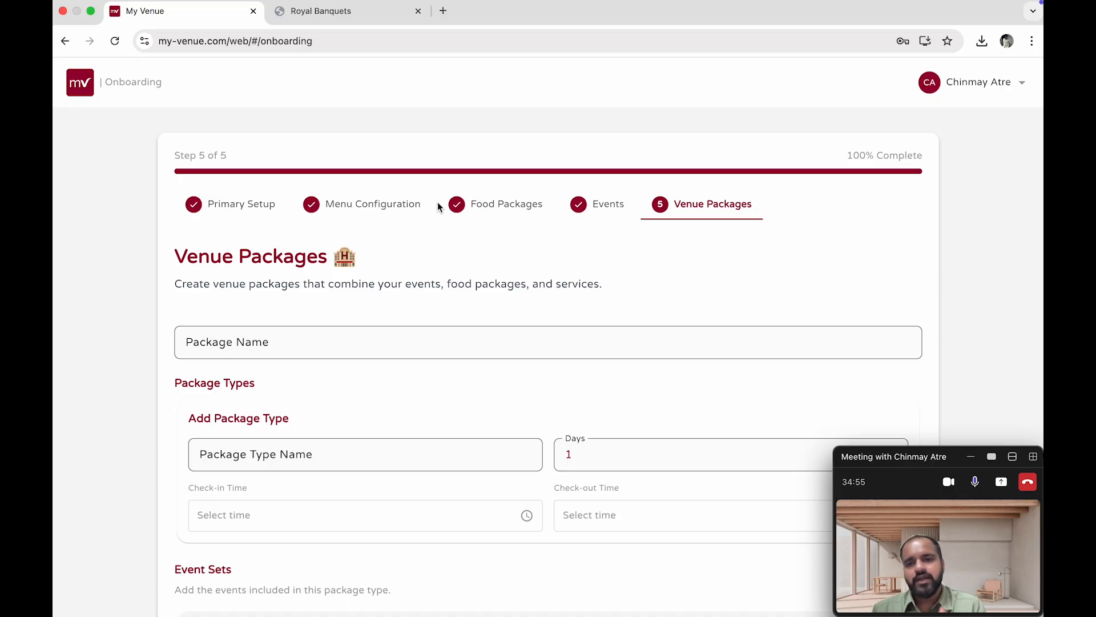
Review the Royal Wedding venue package details and day schedules in the Royal Banquets PDF
left_click(305, 12)
scroll(433, 290, "down", 3)
scroll(433, 291, "down", 10)
scroll(433, 290, "up", 3)
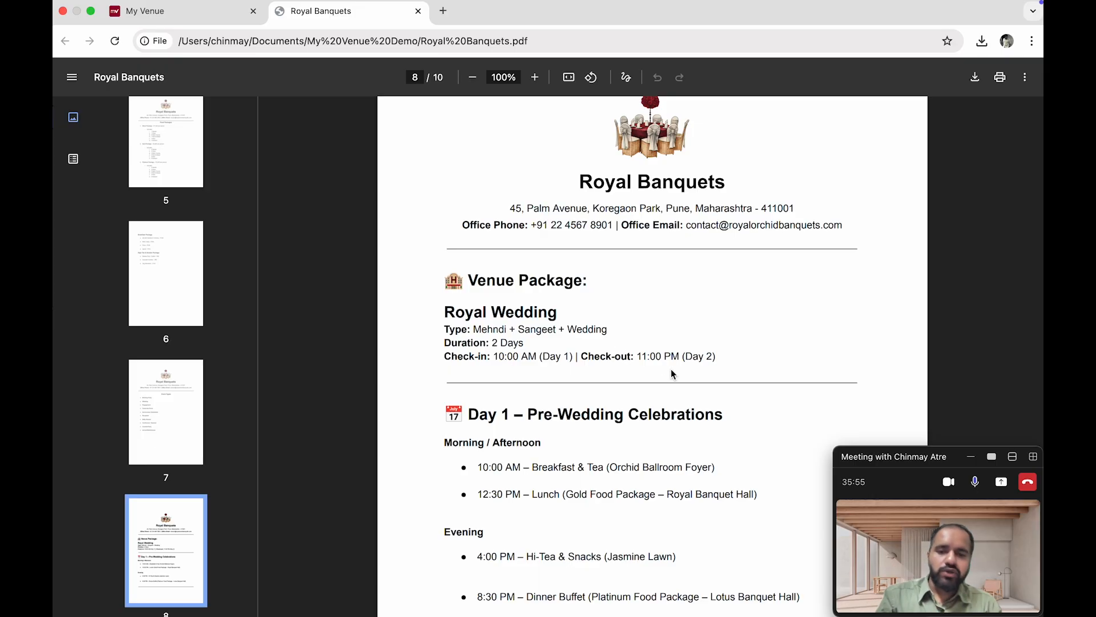
scroll(670, 369, "down", 4)
scroll(639, 452, "down", 8)
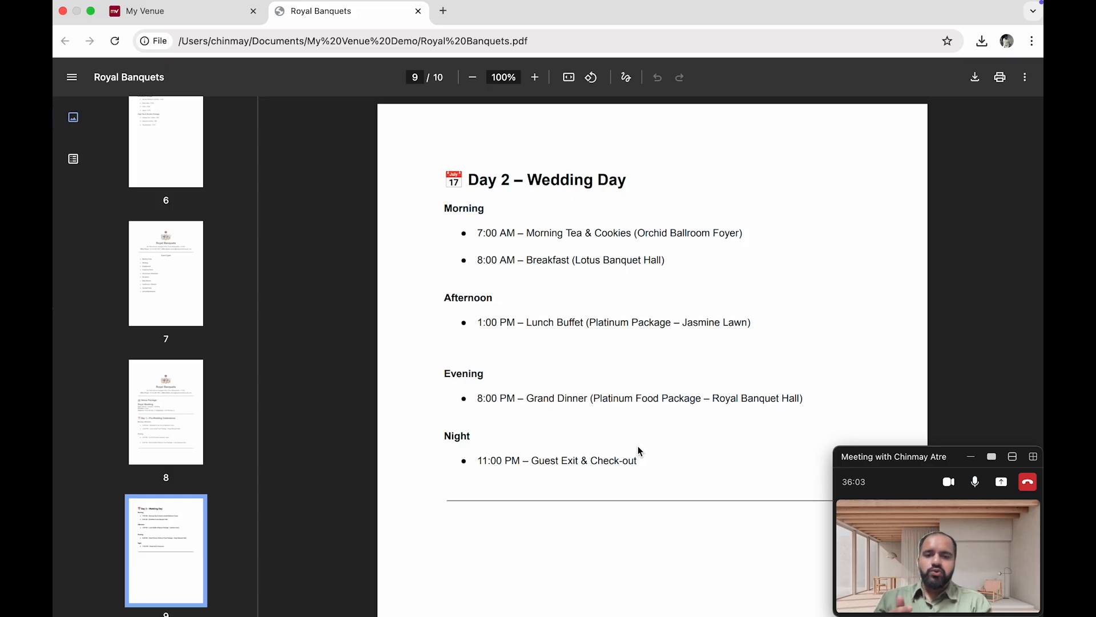
scroll(638, 447, "up", 8)
scroll(638, 452, "up", 1)
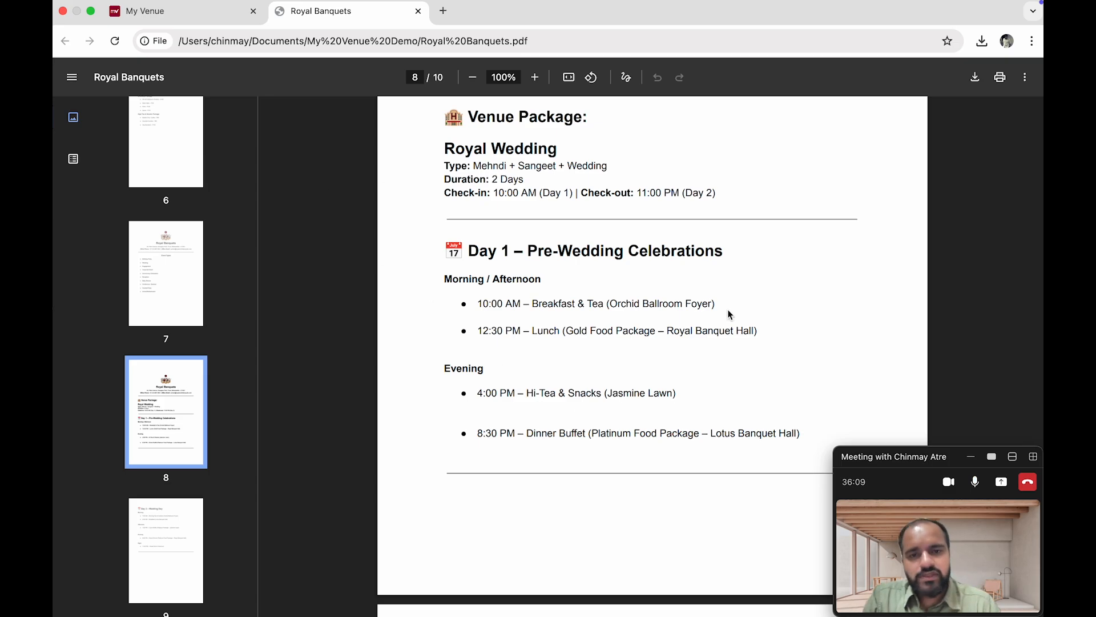
scroll(732, 318, "up", 2)
scroll(417, 169, "up", 1)
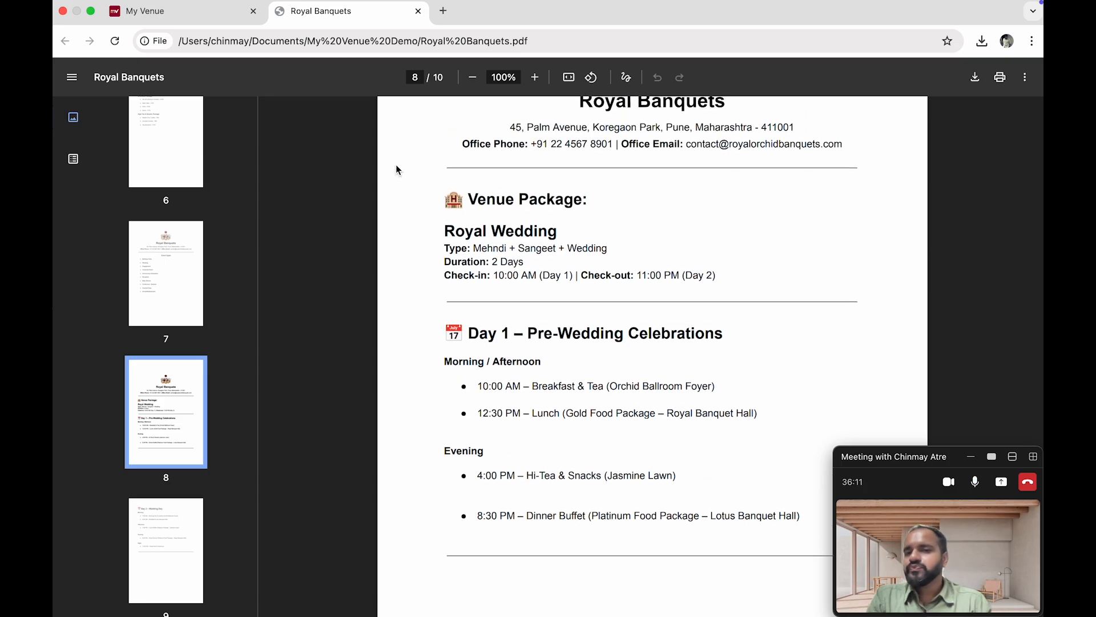
Copy the name Royal Wedding from the PDF into the venue package's Package Name field
left_click_drag(444, 231, 566, 228)
key("super+c")
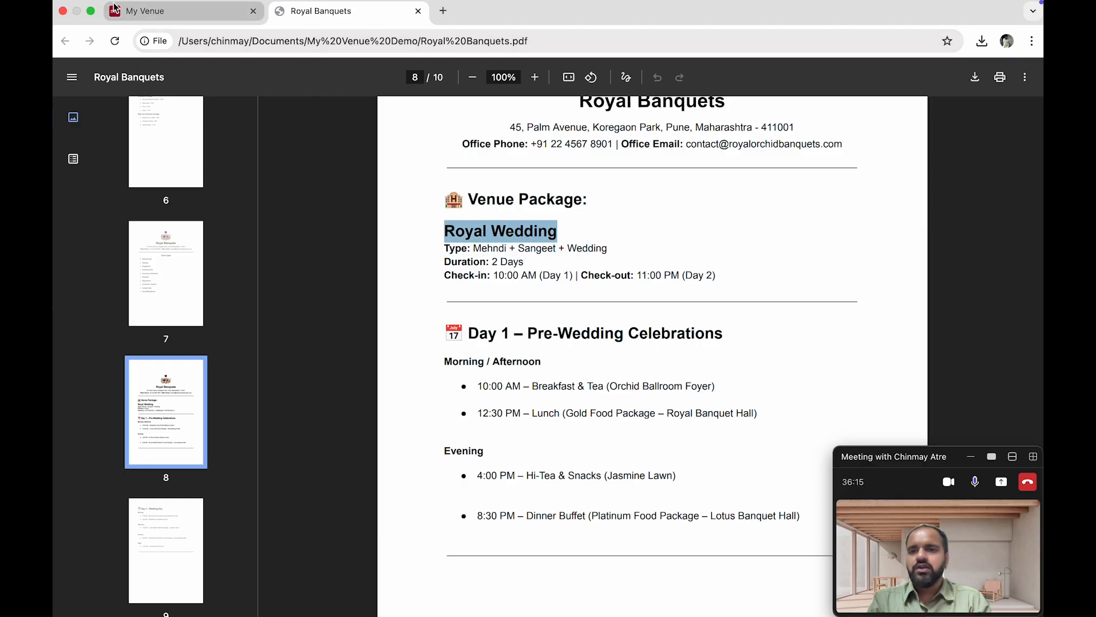
left_click(171, 11)
left_click(274, 329)
key("super+v")
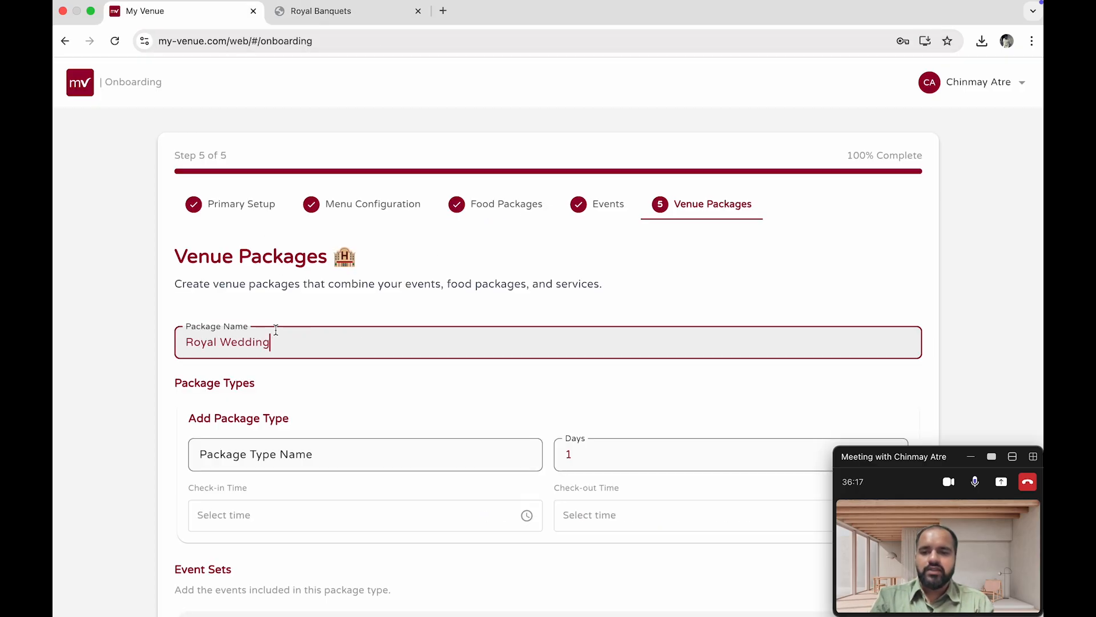
Copy the type Mehndi + Sangeet + Wedding from the PDF into the Package Type Name field
scroll(291, 436, "down", 1)
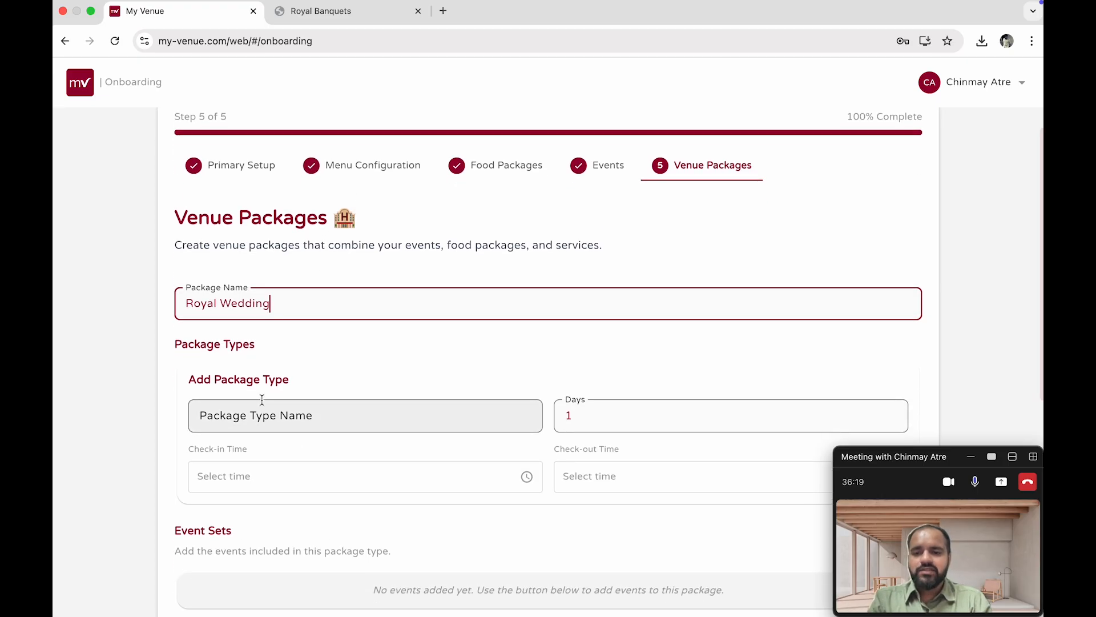
left_click(321, 13)
left_click_drag(473, 249, 609, 252)
key("super+c")
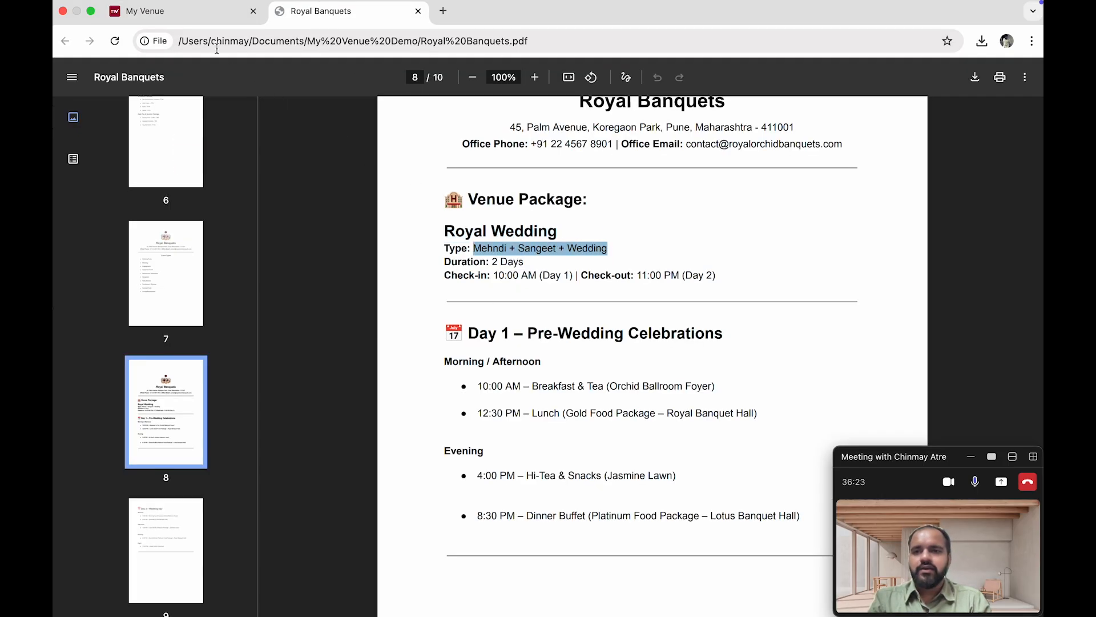
left_click(209, 25)
left_click(346, 417)
key("super+v")
Set the package type's Days to 2, matching the duration in the PDF
left_click(295, 15)
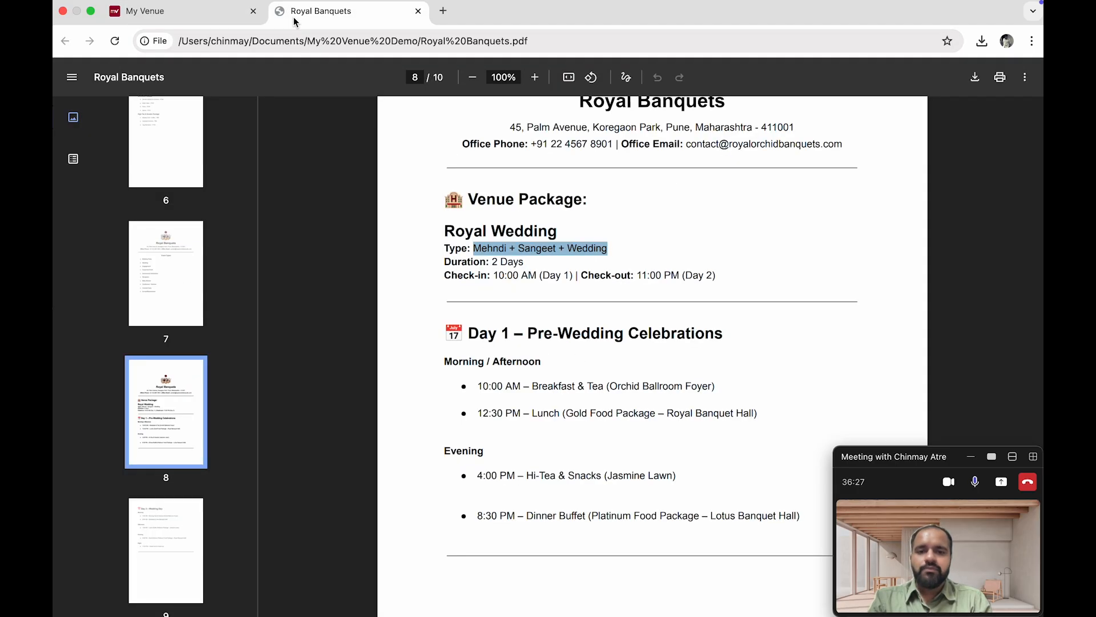
left_click_drag(500, 262, 523, 263)
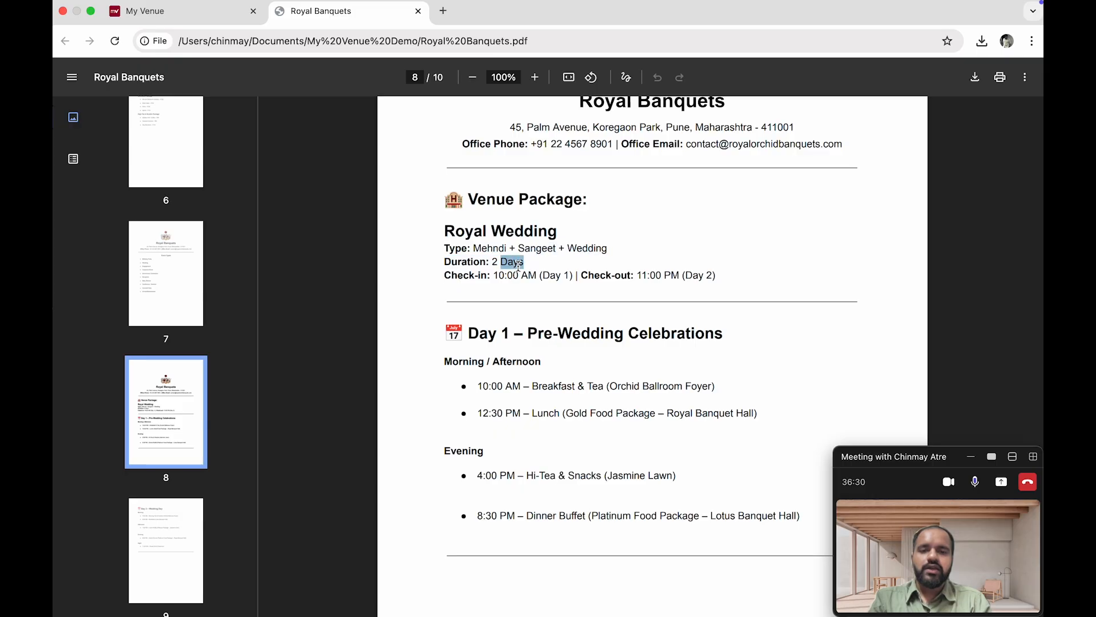
left_click(212, 17)
left_click(588, 414)
key("BackSpace")
type("2")
Set the package type's check-in time to 10:00 AM and check-out time to 11:00 PM
scroll(454, 333, "down", 3)
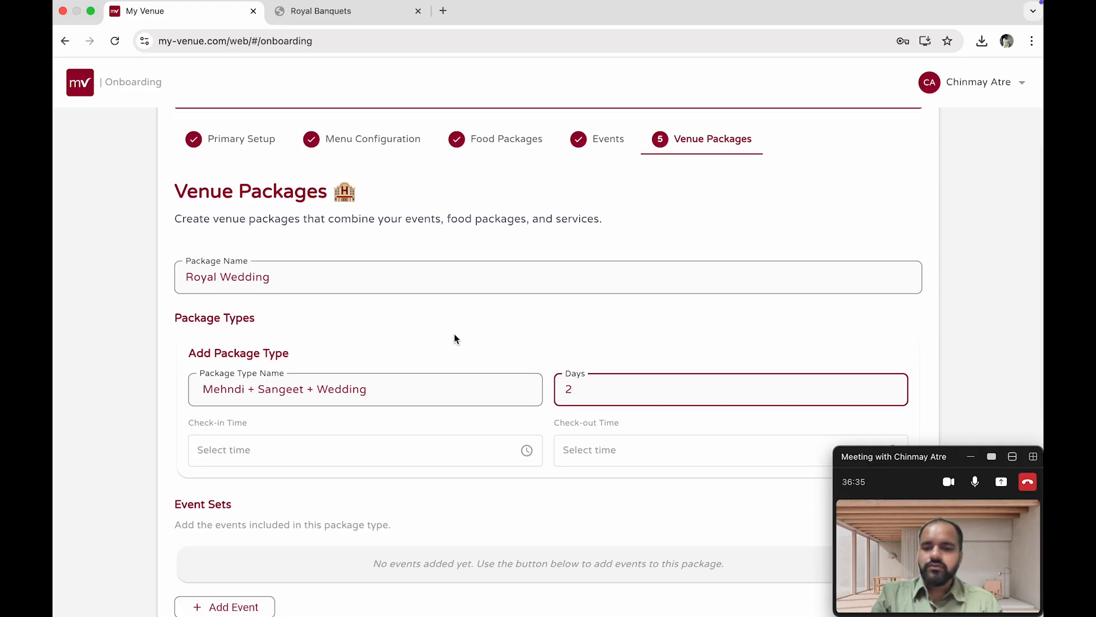
left_click(345, 20)
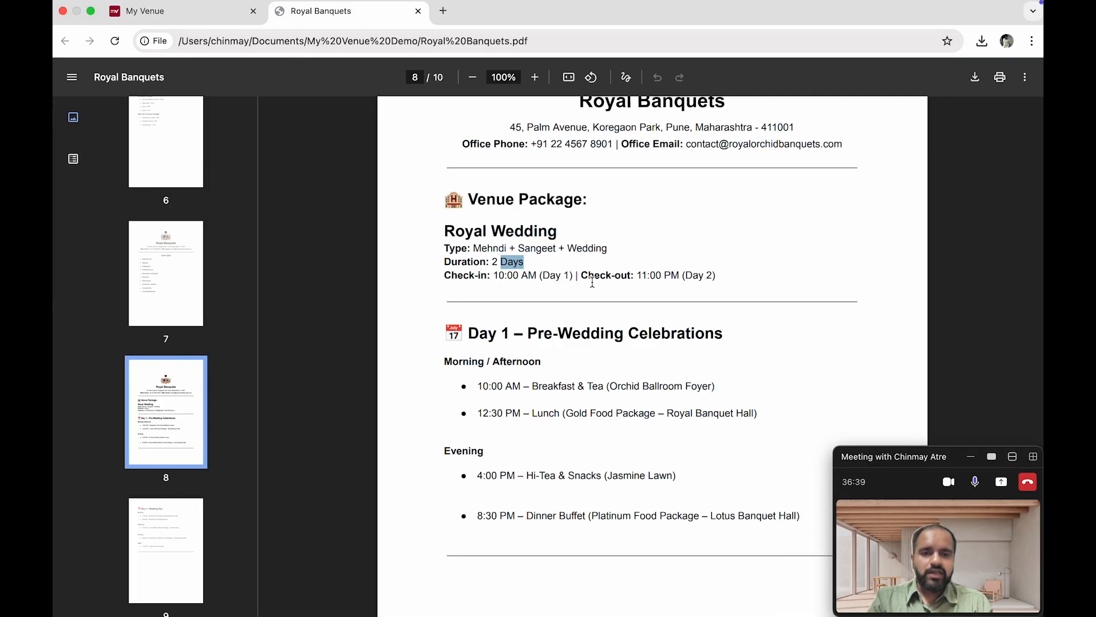
left_click(174, 12)
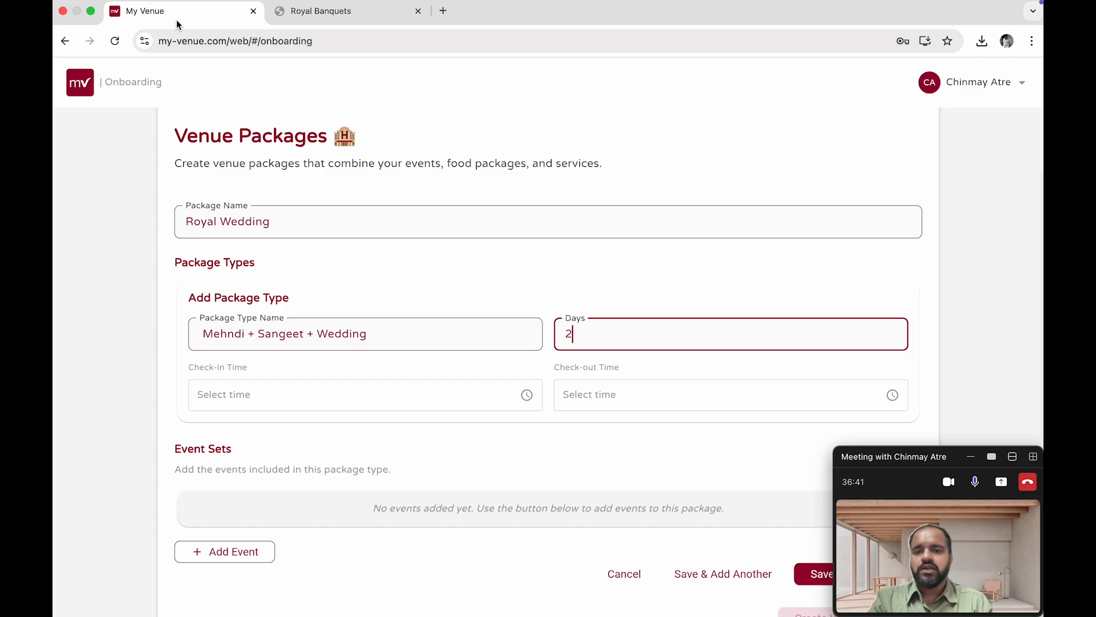
left_click(292, 396)
left_click(582, 296)
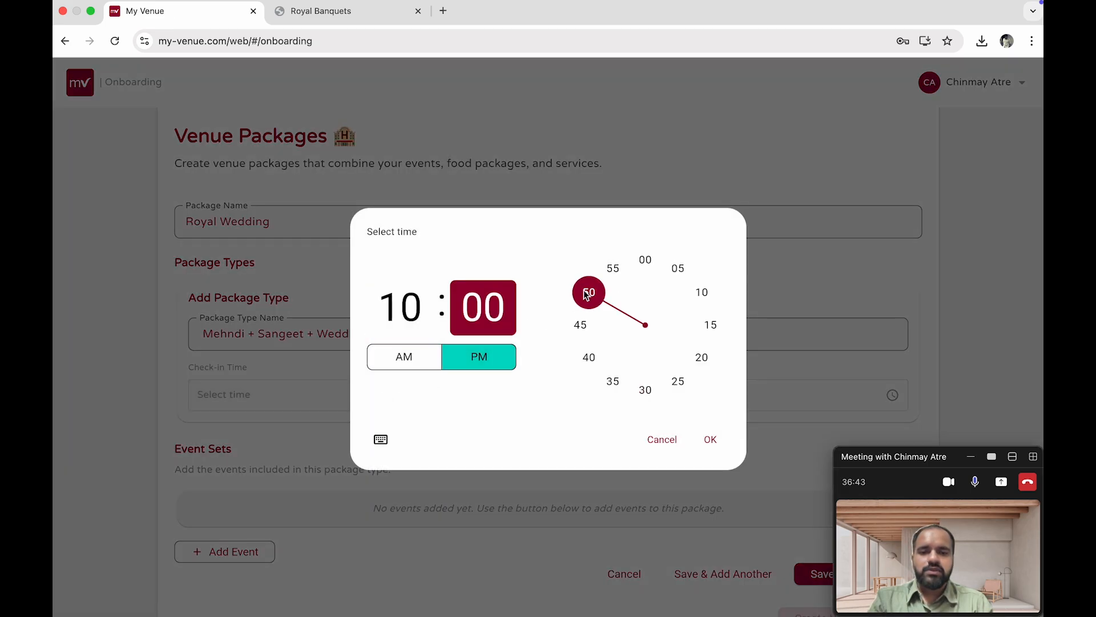
left_click(381, 362)
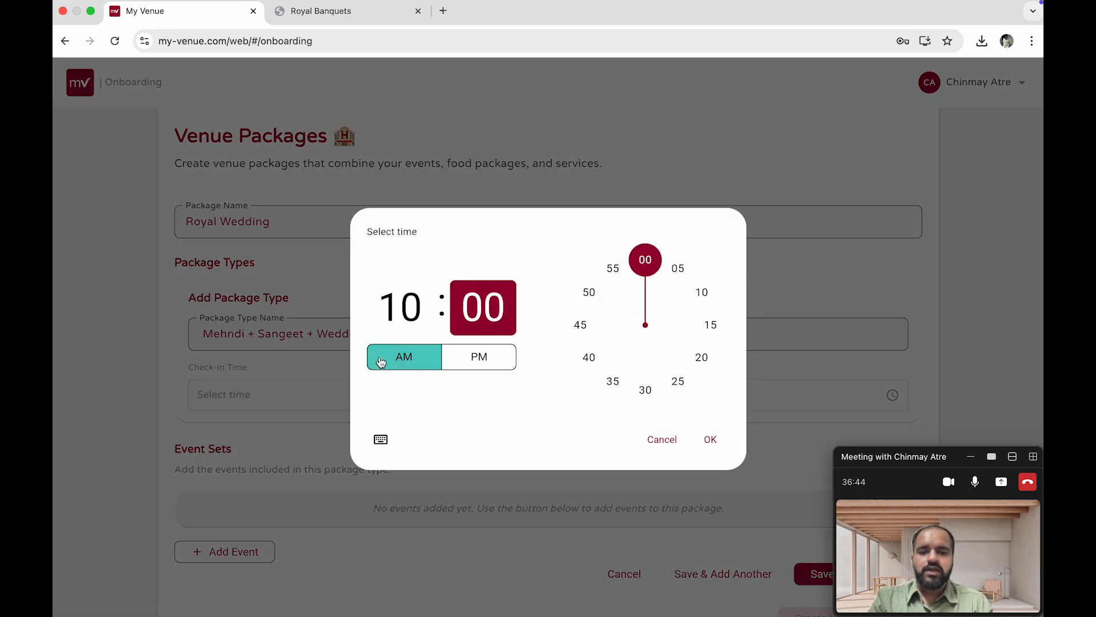
left_click(708, 448)
left_click(639, 394)
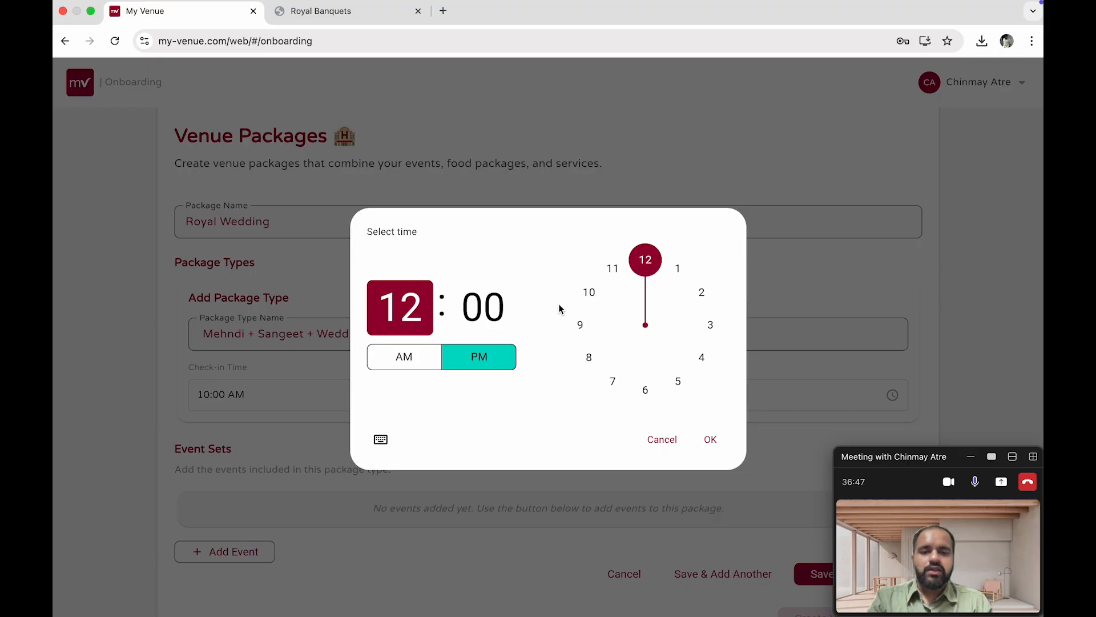
left_click(622, 272)
left_click(709, 439)
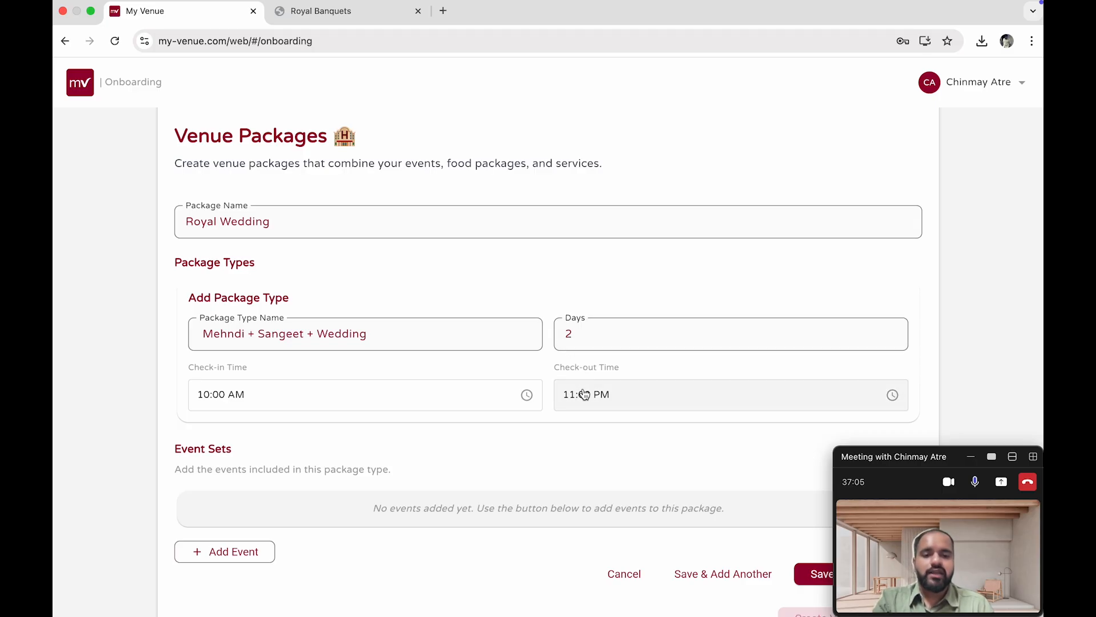
Start adding a Day 1 event with event type Mehndi and meal type Lunch
scroll(584, 394, "down", 3)
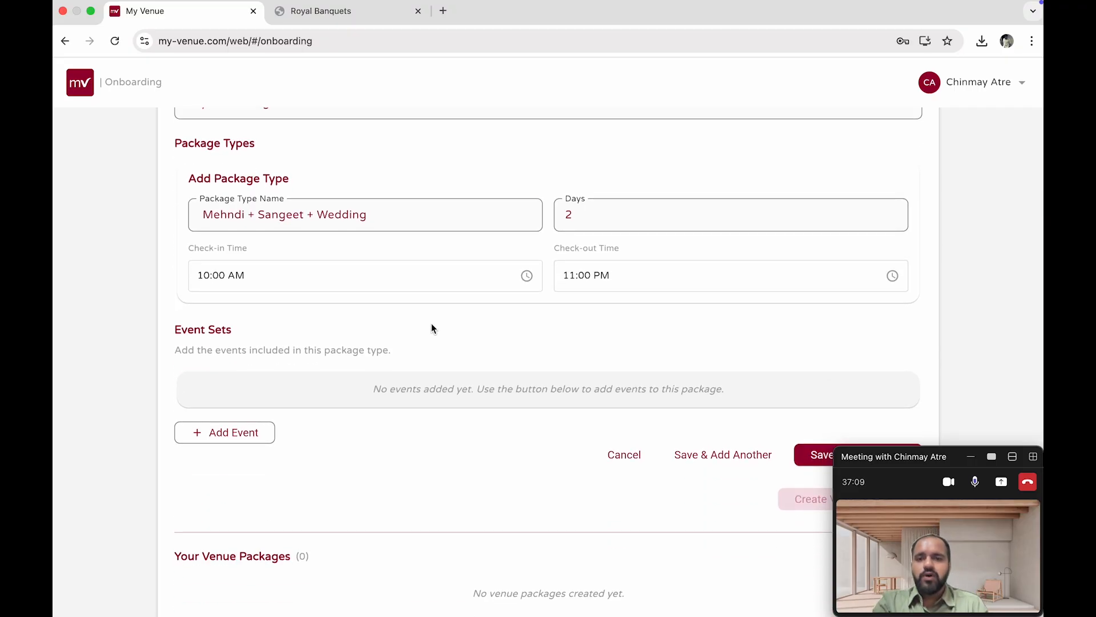
left_click(330, 12)
scroll(483, 373, "down", 1)
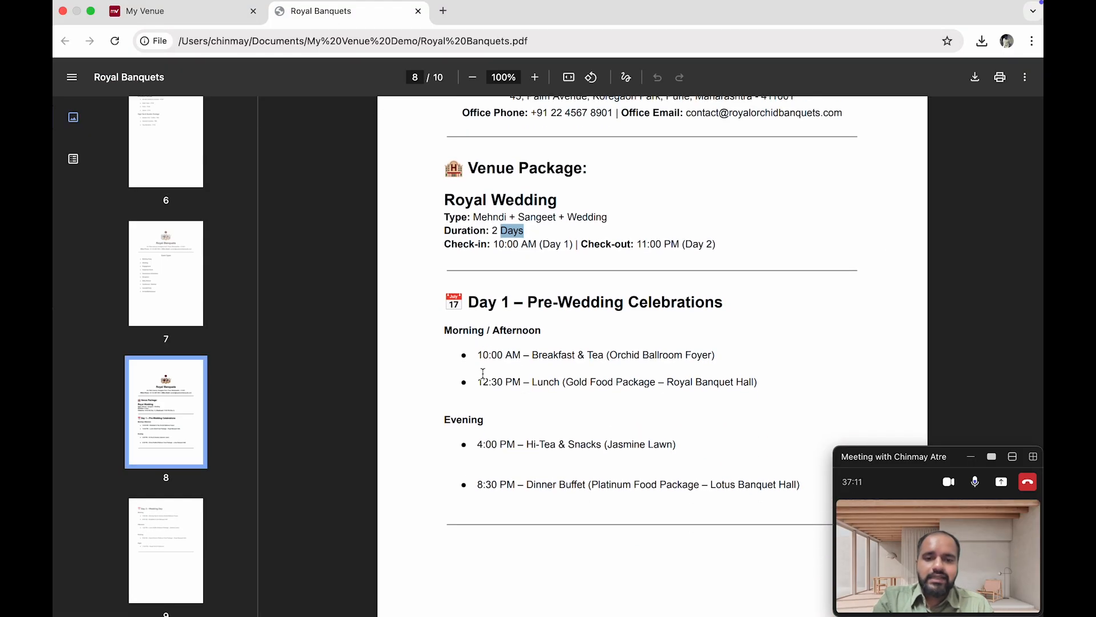
scroll(482, 374, "down", 1)
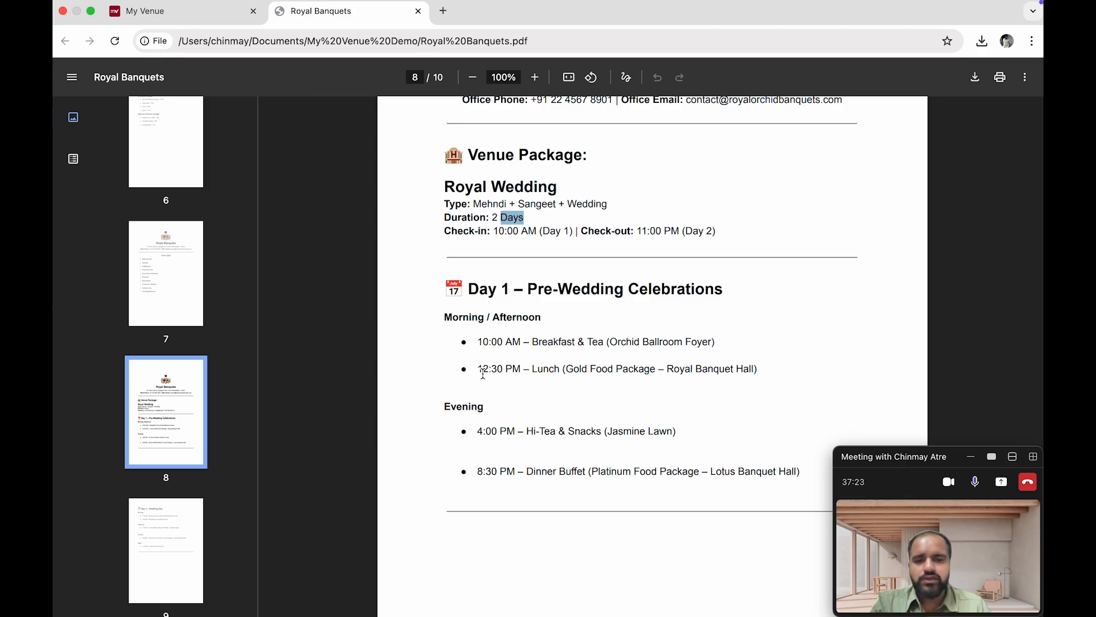
left_click(226, 21)
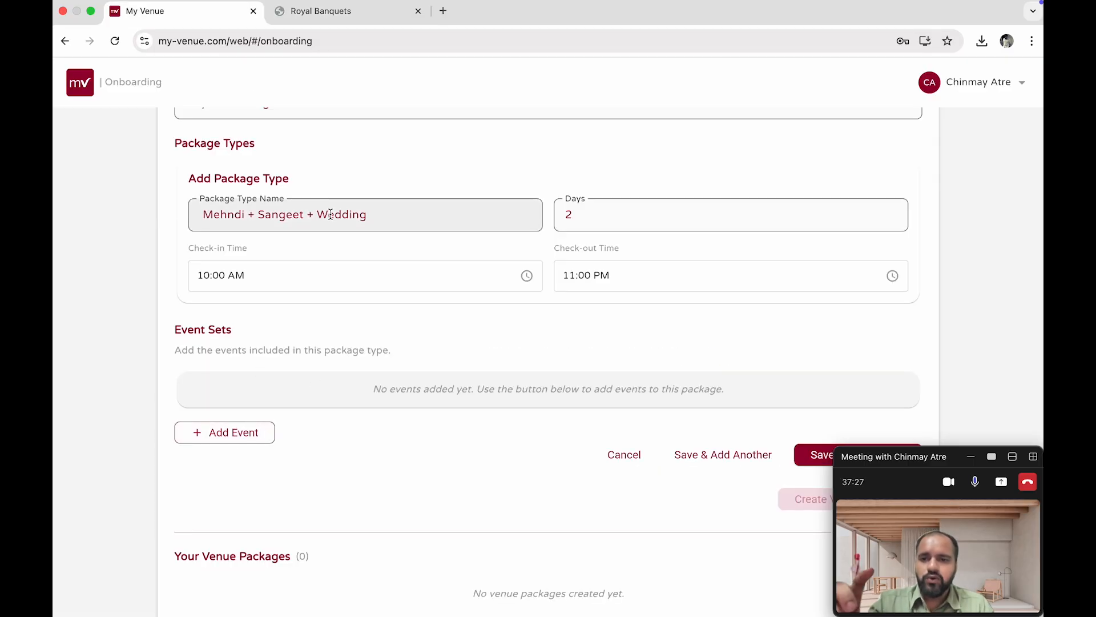
scroll(330, 214, "up", 2)
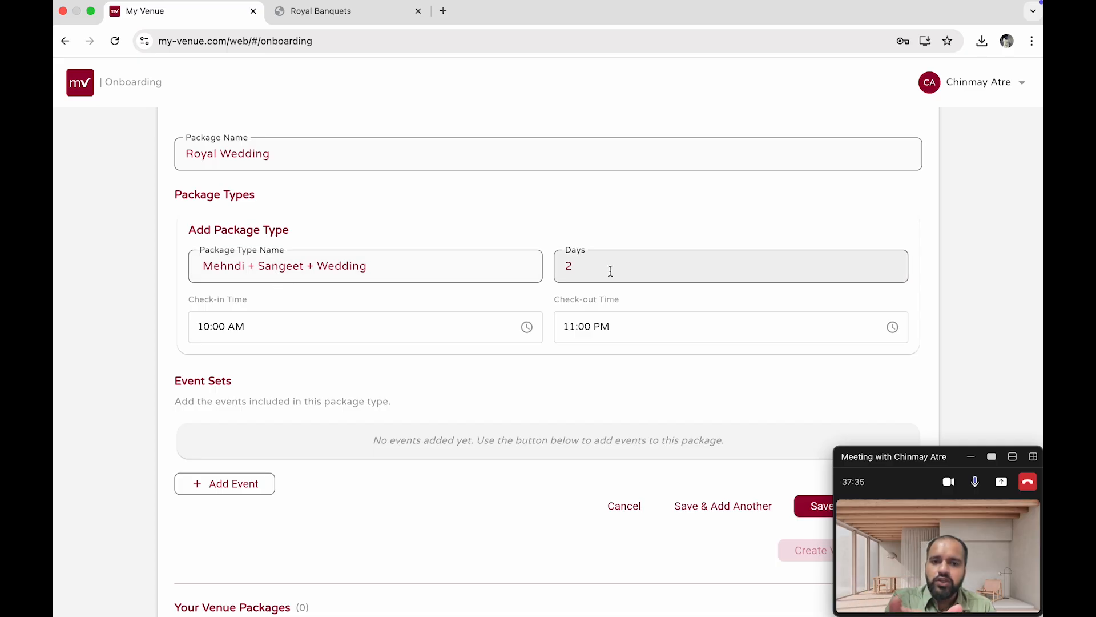
left_click(248, 483)
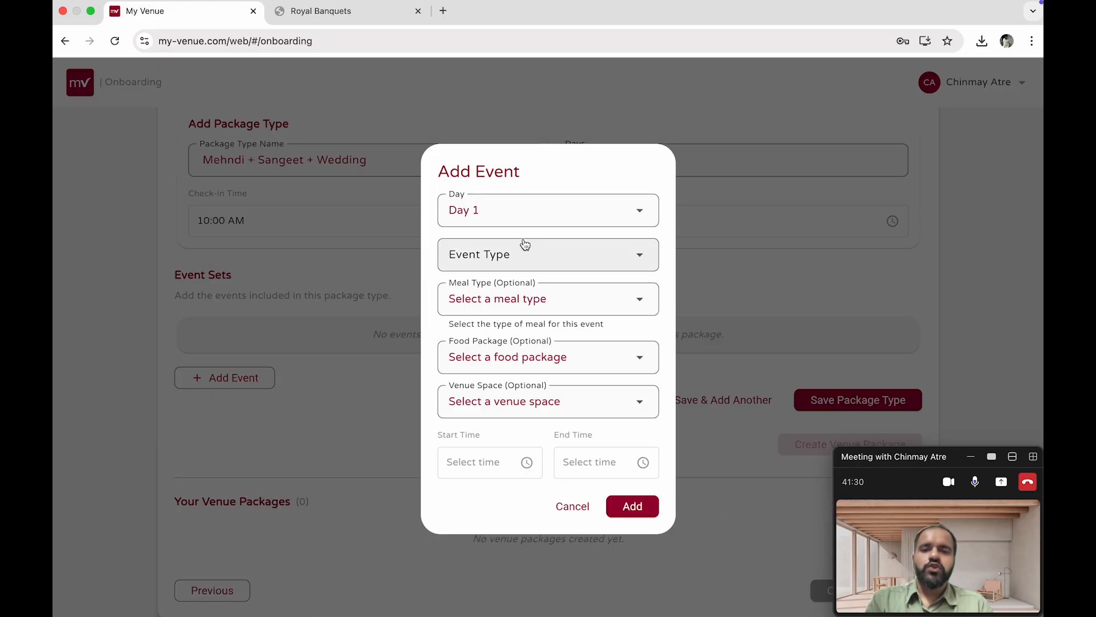
left_click(519, 255)
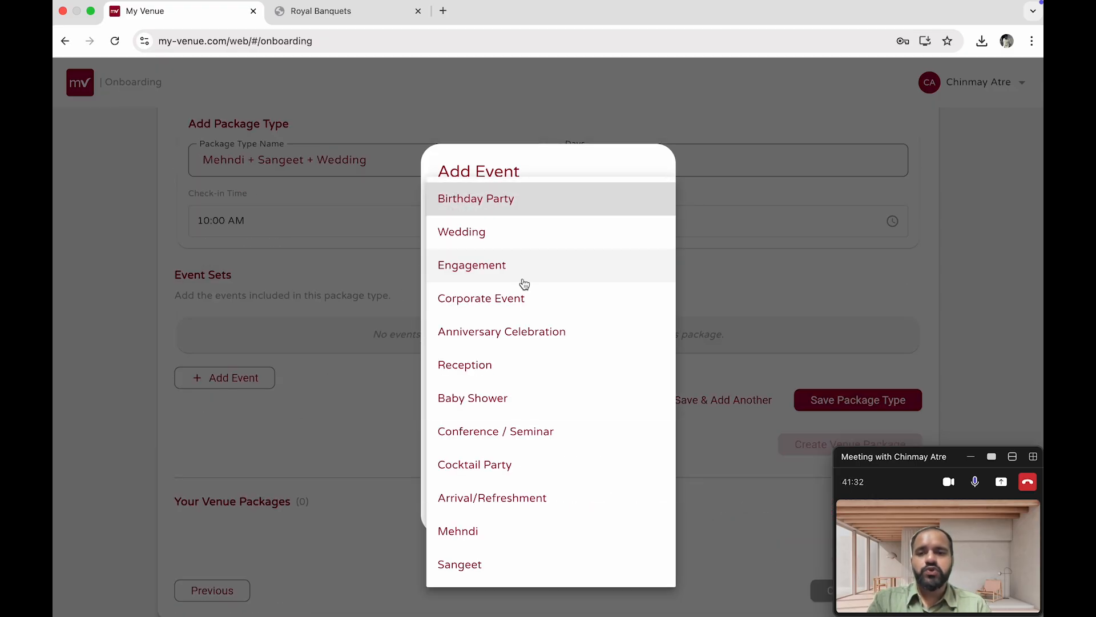
left_click(502, 530)
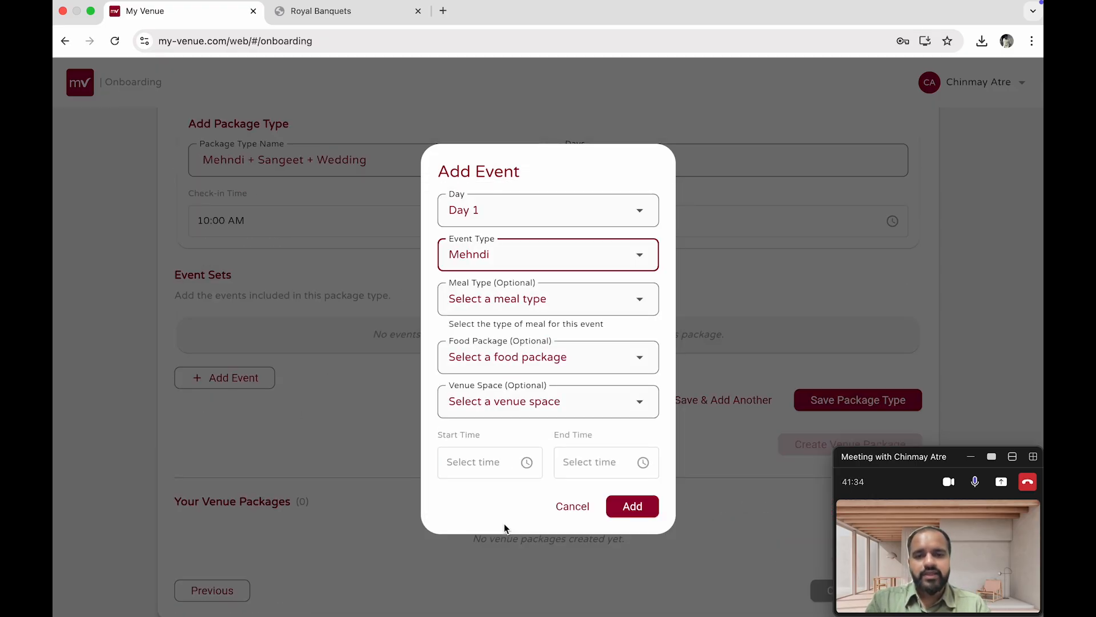
left_click(529, 305)
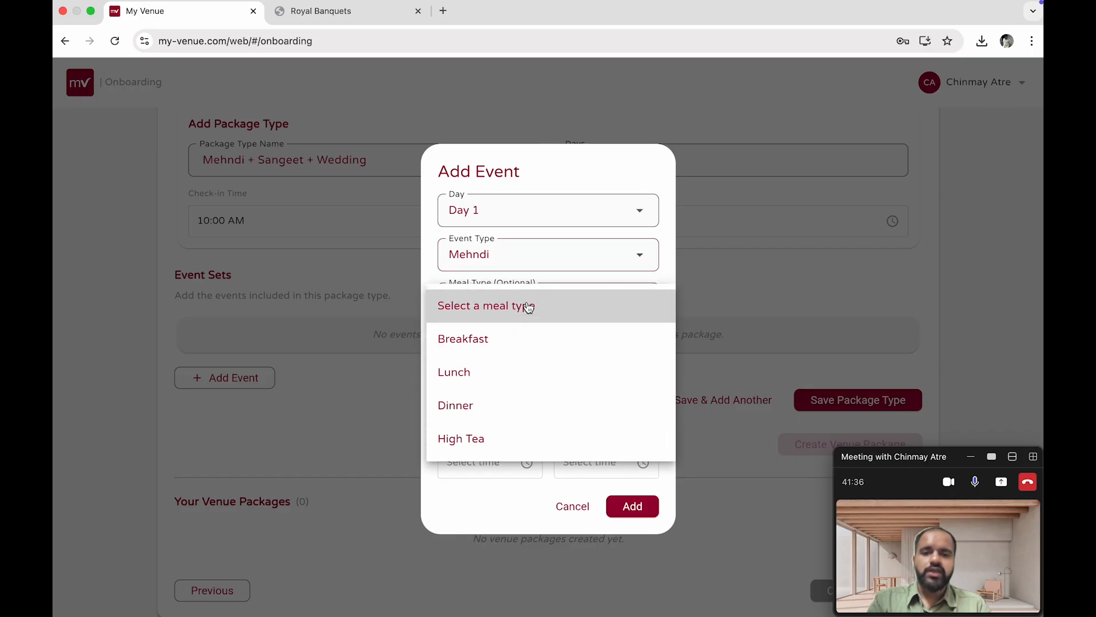
left_click(535, 370)
Choose the Silver Package food package and Lotus Banquet hall venue space for the event
left_click(534, 362)
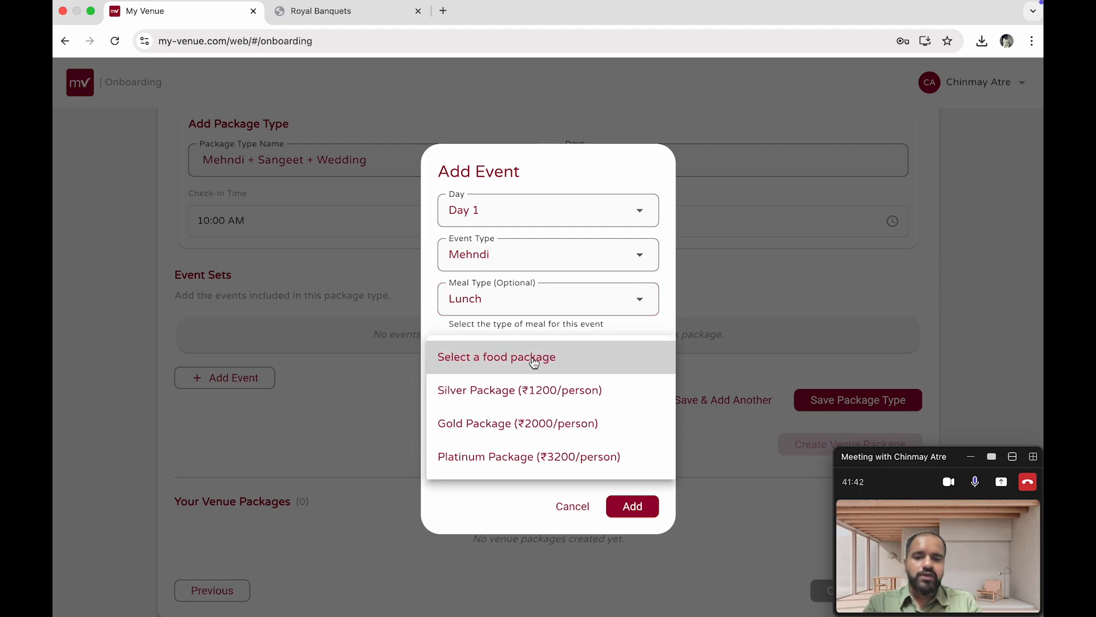
left_click(536, 389)
left_click(535, 385)
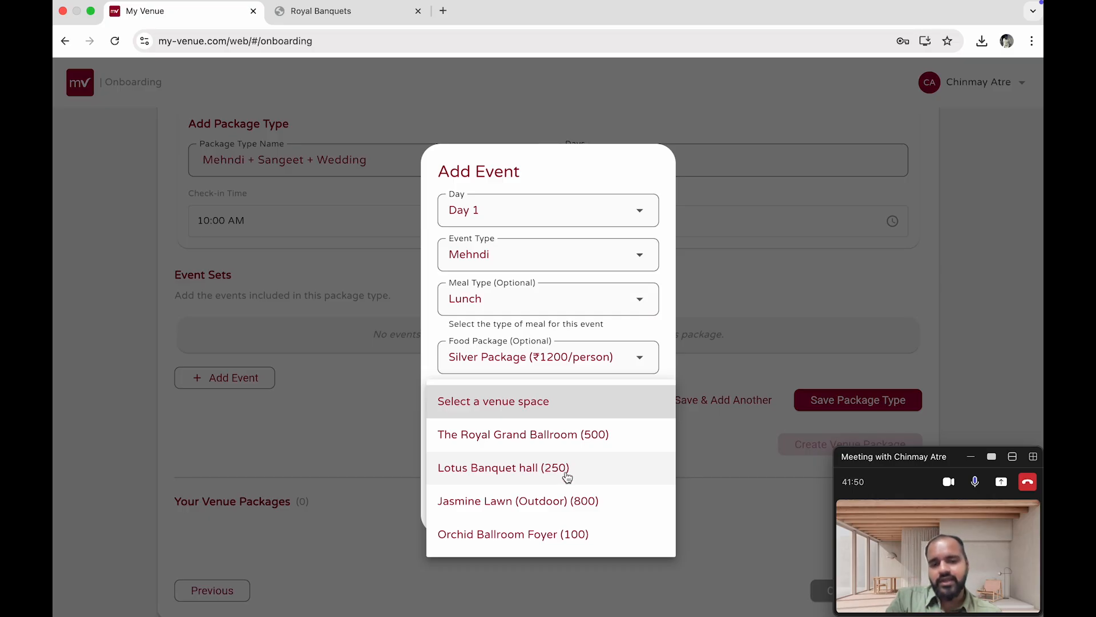
left_click(567, 477)
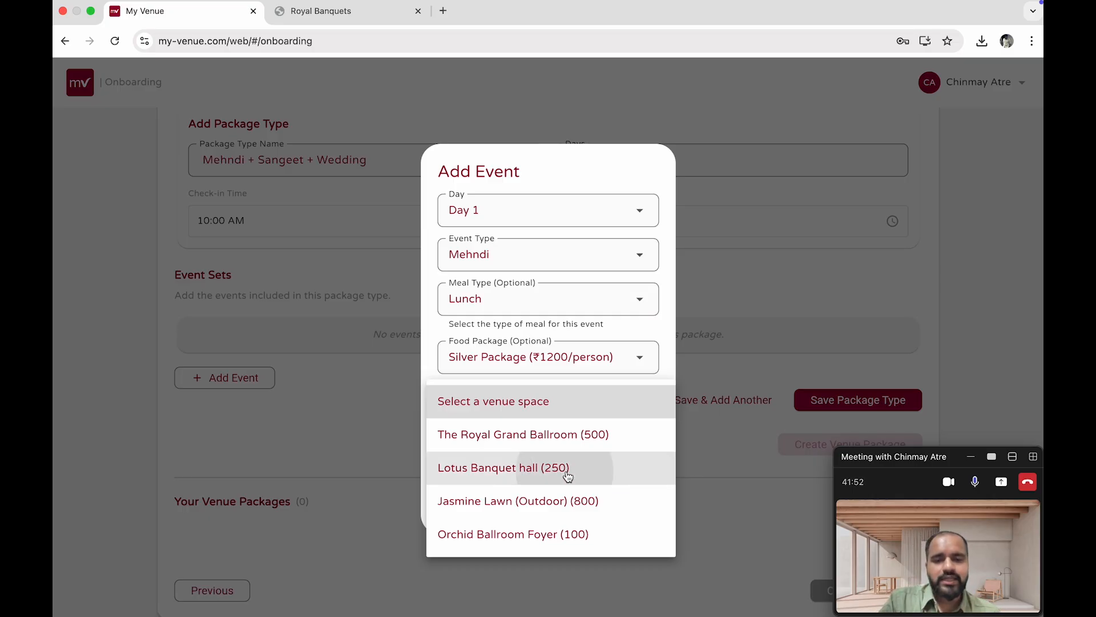
Set the event's start time to 2:00 PM and end time to 5:00 PM, and add it
left_click(495, 462)
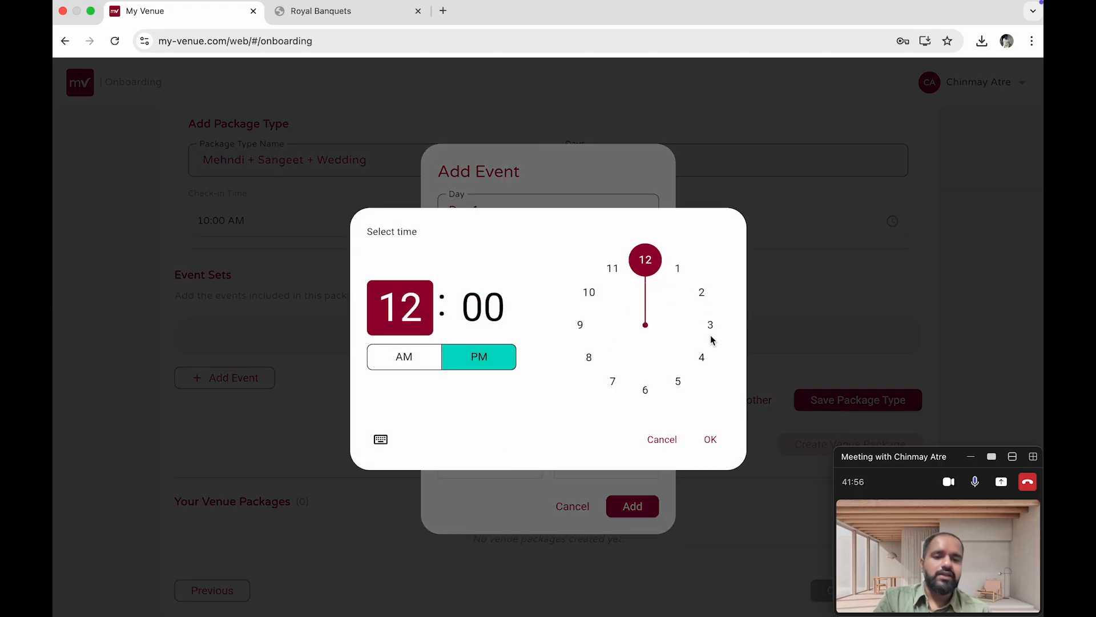
left_click(702, 299)
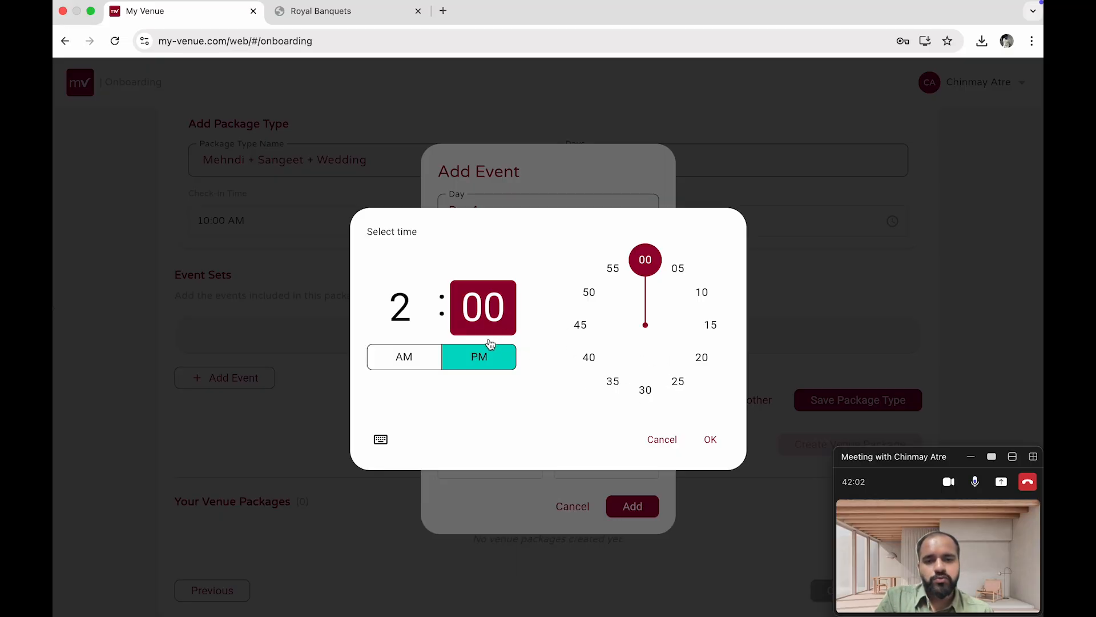
left_click(708, 436)
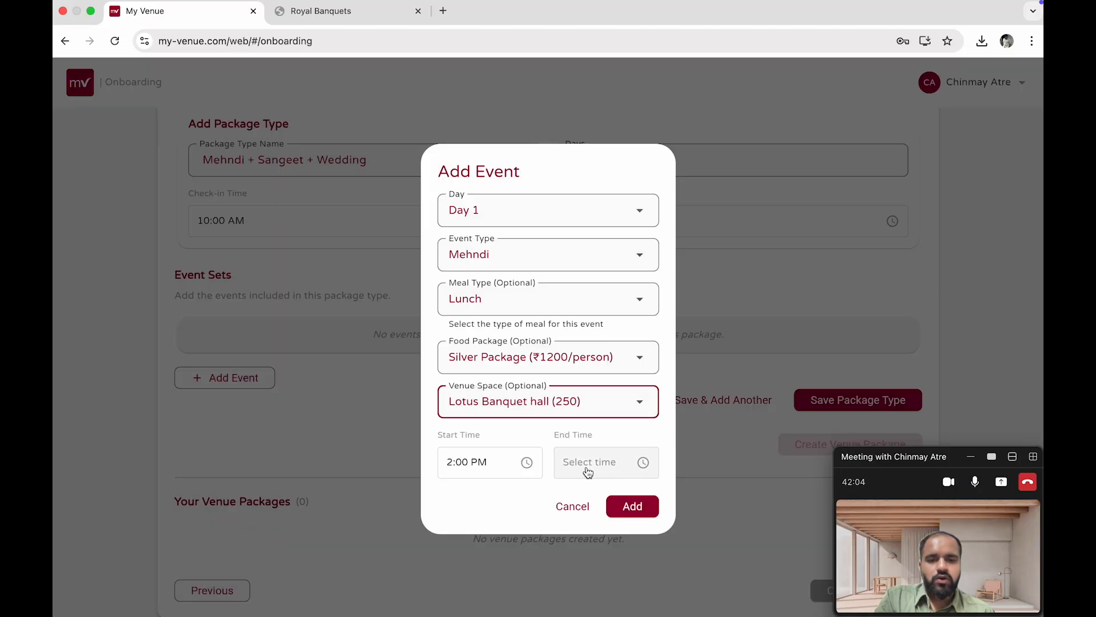
left_click(588, 468)
left_click(676, 385)
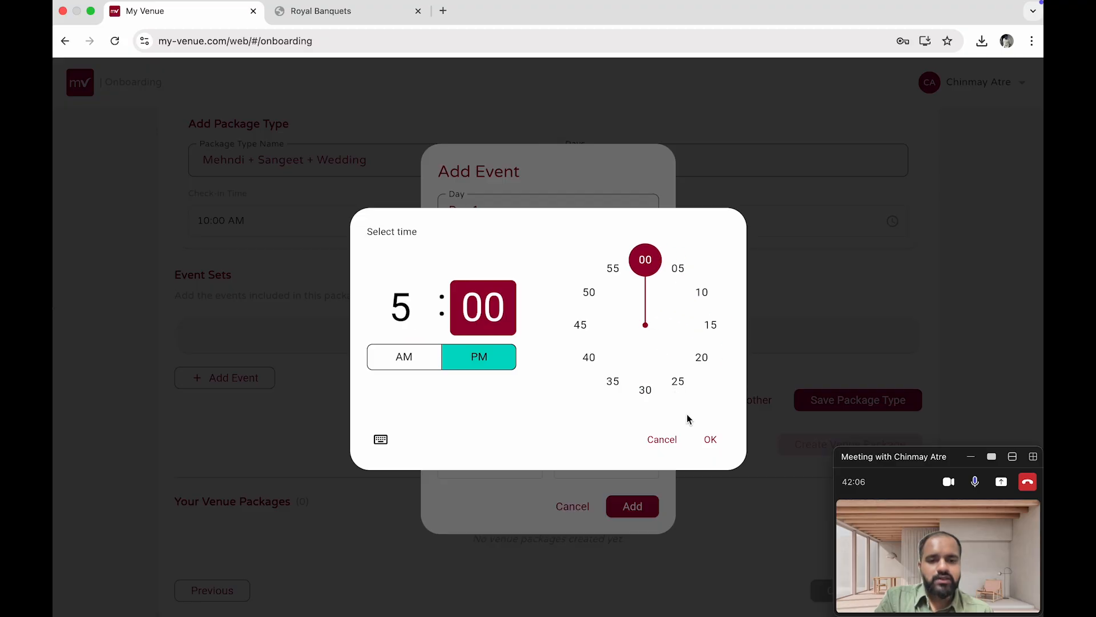
left_click(714, 441)
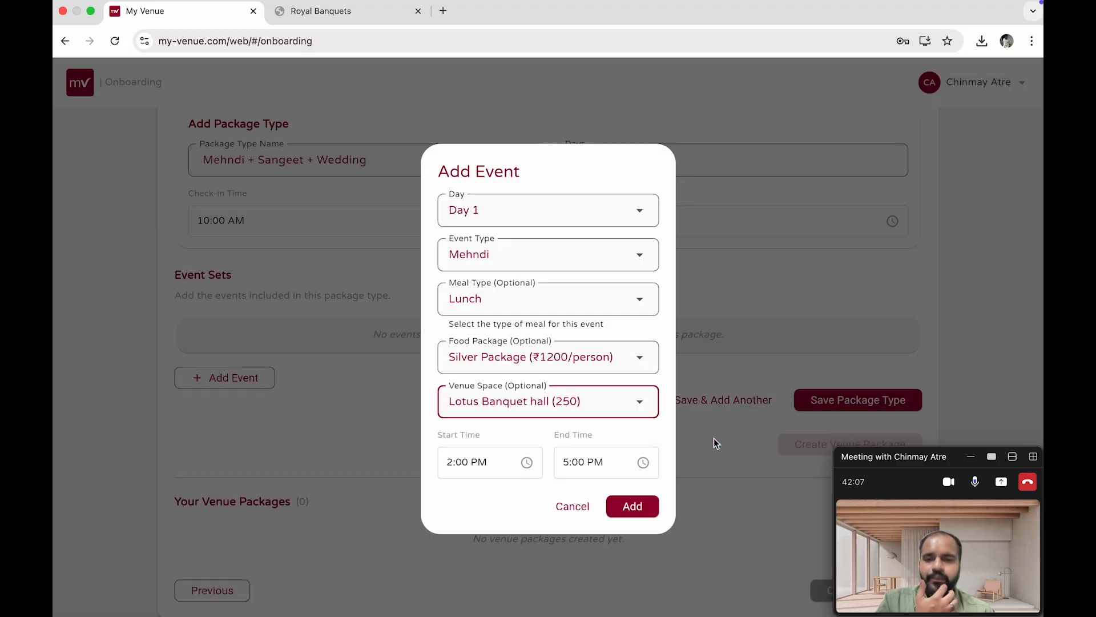
left_click(636, 506)
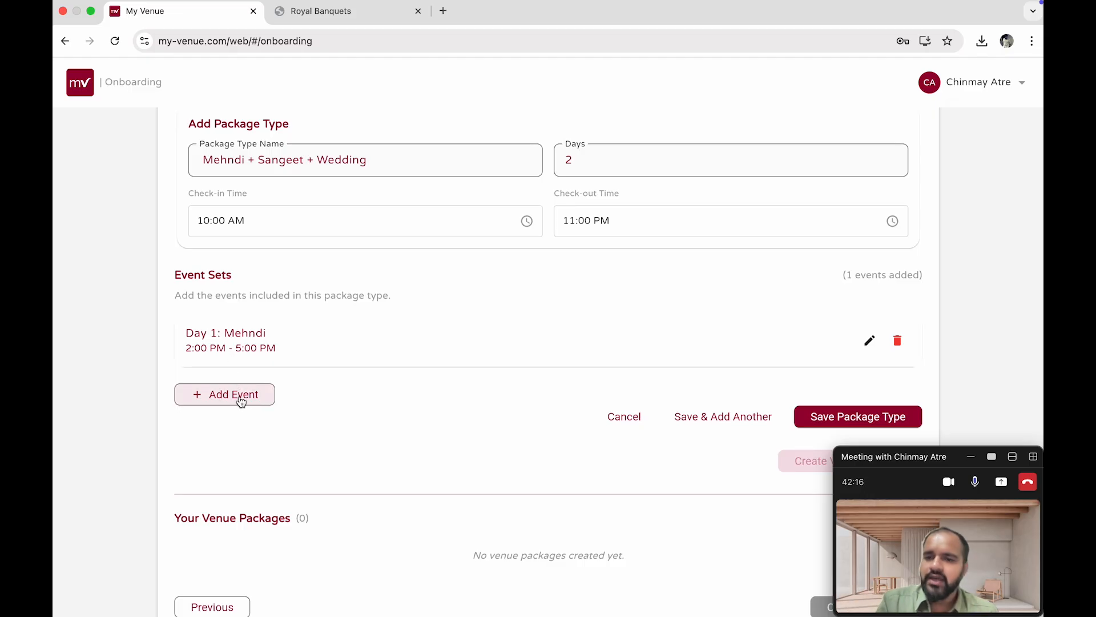
Start adding another Day 1 event with event type Sangeet and meal type Dinner
scroll(349, 414, "down", 1)
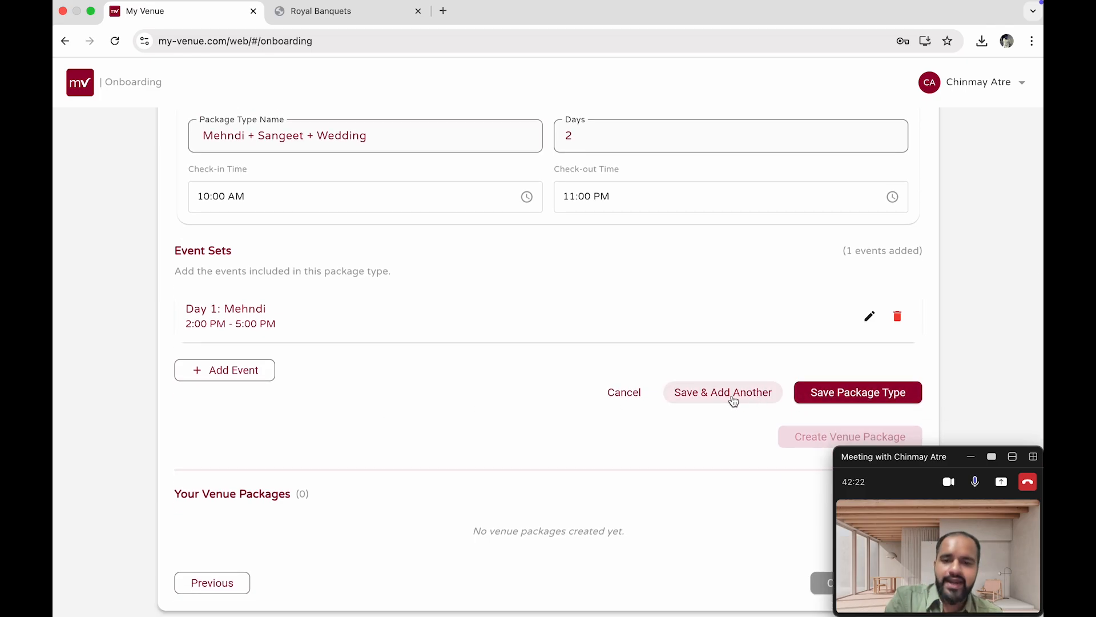
scroll(275, 354, "up", 1)
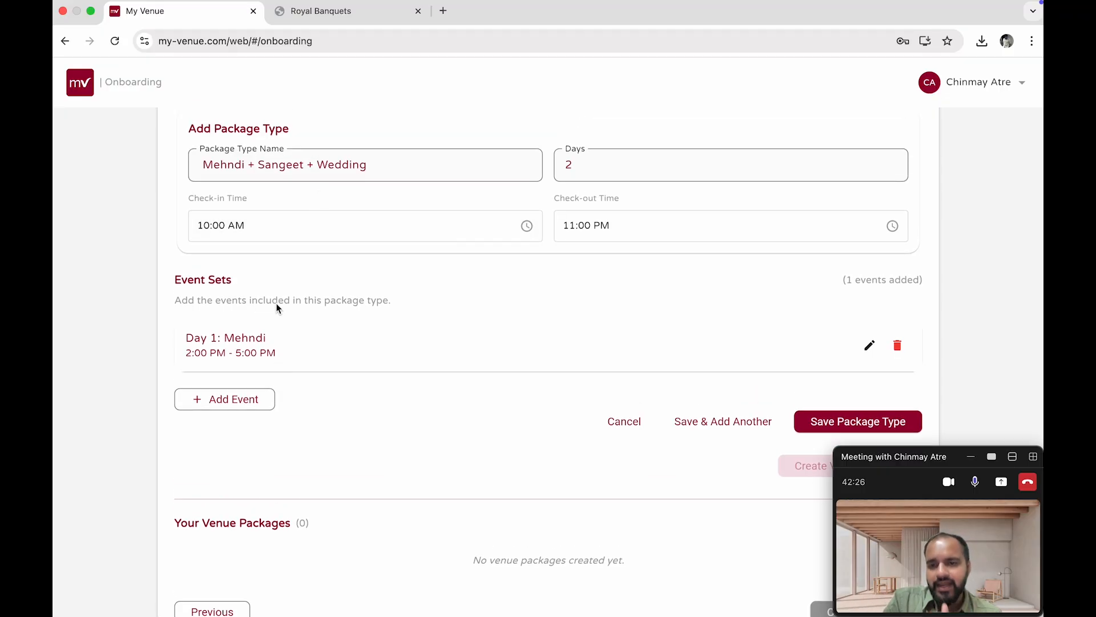
left_click(253, 399)
left_click(514, 251)
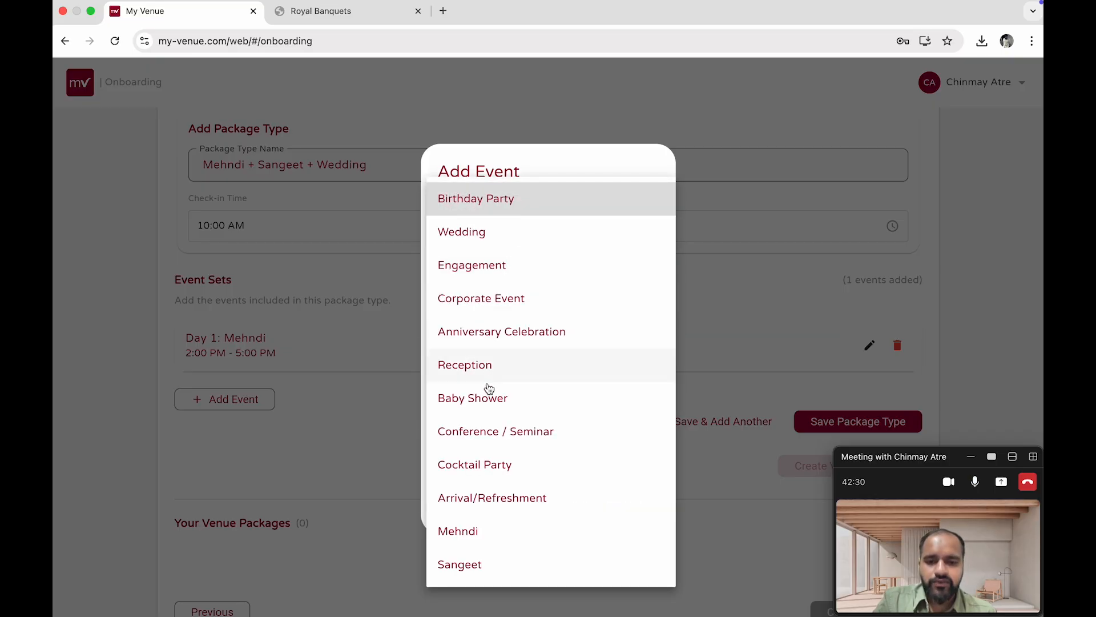
left_click(479, 562)
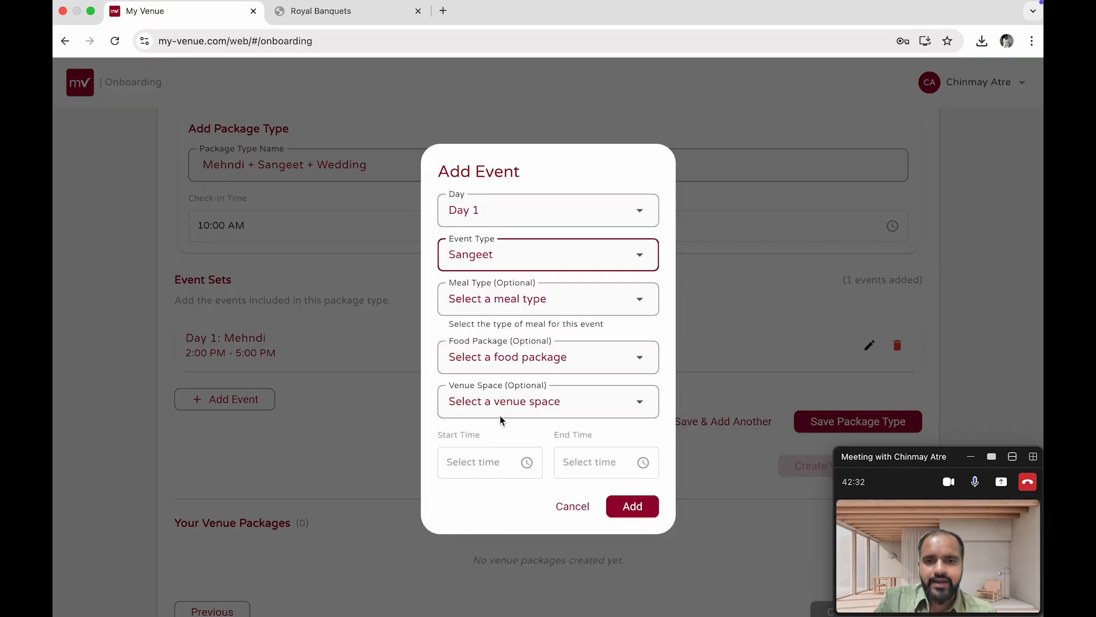
left_click(497, 308)
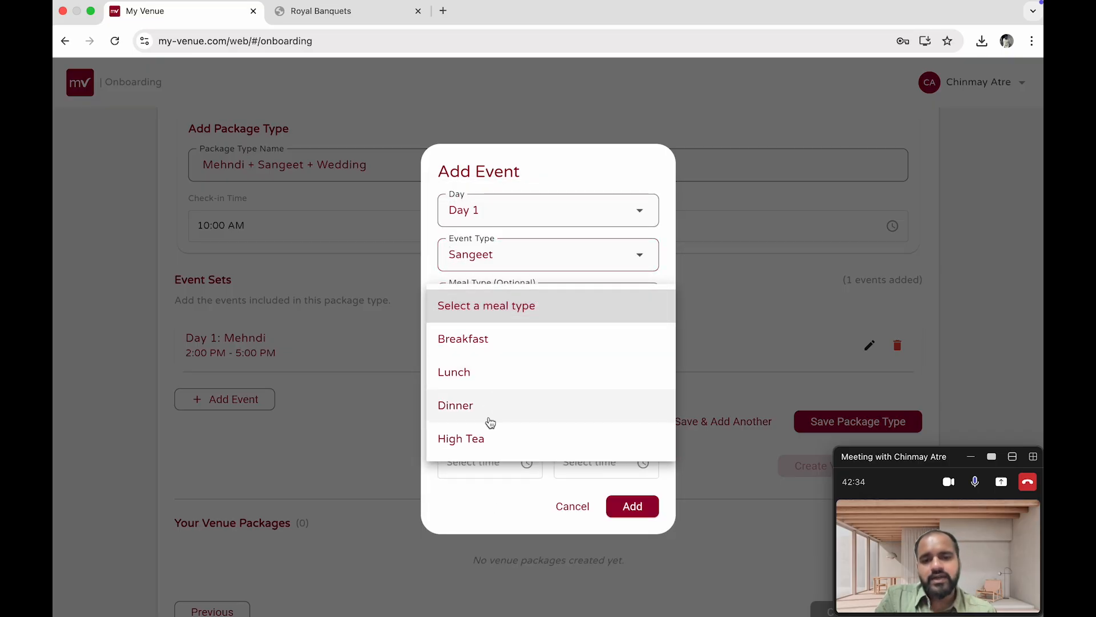
left_click(490, 421)
Choose the Gold Package food package and The Royal Grand Ballroom venue space for the event
left_click(560, 369)
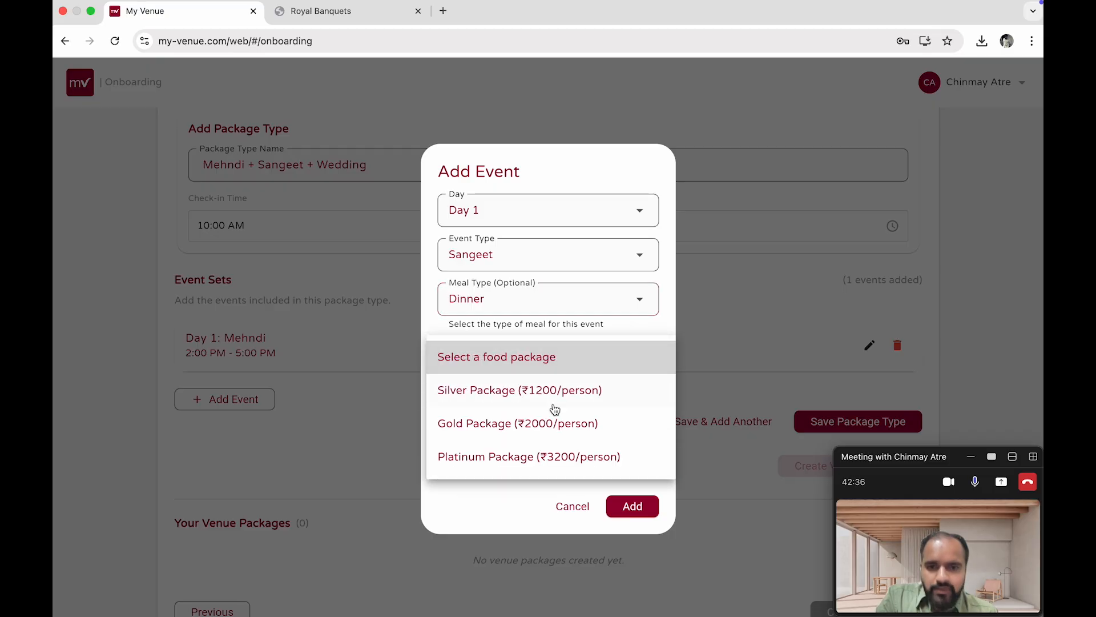
left_click(551, 433)
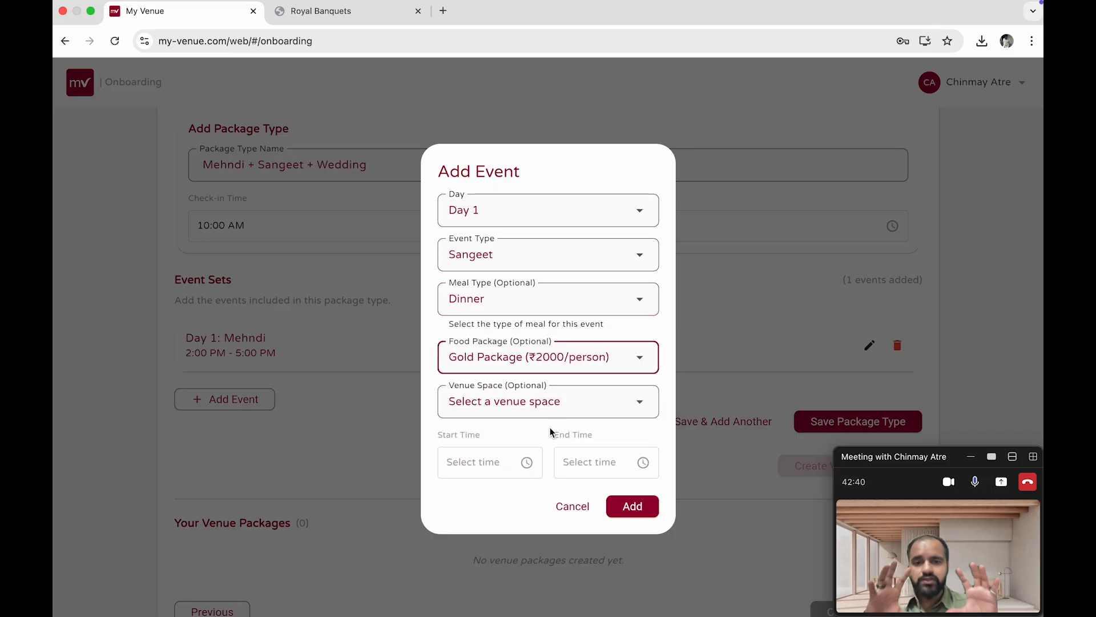
left_click(519, 409)
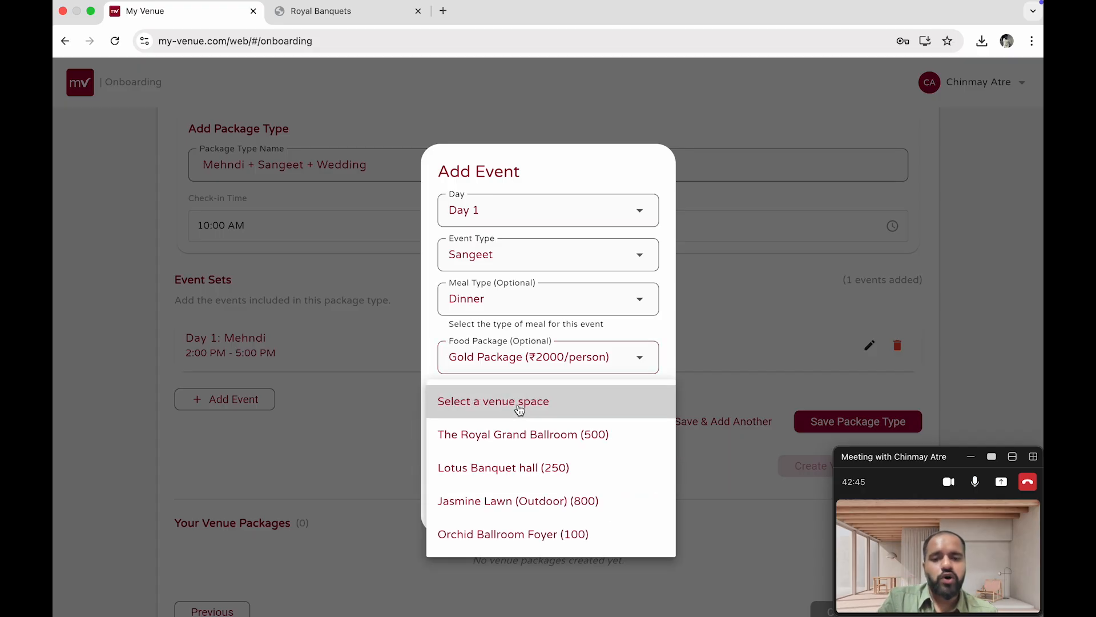
left_click(519, 435)
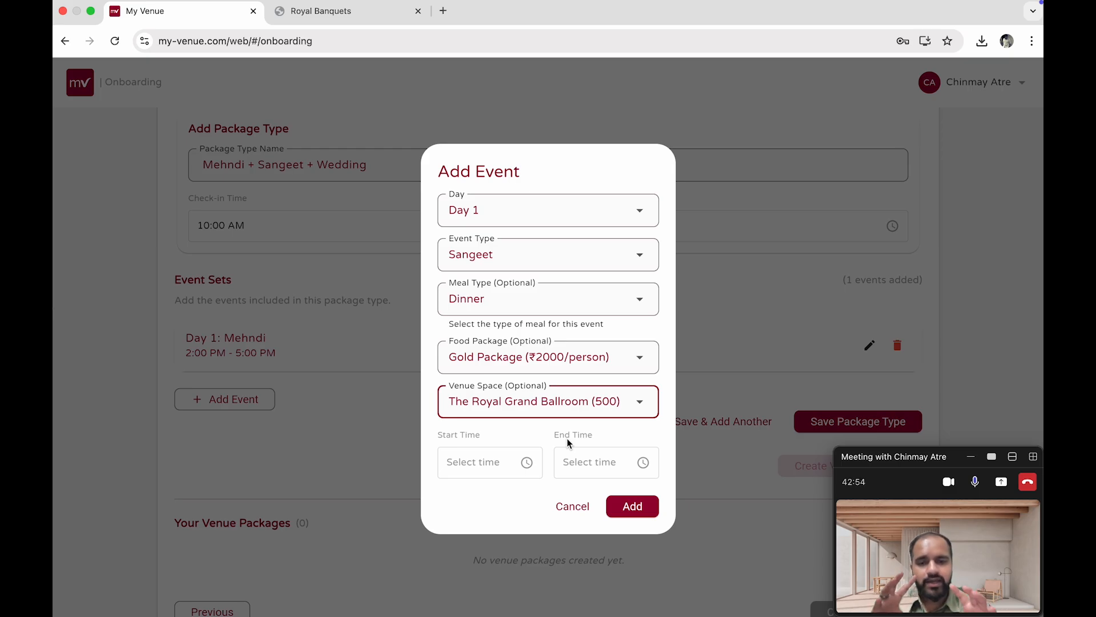
Set the event's start time to 7:00 PM and end time to 10:00 PM, and add it
left_click(456, 471)
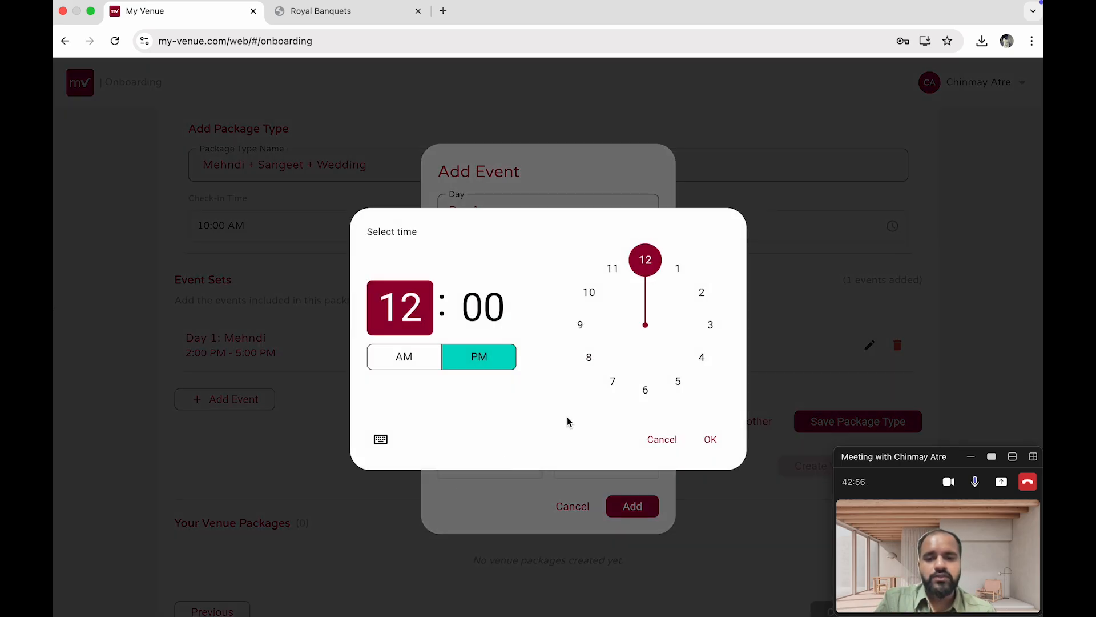
left_click(615, 382)
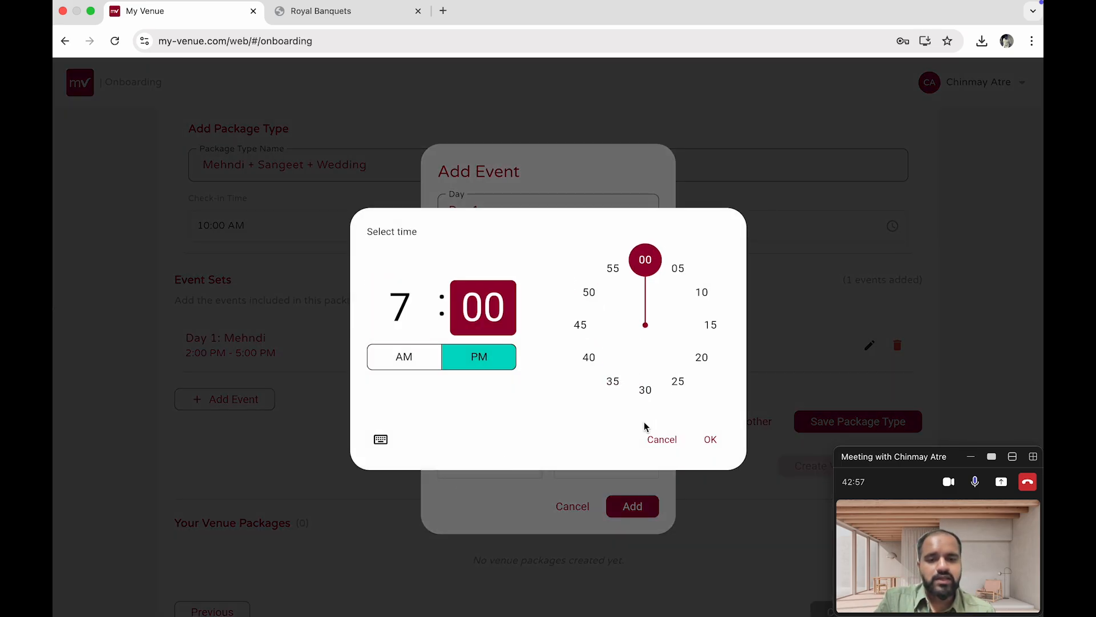
left_click(710, 439)
left_click(652, 474)
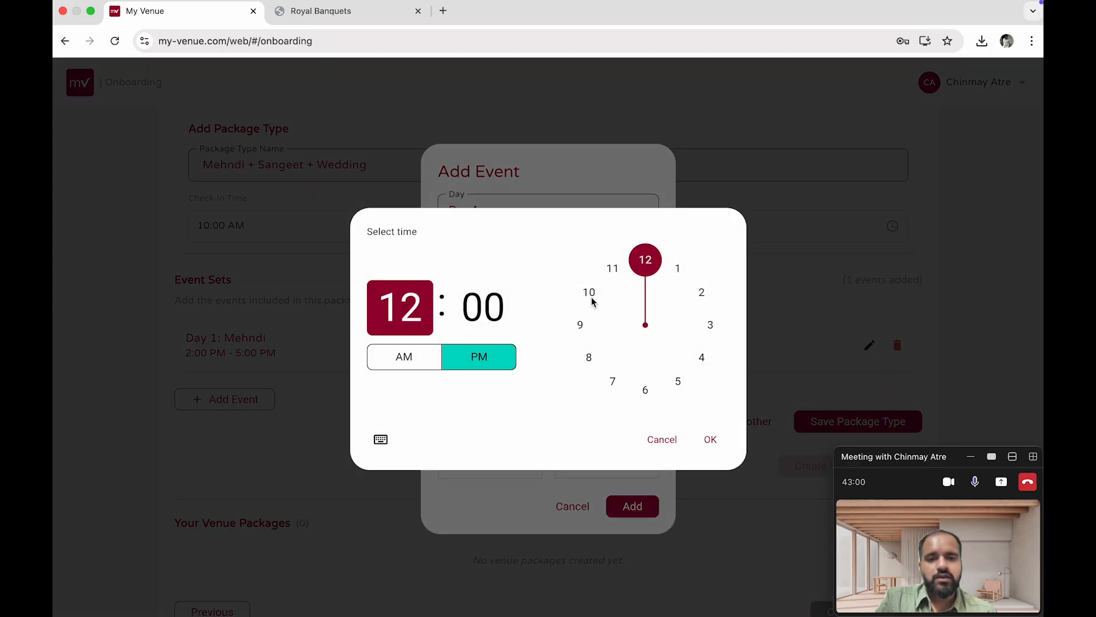
left_click(590, 294)
left_click(710, 439)
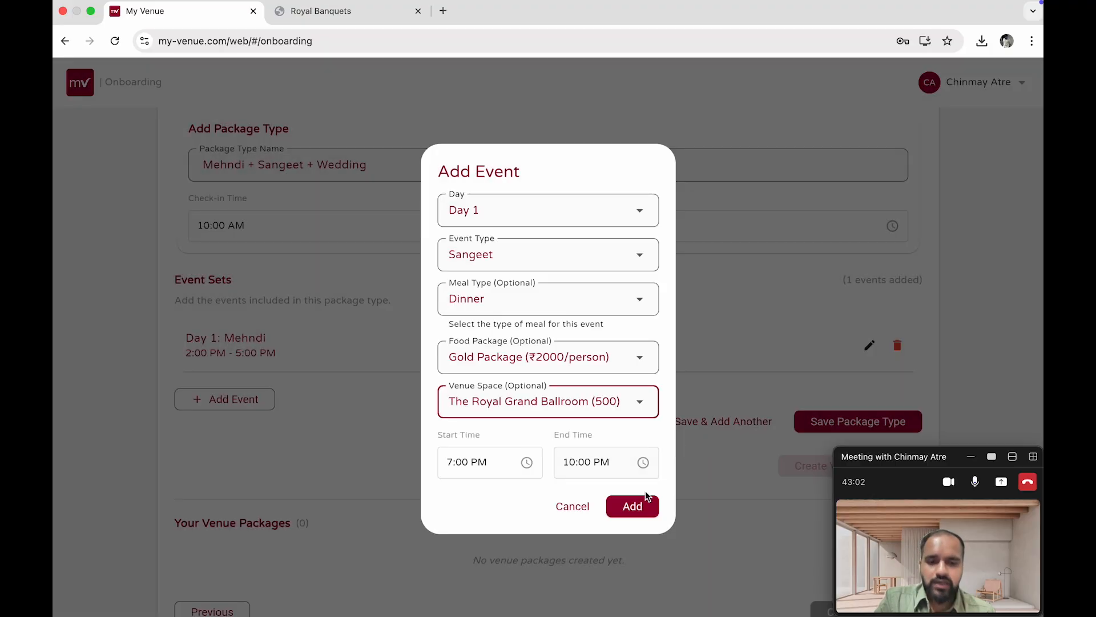
left_click(641, 505)
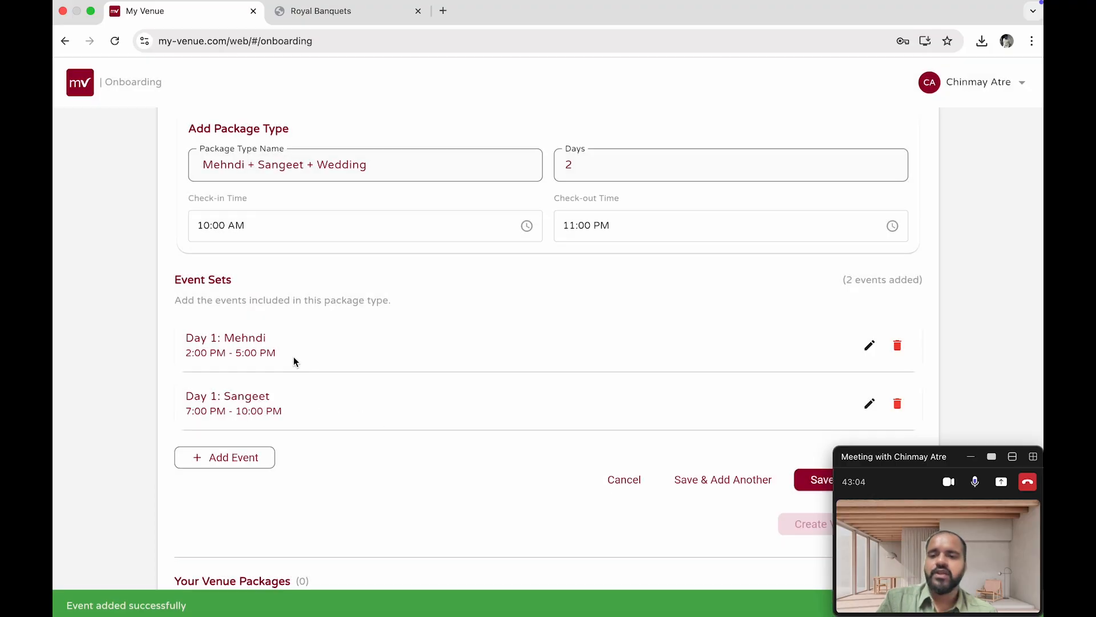
Start adding a Day 2 event with event type Wedding and meal type Lunch
scroll(293, 356, "down", 1)
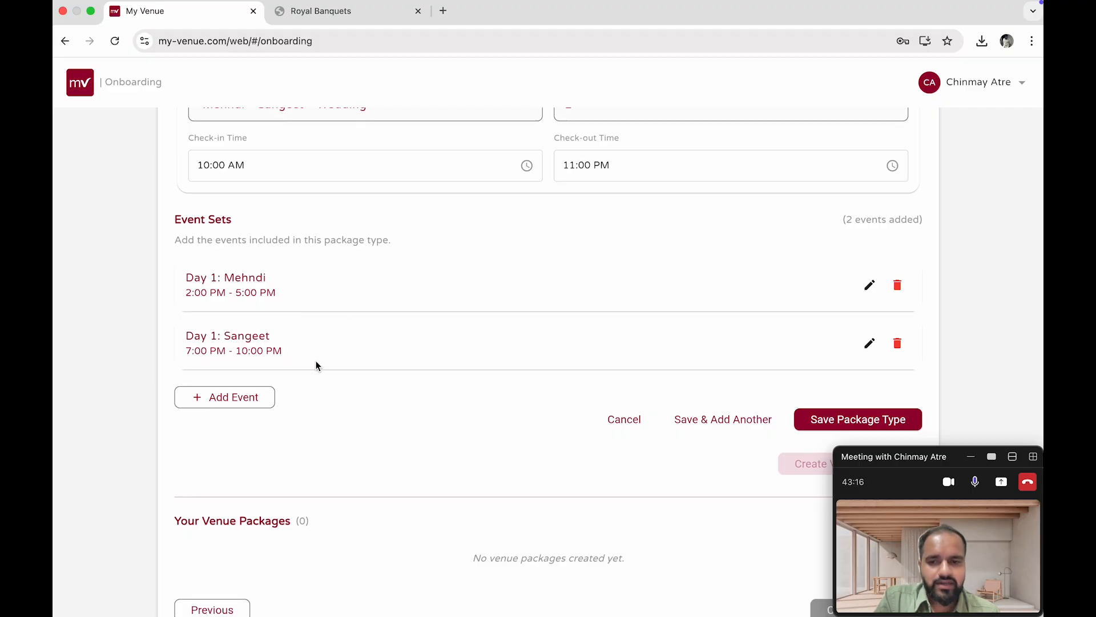
scroll(238, 431, "down", 1)
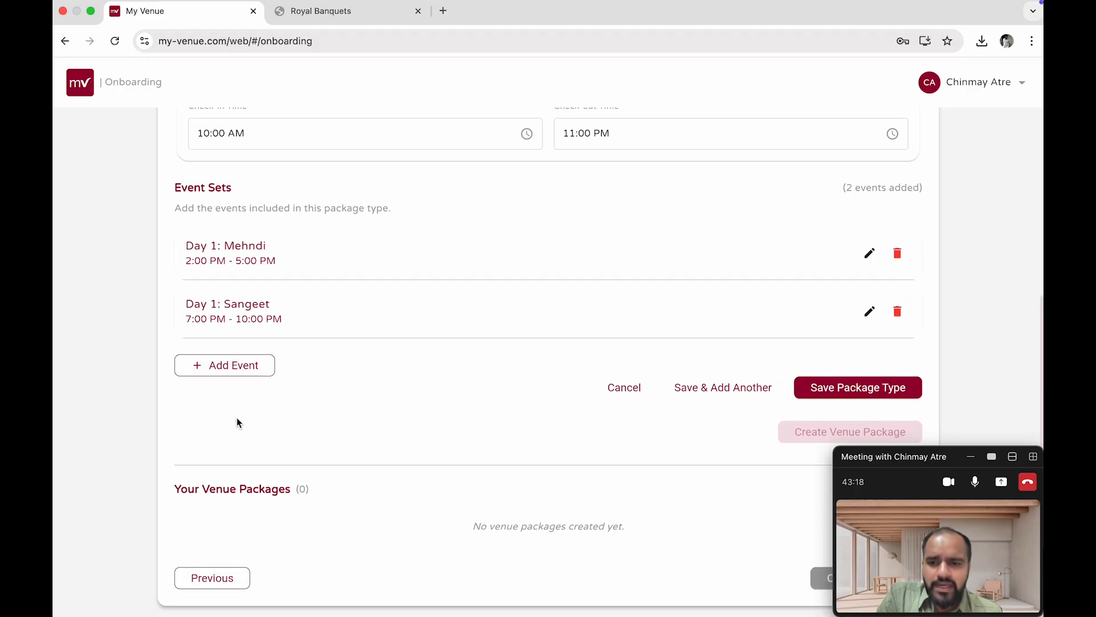
left_click(235, 372)
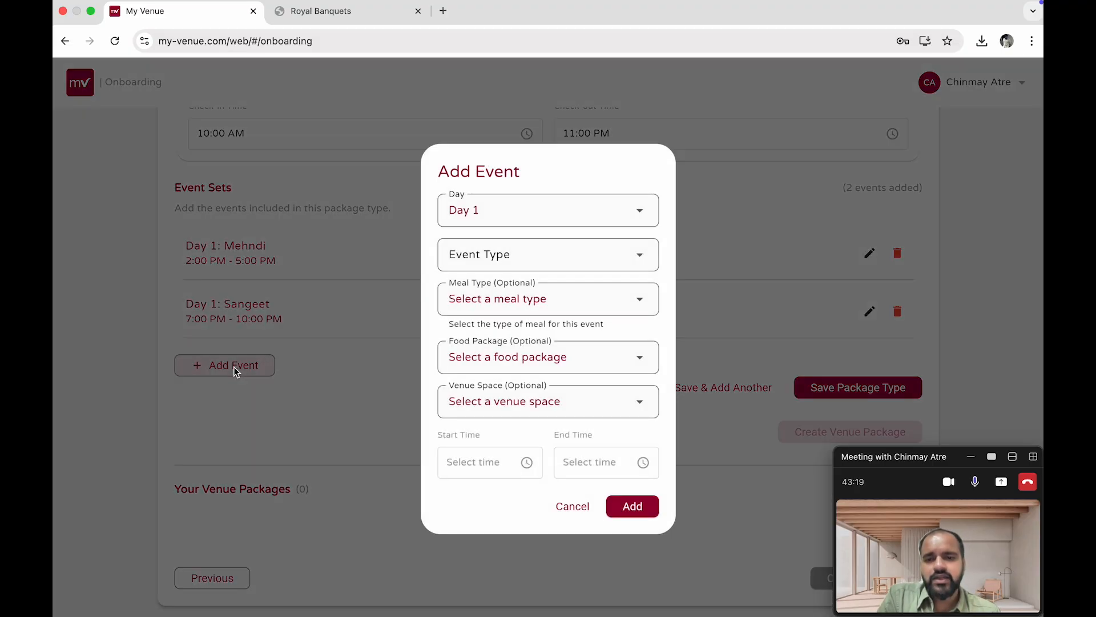
left_click(497, 221)
left_click(496, 249)
left_click(503, 254)
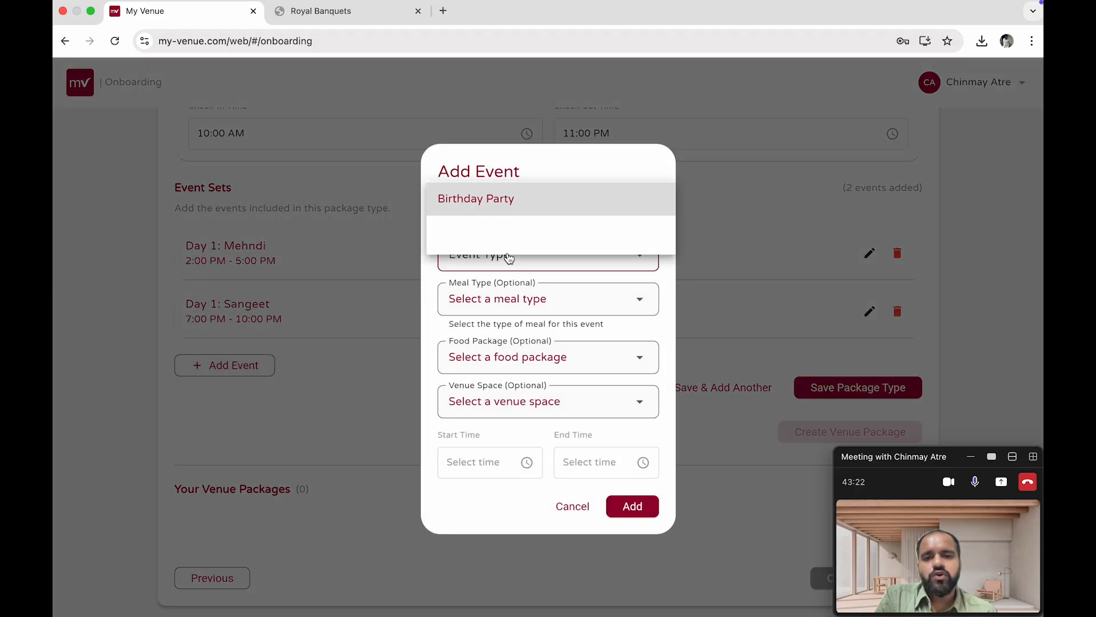
left_click(501, 236)
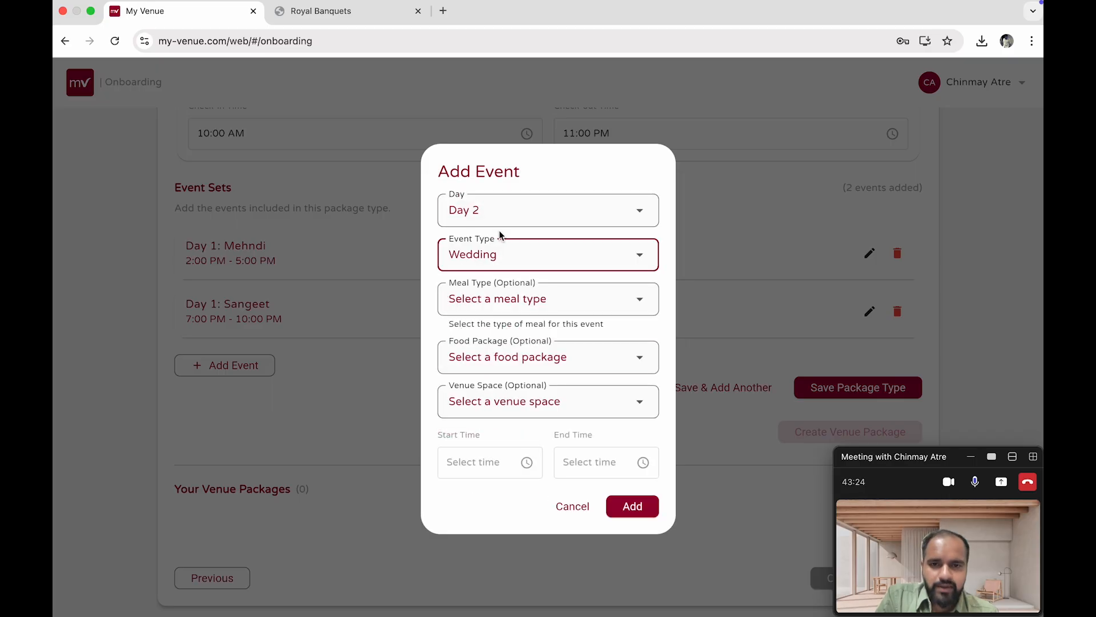
left_click(517, 266)
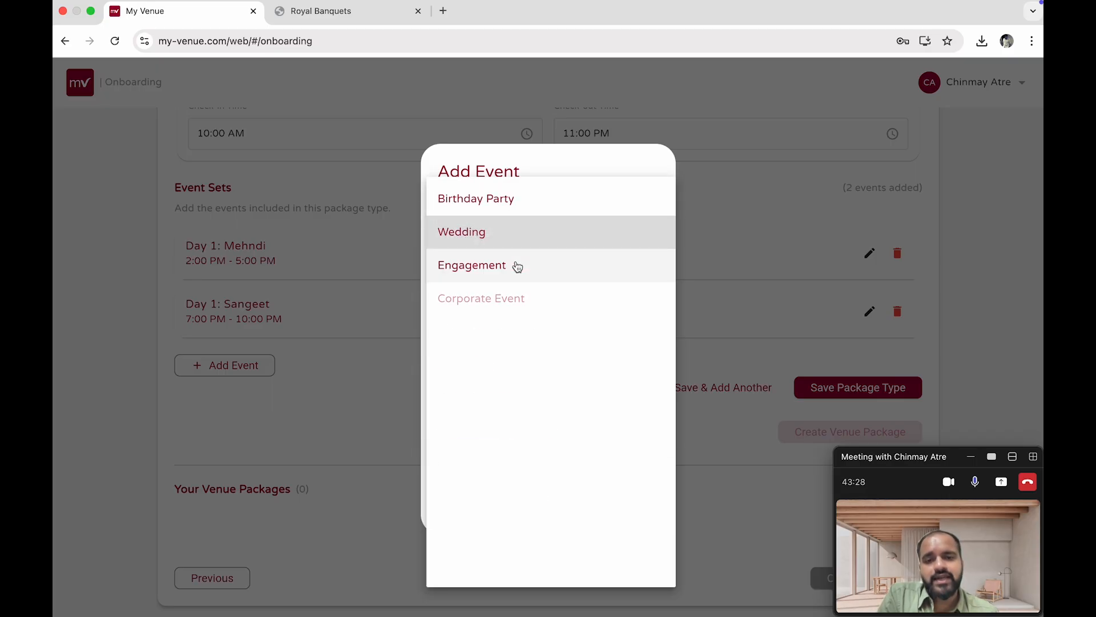
left_click(572, 240)
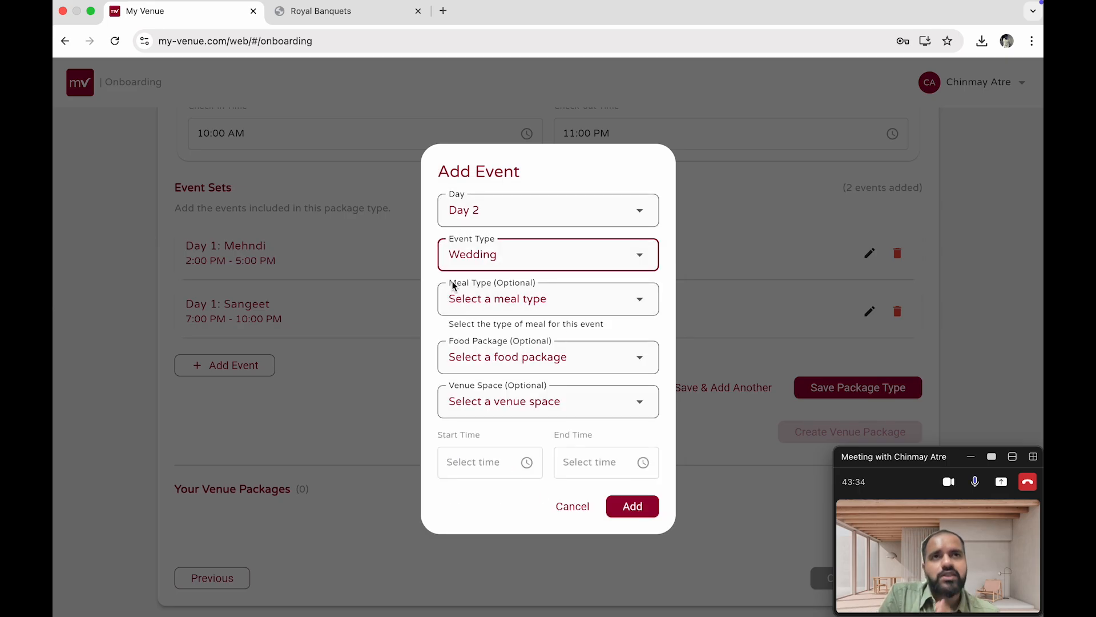
left_click(465, 299)
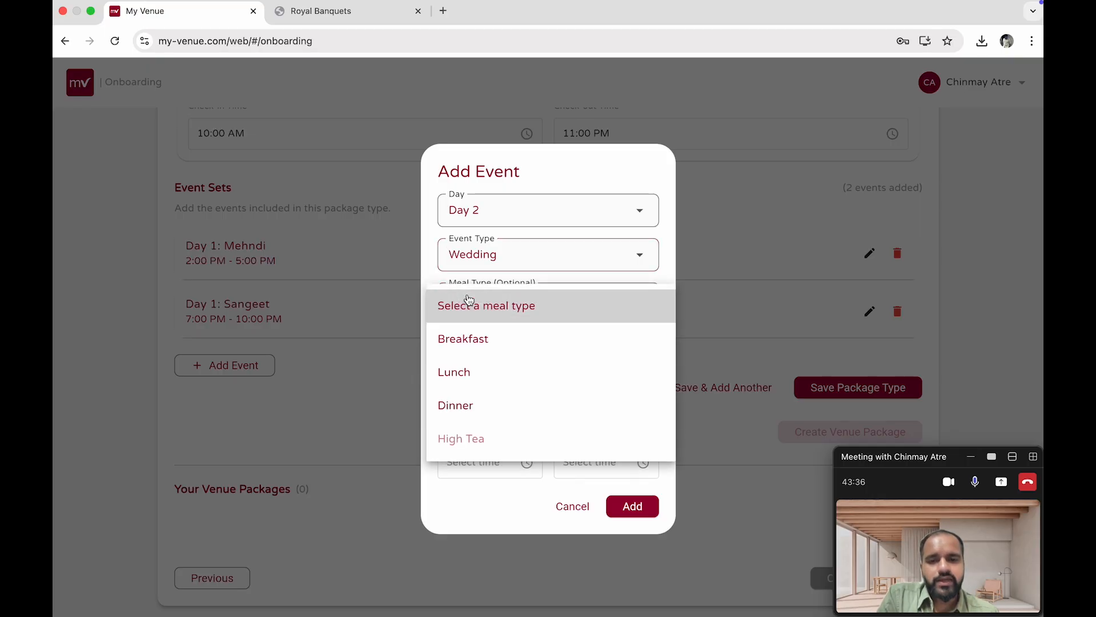
left_click(480, 369)
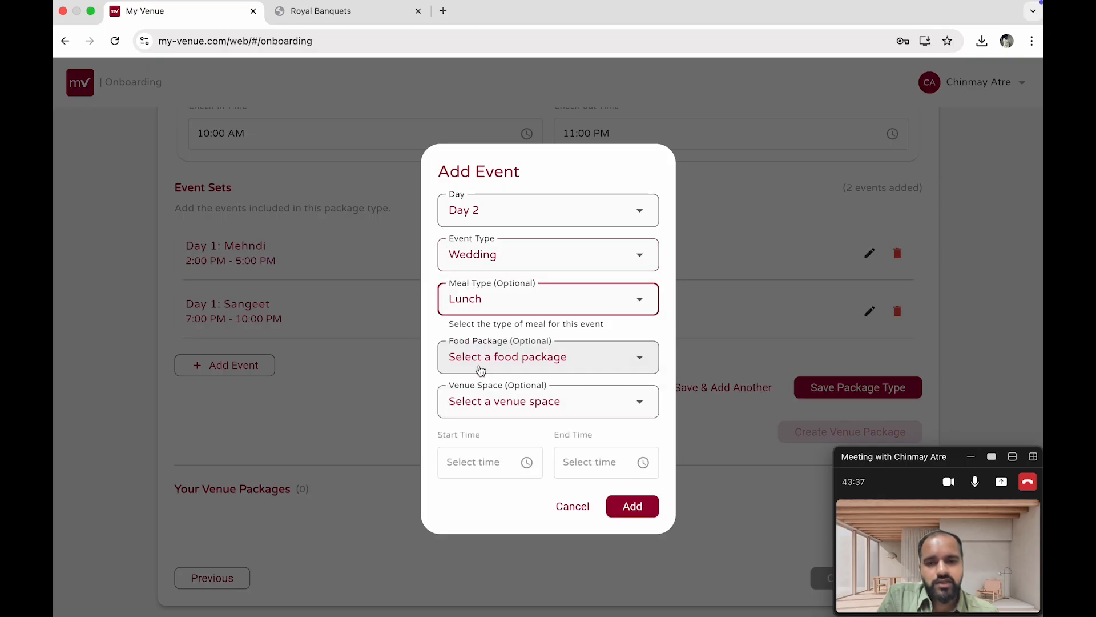
Choose the Platinum Package food package and Jasmine Lawn (Outdoor) venue space for the event
left_click(532, 359)
left_click(527, 455)
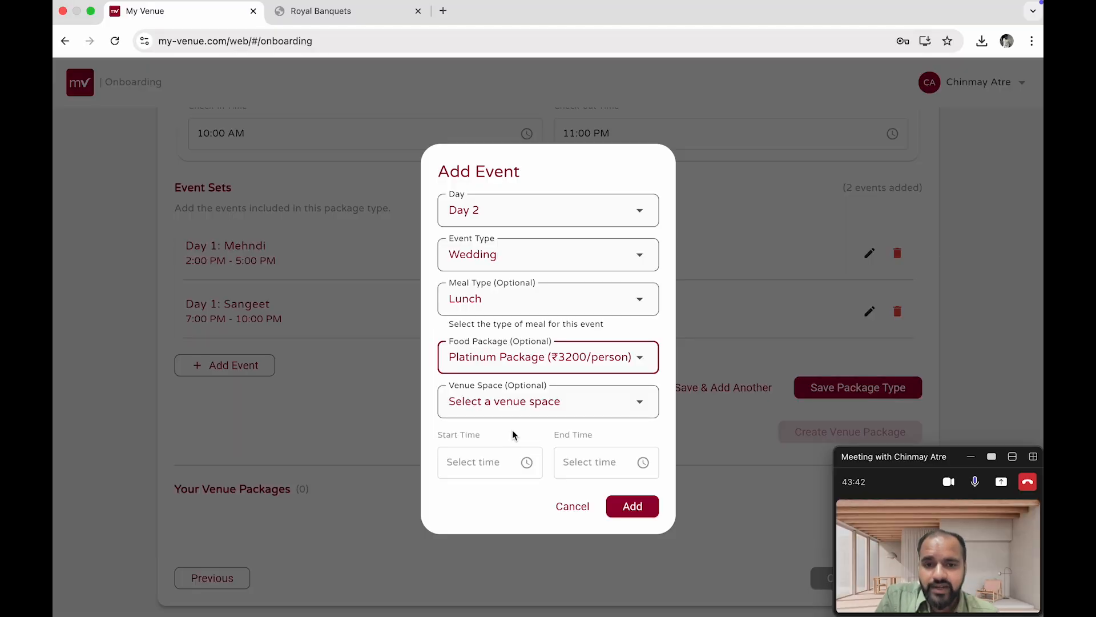
left_click(553, 401)
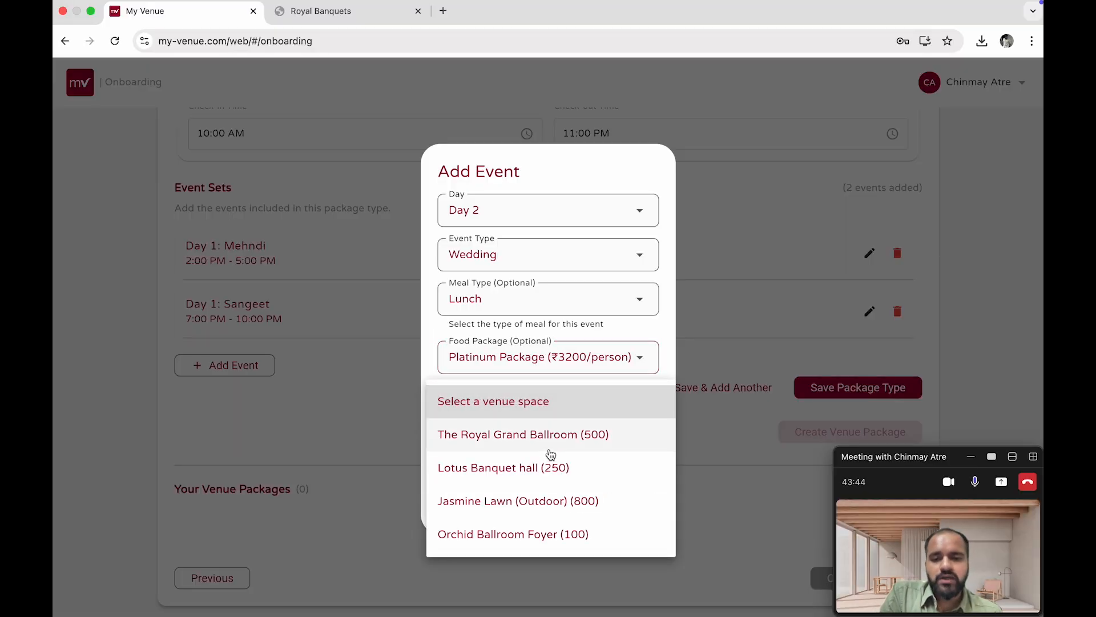
left_click(531, 501)
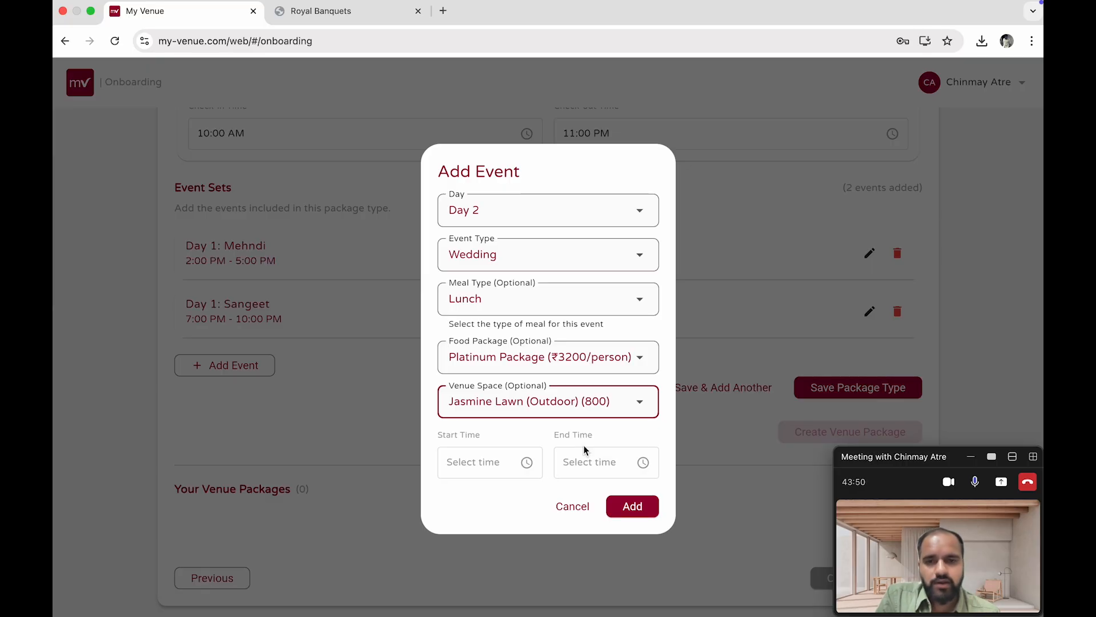
Set the event's start time to 12:00 PM and end time to 3:00 PM, and add it
left_click(478, 462)
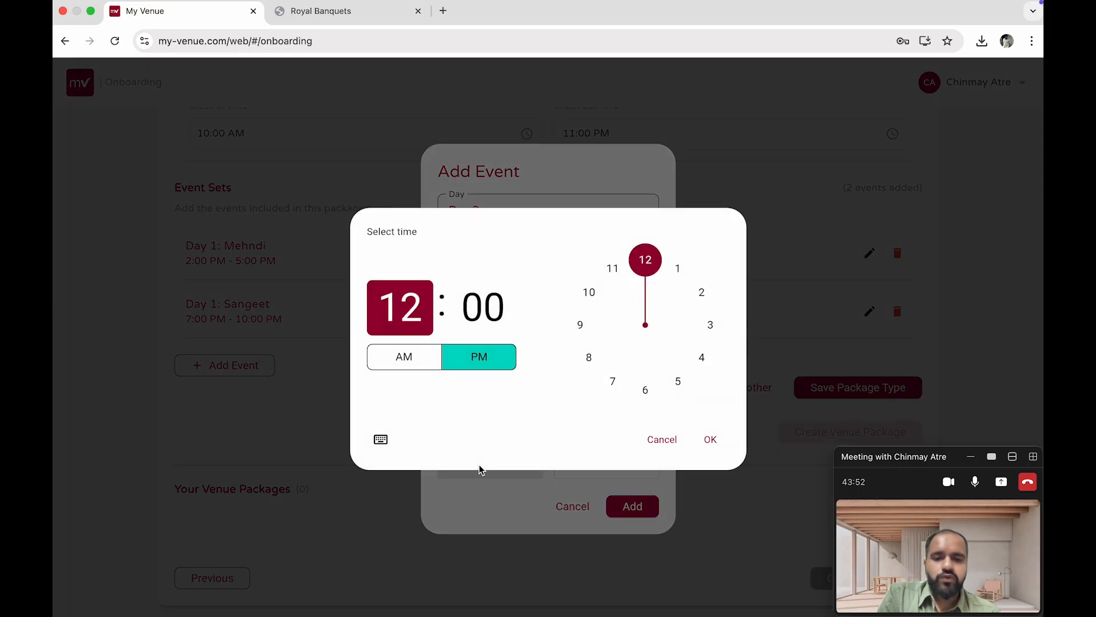
left_click(656, 305)
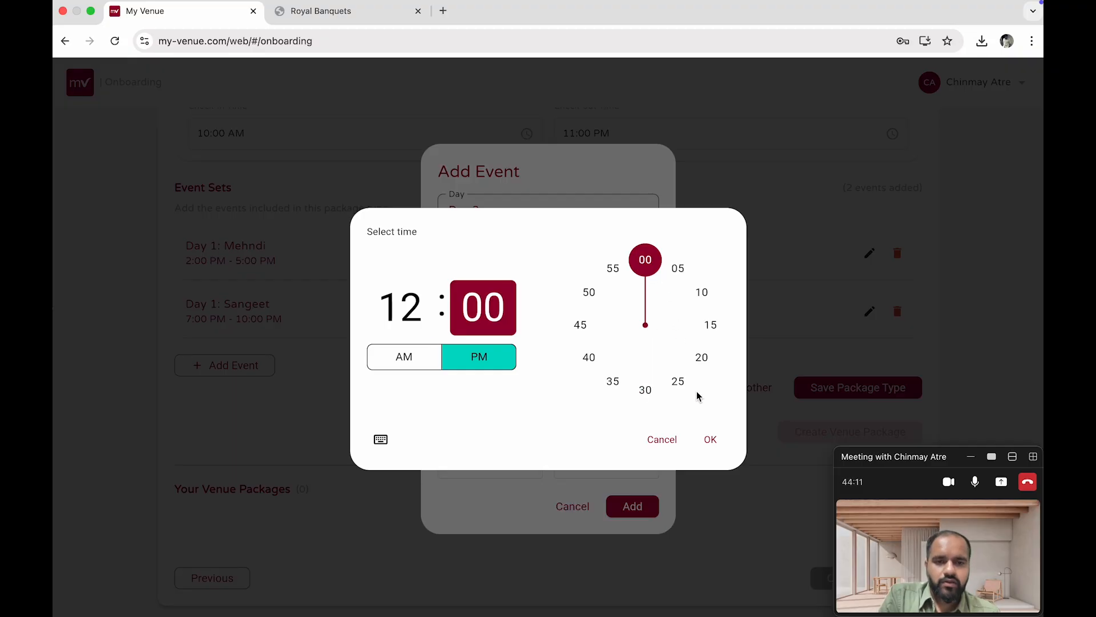
left_click(710, 439)
left_click(572, 471)
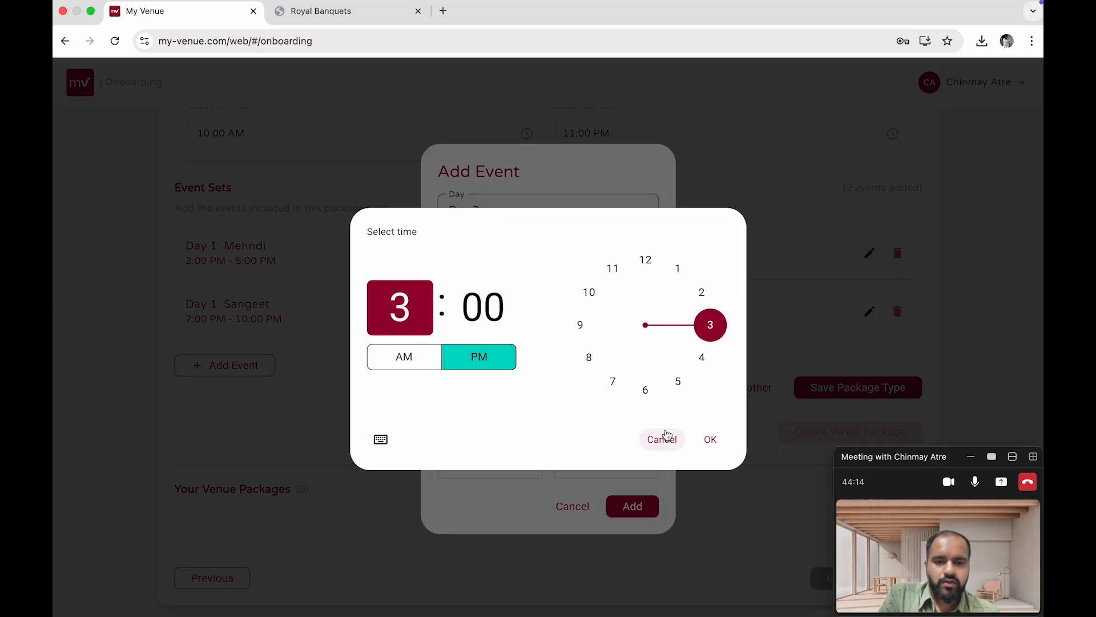
left_click(709, 441)
left_click(632, 505)
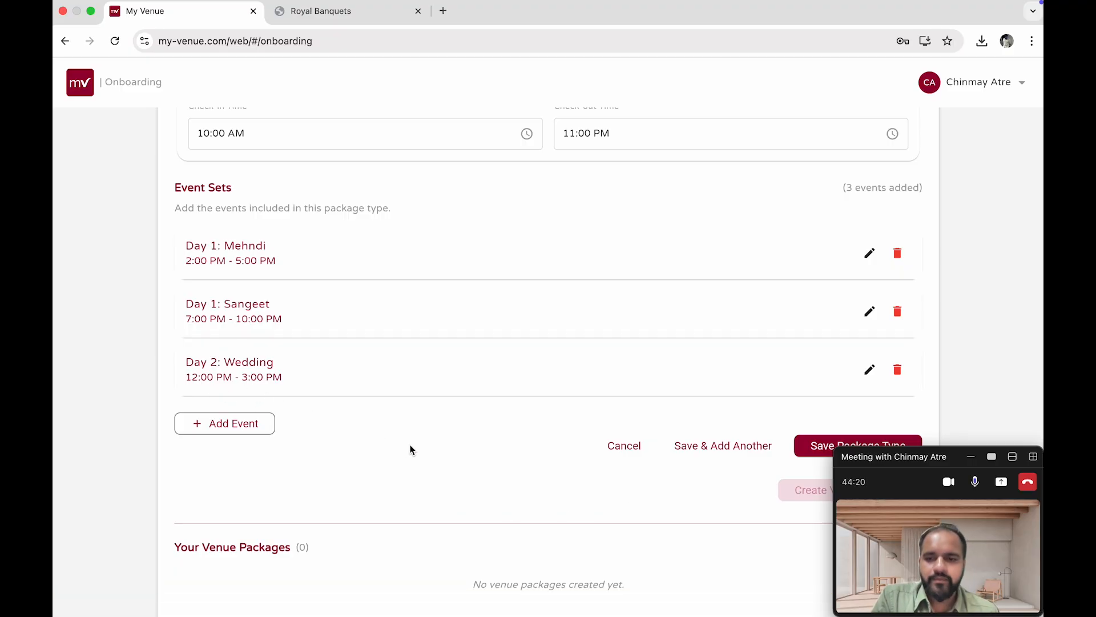
Review the package name, package type details and the list of added events
scroll(343, 411, "down", 1)
scroll(204, 186, "up", 8)
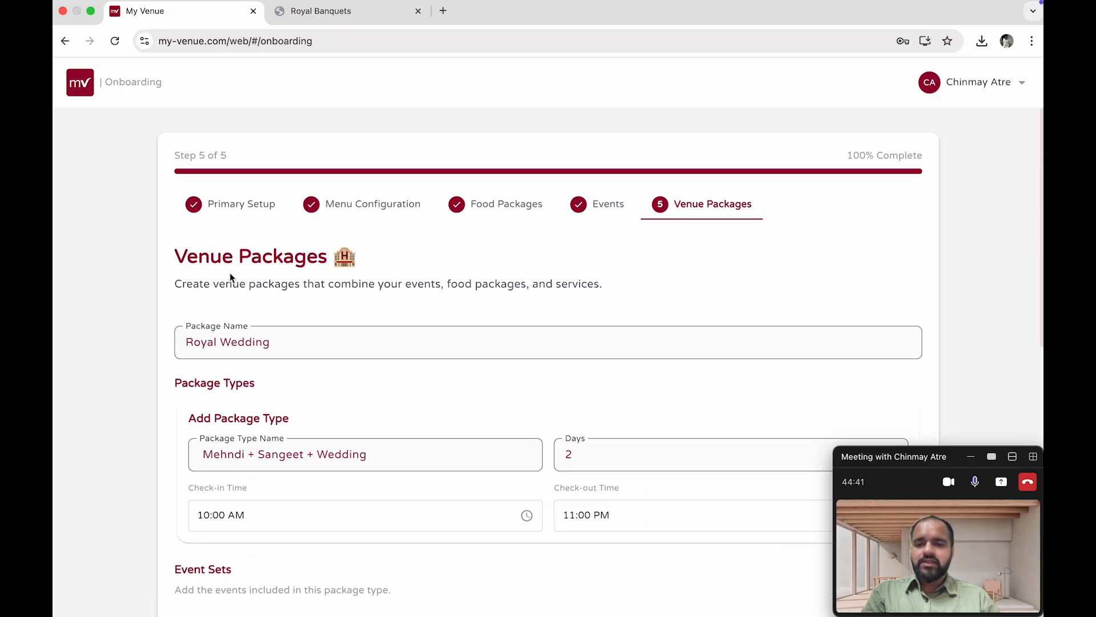
scroll(230, 277, "down", 2)
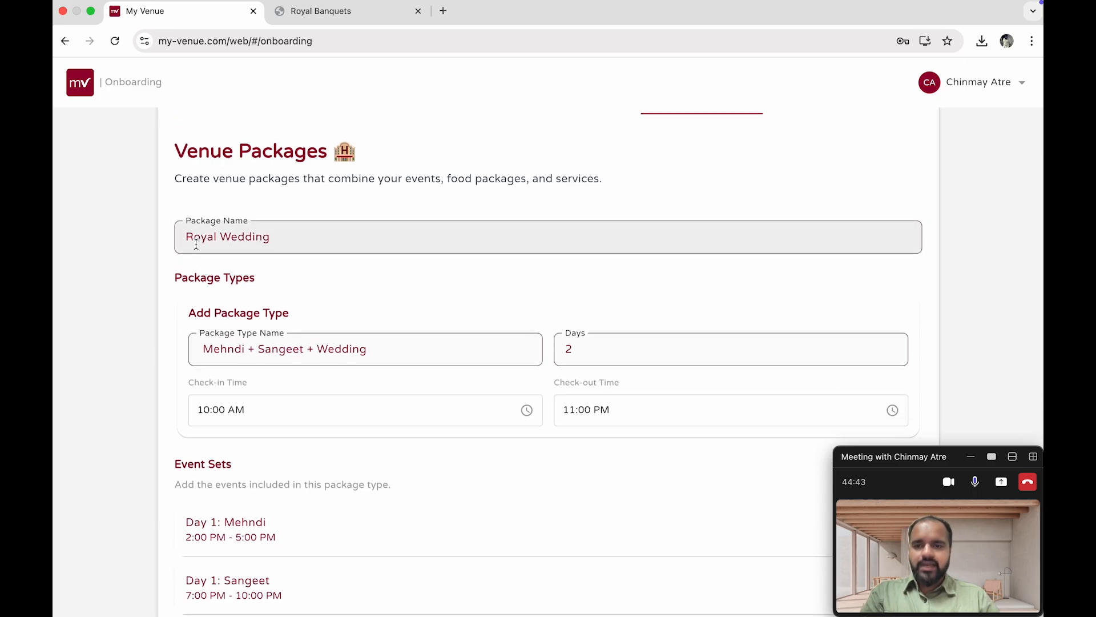
scroll(240, 274, "down", 1)
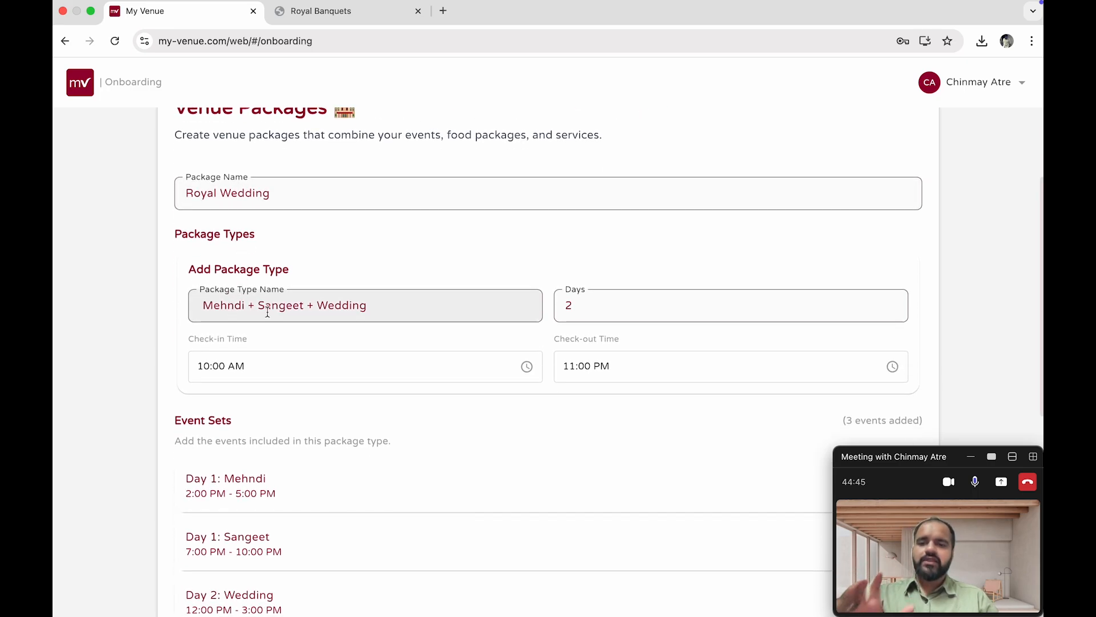
scroll(375, 314, "down", 1)
scroll(463, 269, "down", 2)
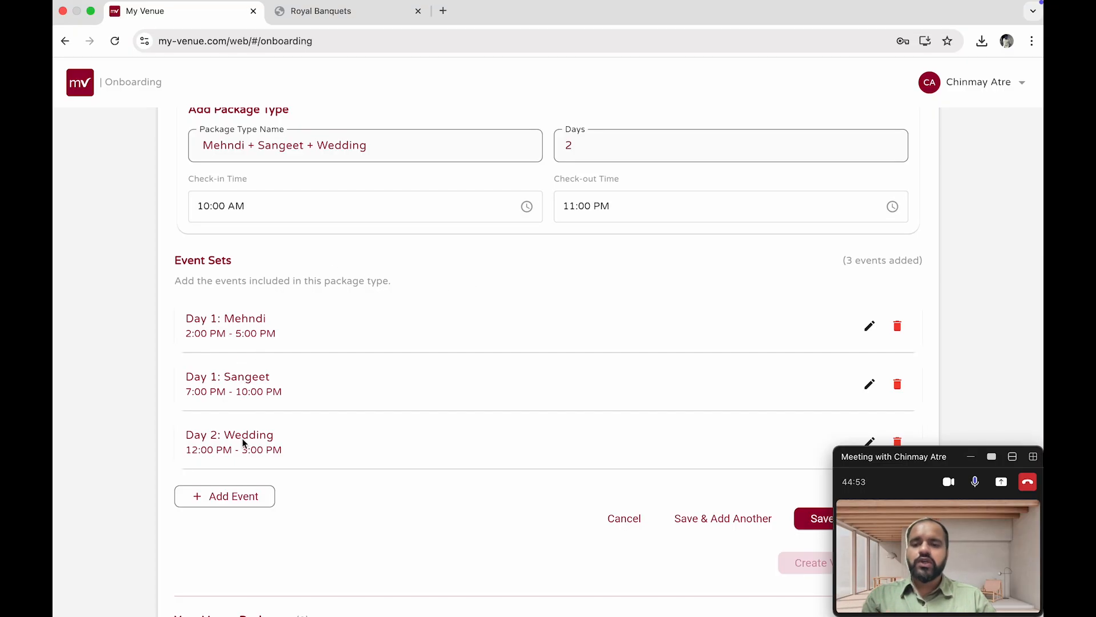
scroll(243, 443, "down", 1)
scroll(597, 426, "down", 2)
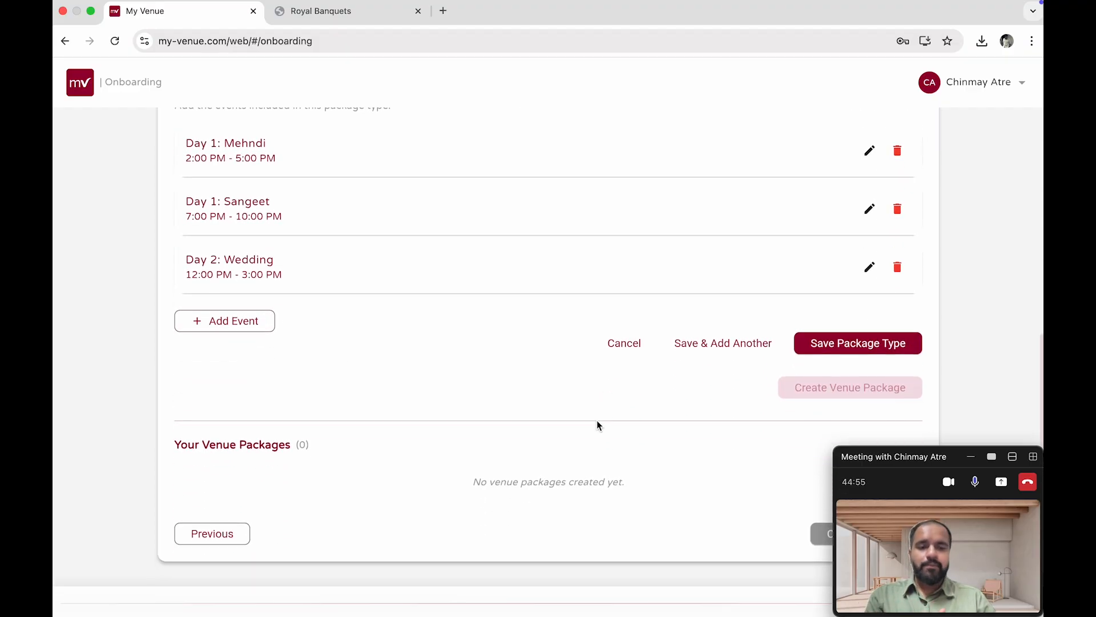
Save the Mehndi + Sangeet + Wedding package type and start adding another package type
left_click(855, 346)
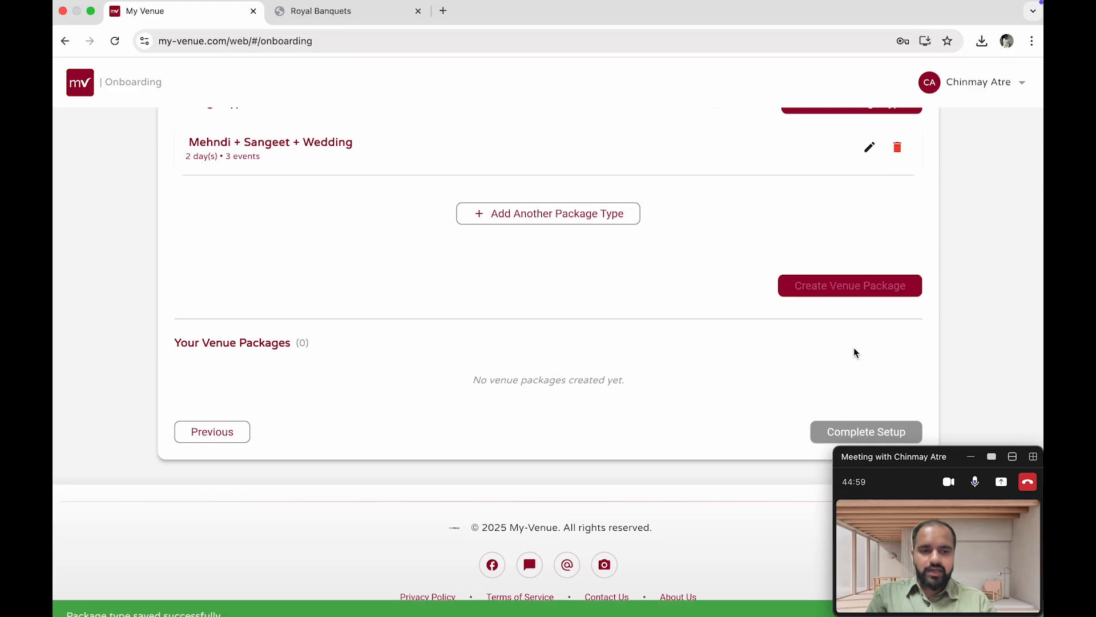
scroll(579, 252, "up", 4)
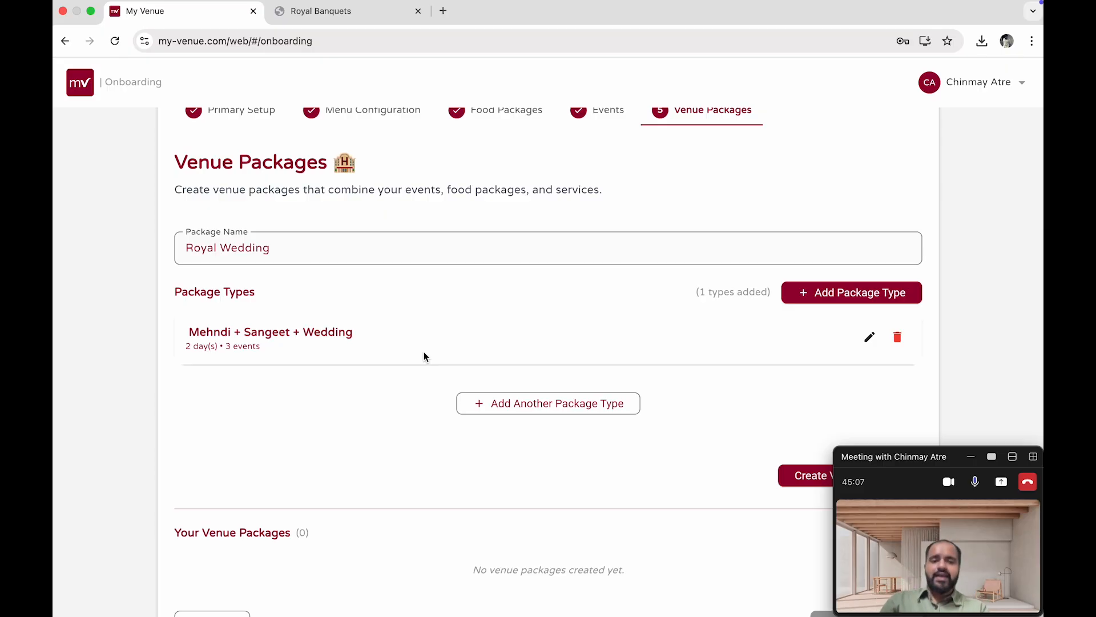
left_click(584, 412)
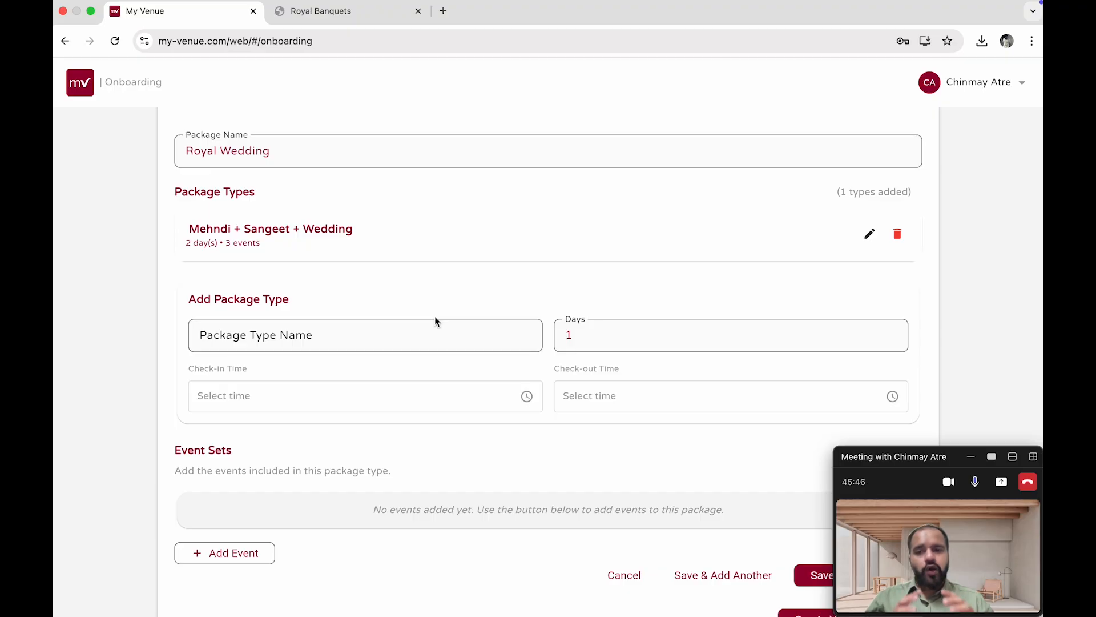
scroll(435, 321, "up", 2)
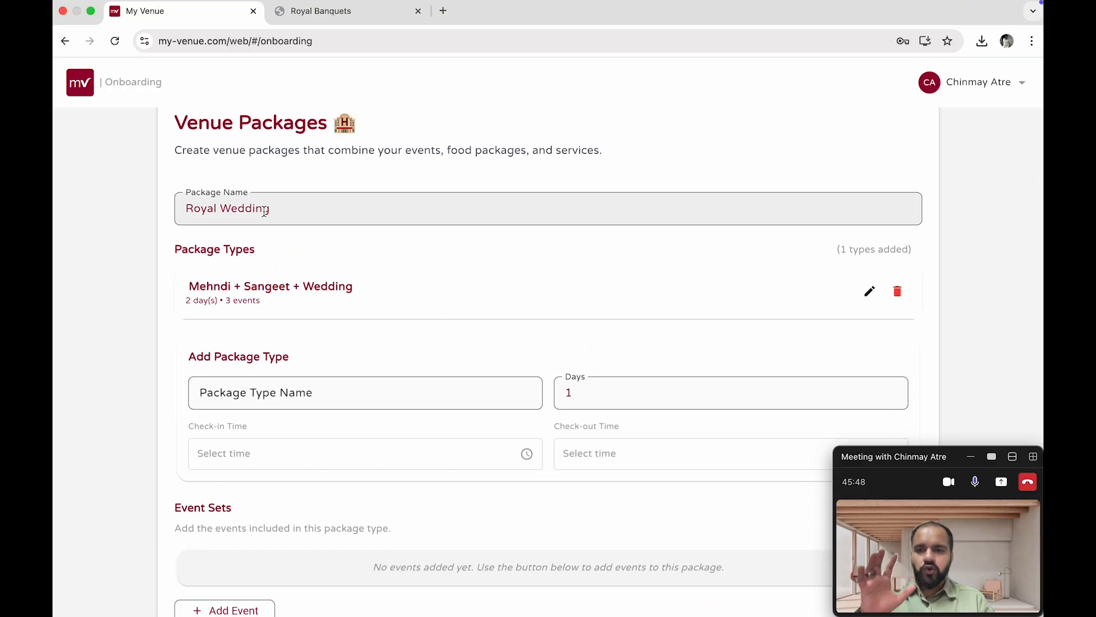
Name the new package type "Grand Wedding (Mendi + Sangeet + Wedding + Reception)" and set it to 3 days
left_click(297, 388)
type("Gra")
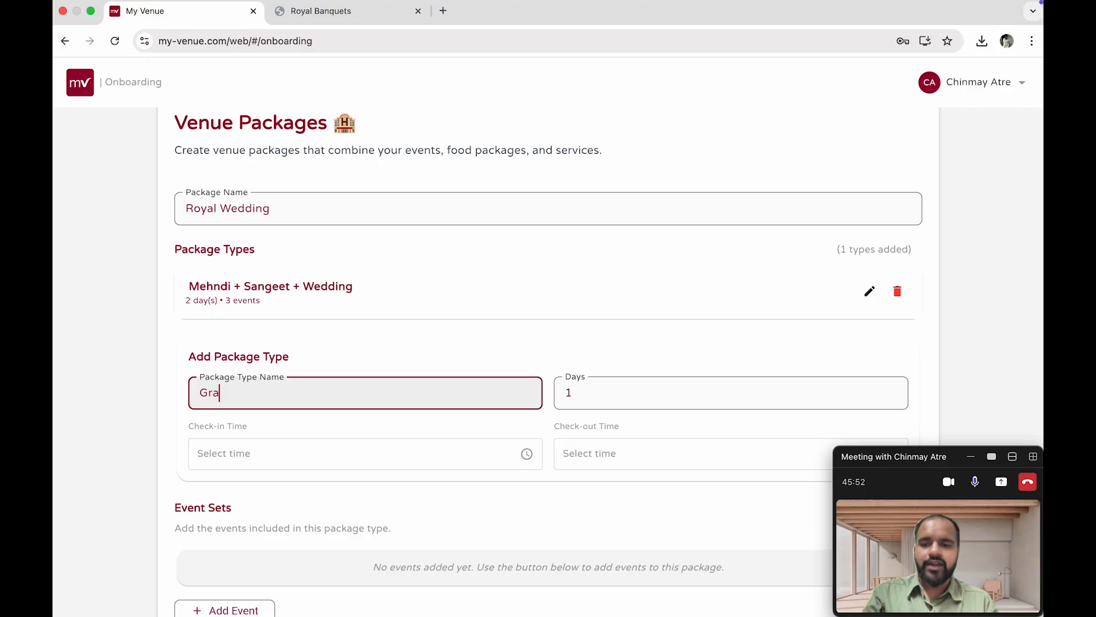
type("nd Wedding")
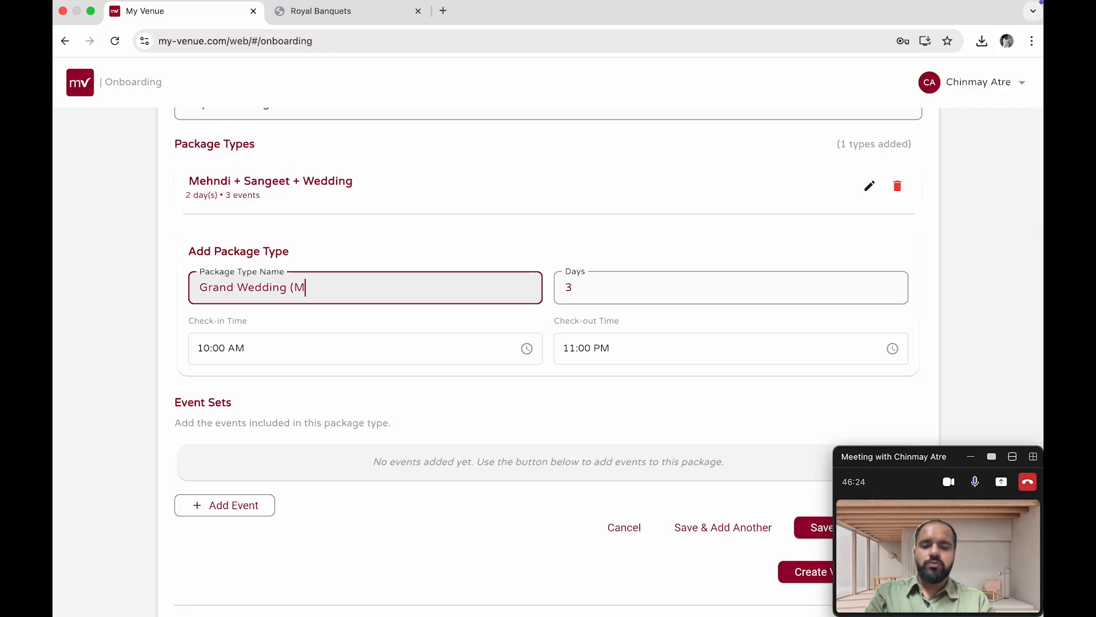
type("ehni")
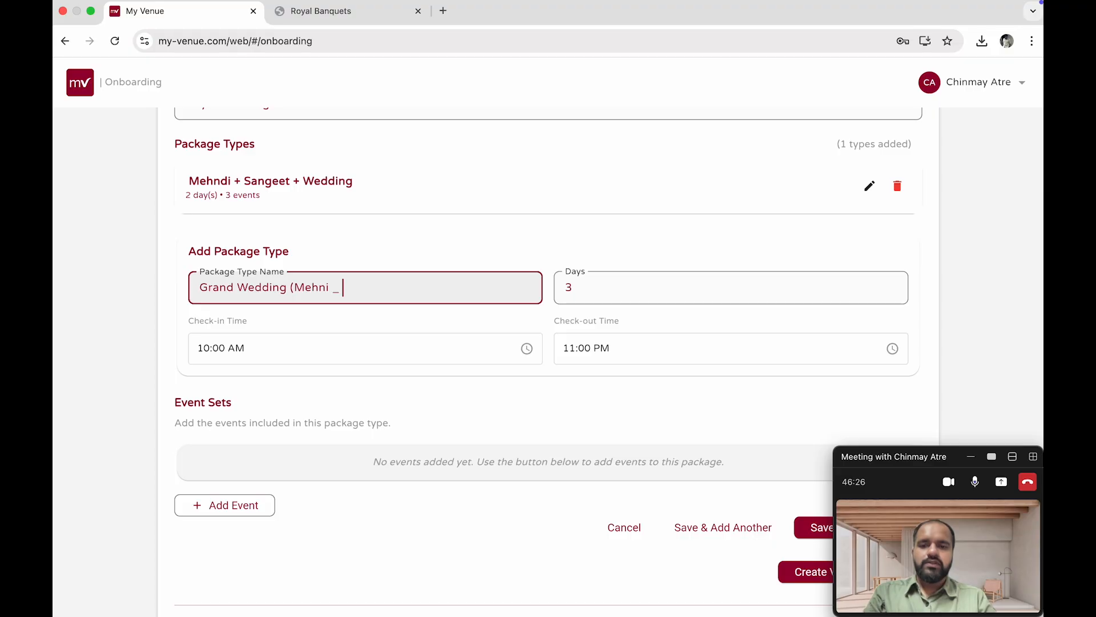
type(" + SA")
type("angeet +")
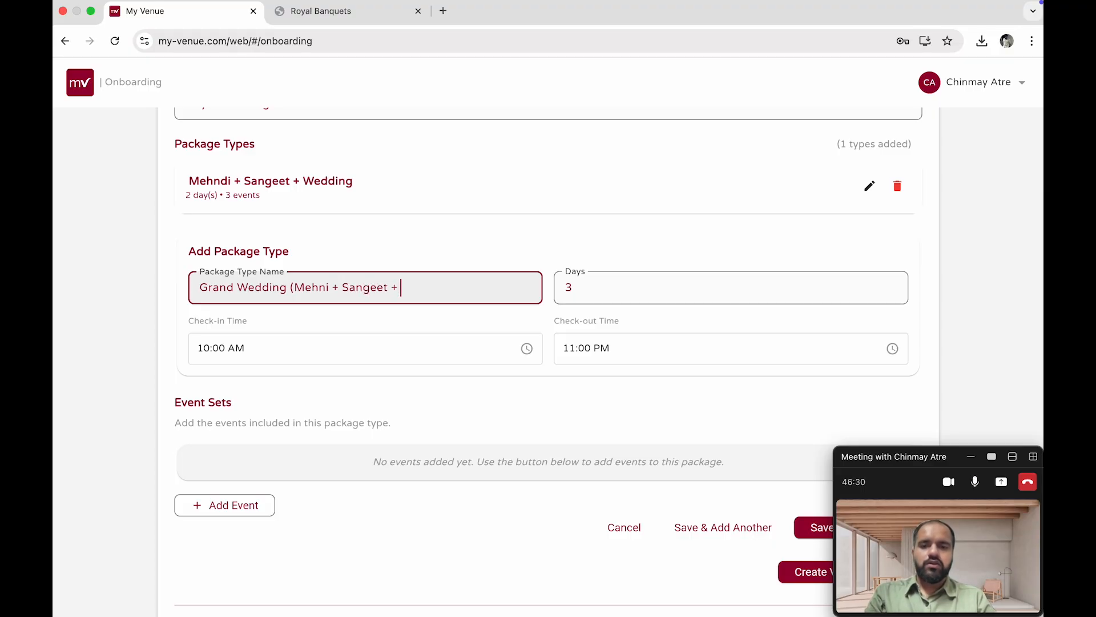
type(" Weddin")
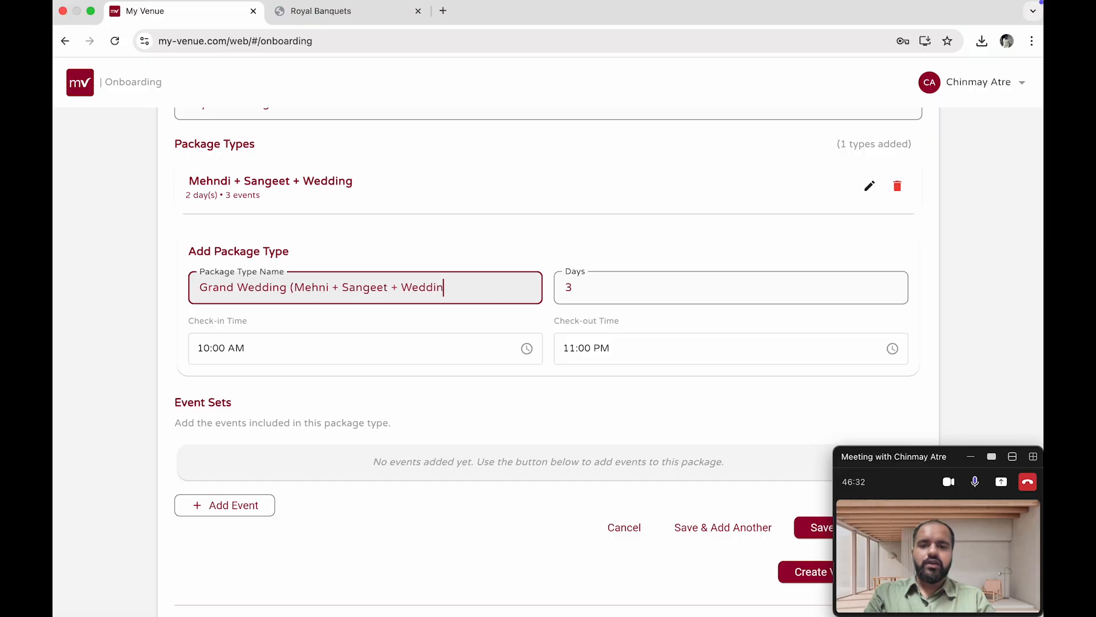
type("g + Reception")
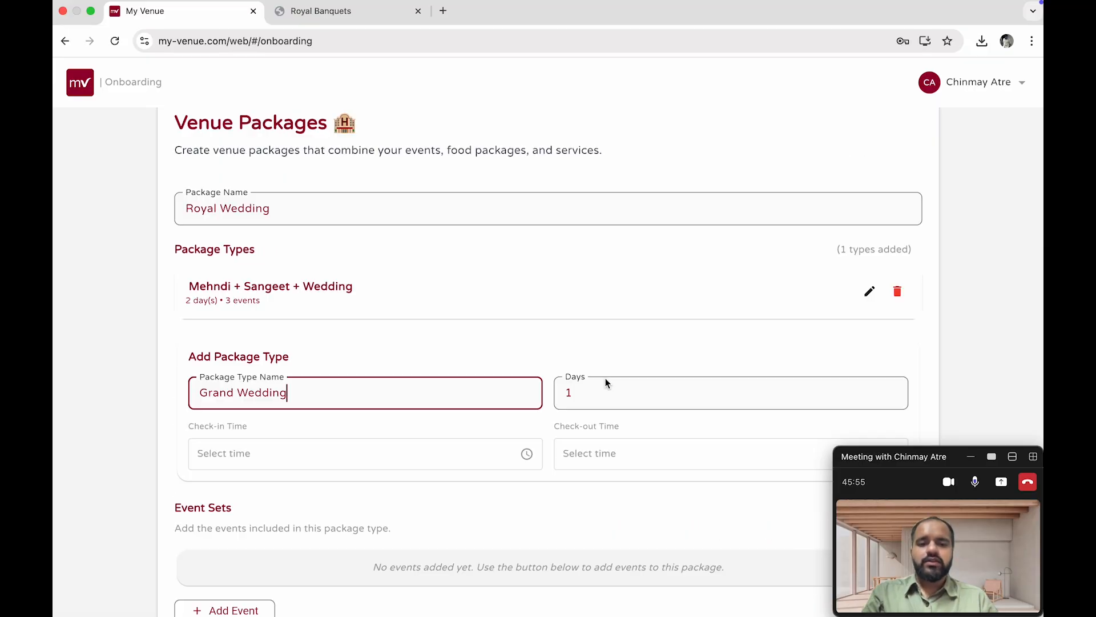
left_click(605, 380)
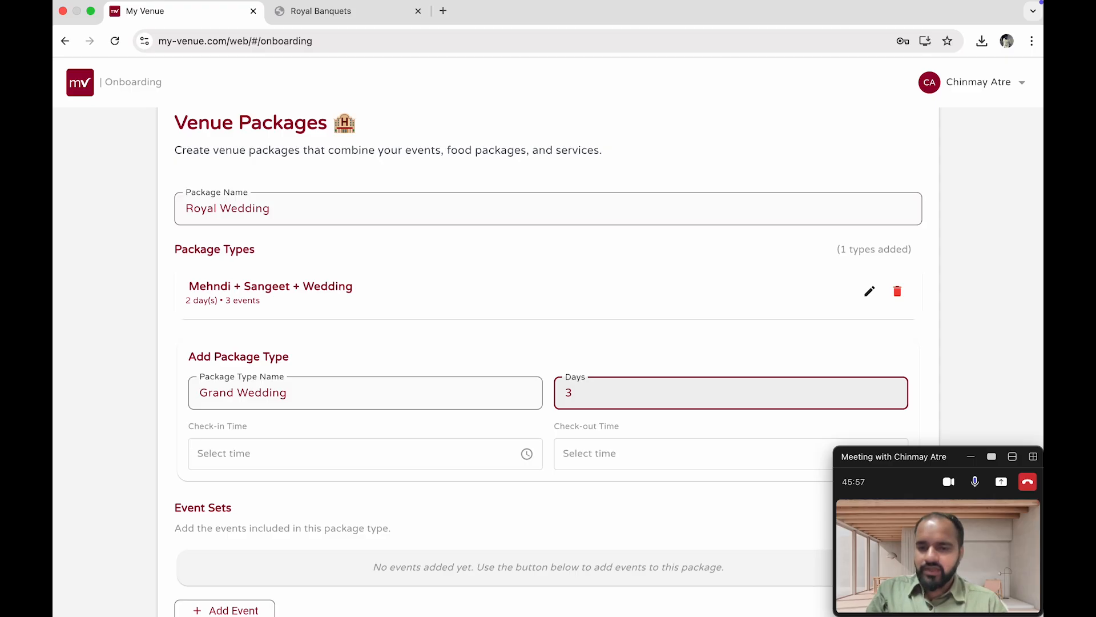
Set the package type's check-in time to 10:00 AM and check-out time to 11:00 PM
left_click(335, 453)
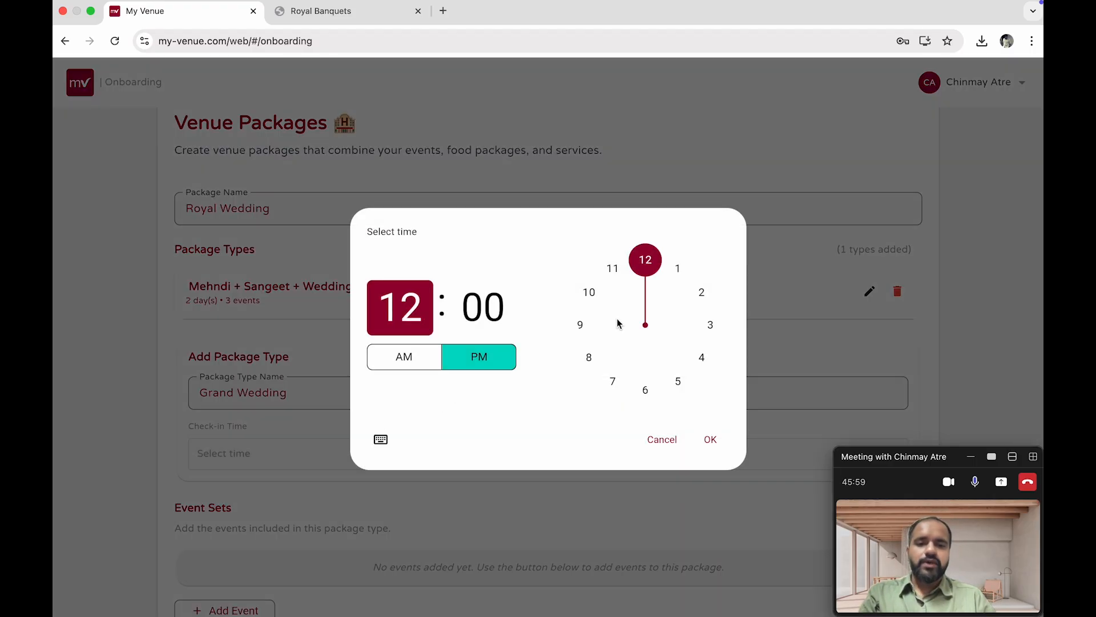
left_click(602, 301)
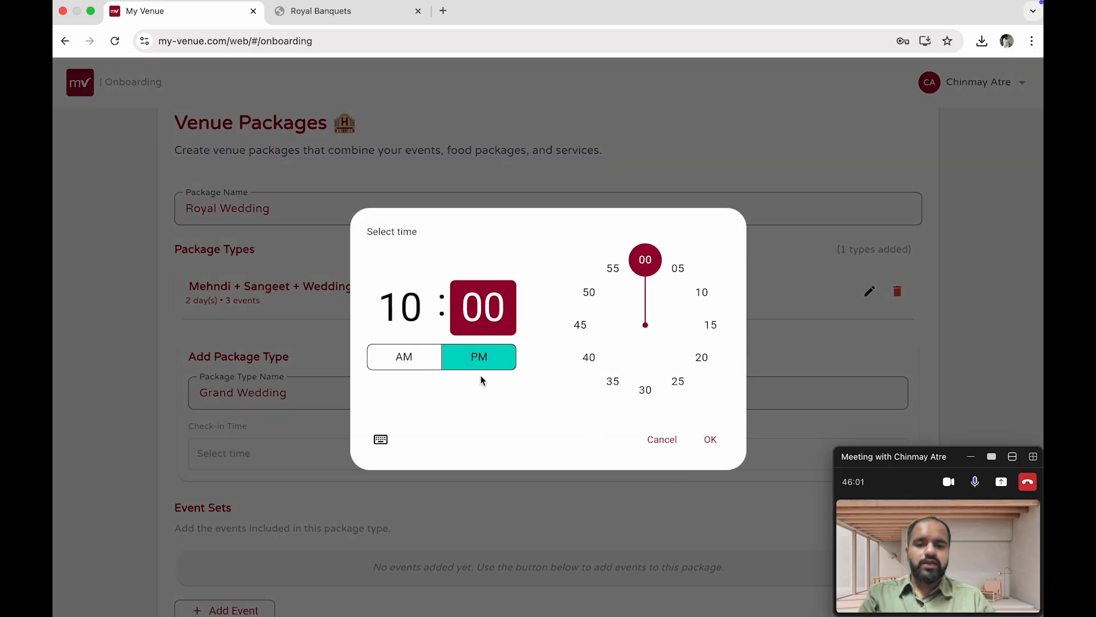
left_click(403, 357)
left_click(708, 439)
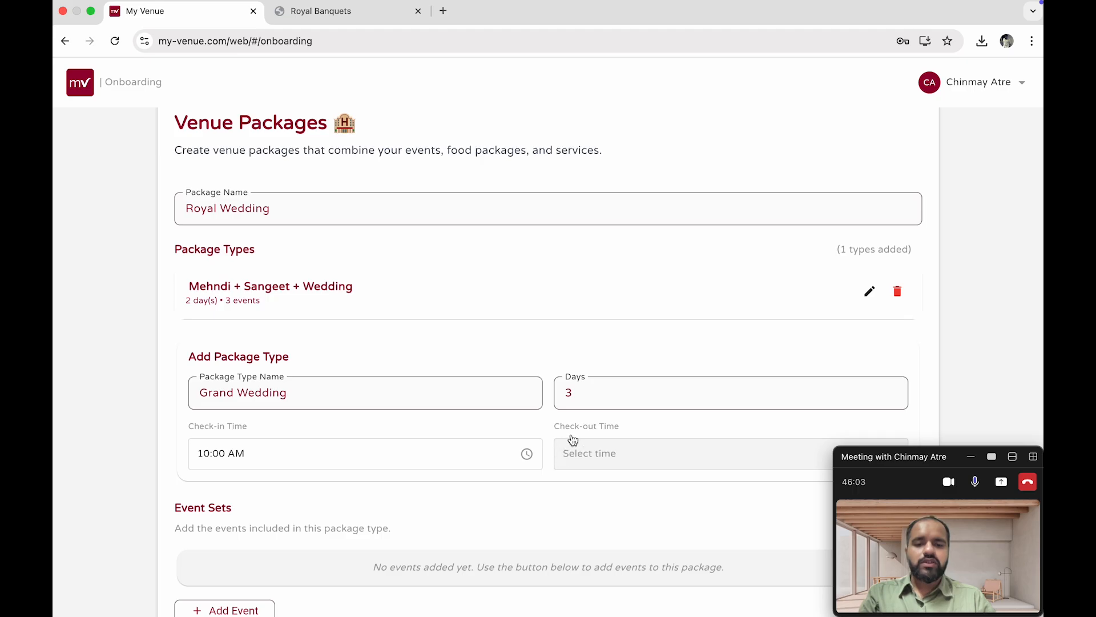
left_click(592, 454)
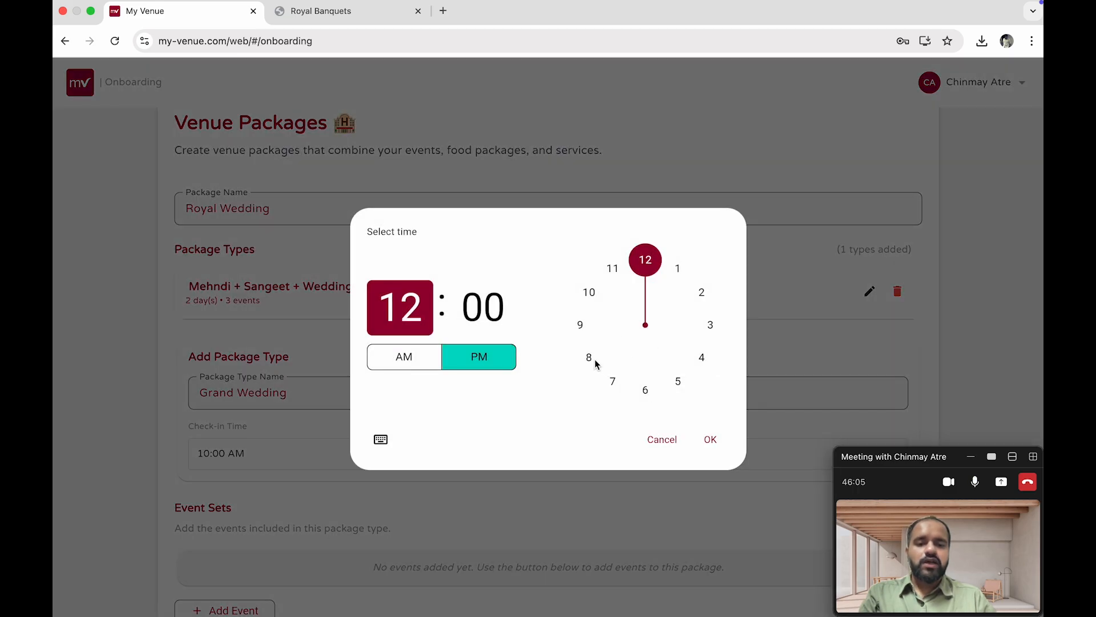
left_click(614, 268)
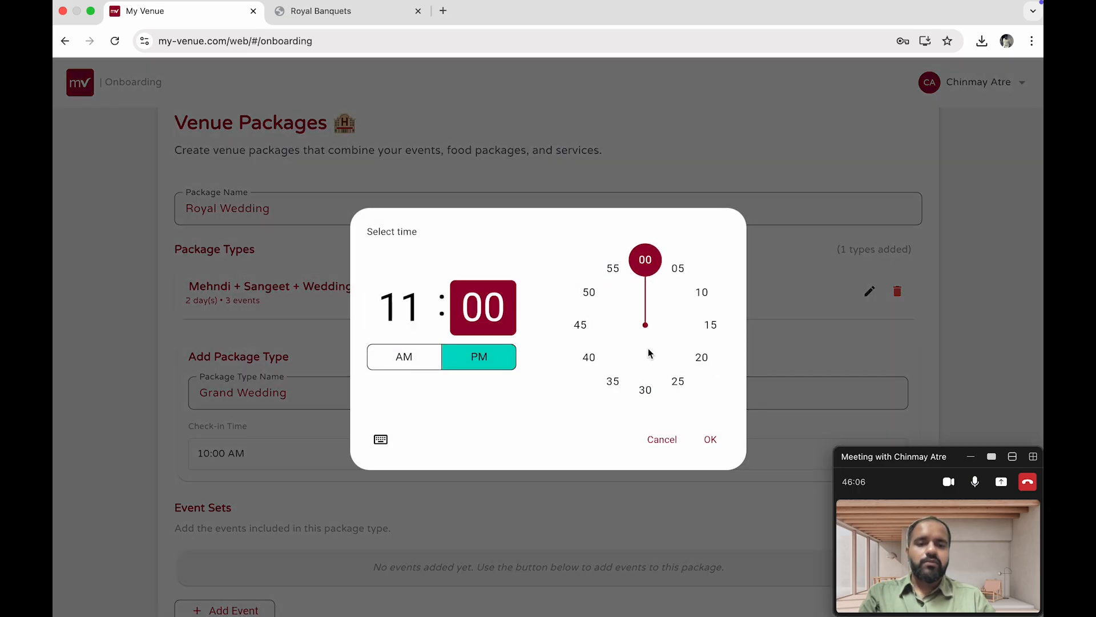
left_click(710, 439)
scroll(499, 421, "down", 3)
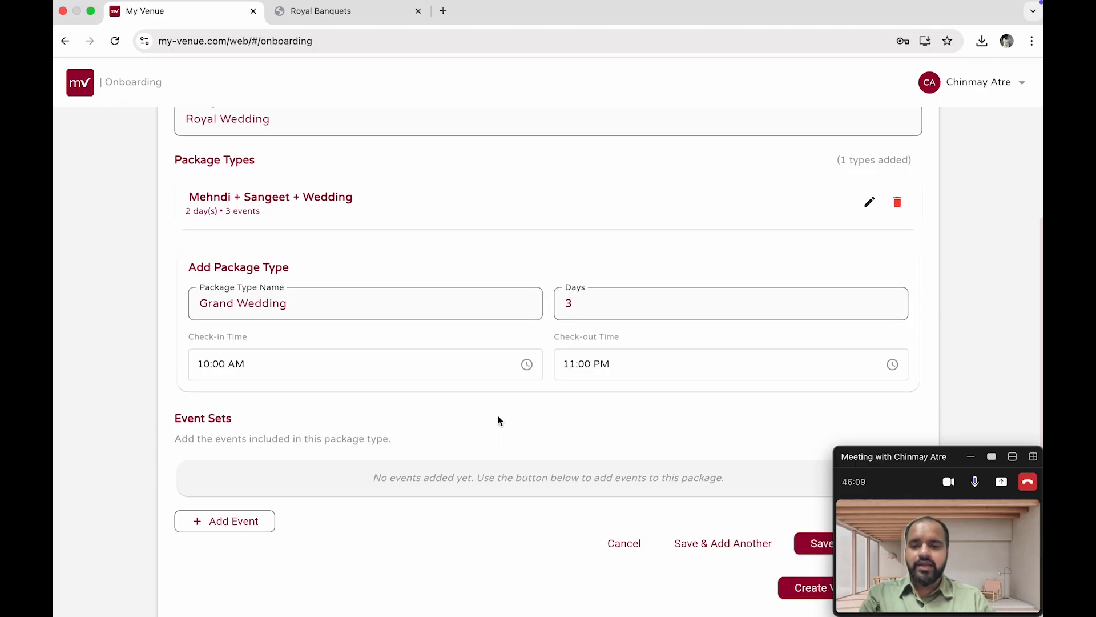
scroll(499, 420, "down", 1)
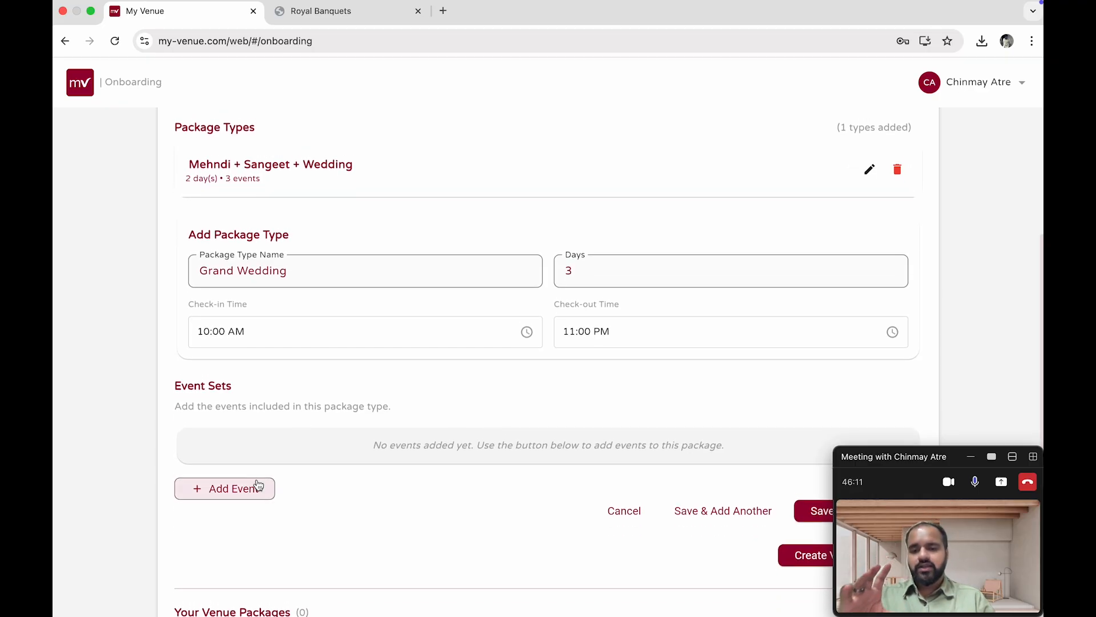
Start adding a Day 1 event with event type Mehndi and meal type Lunch
left_click(258, 485)
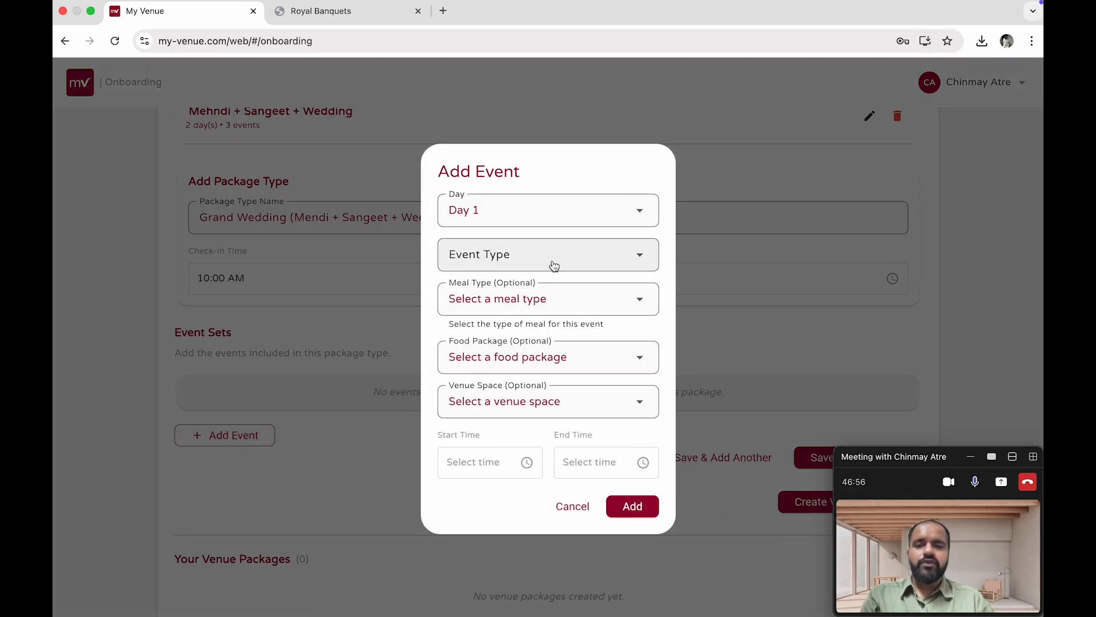
left_click(554, 265)
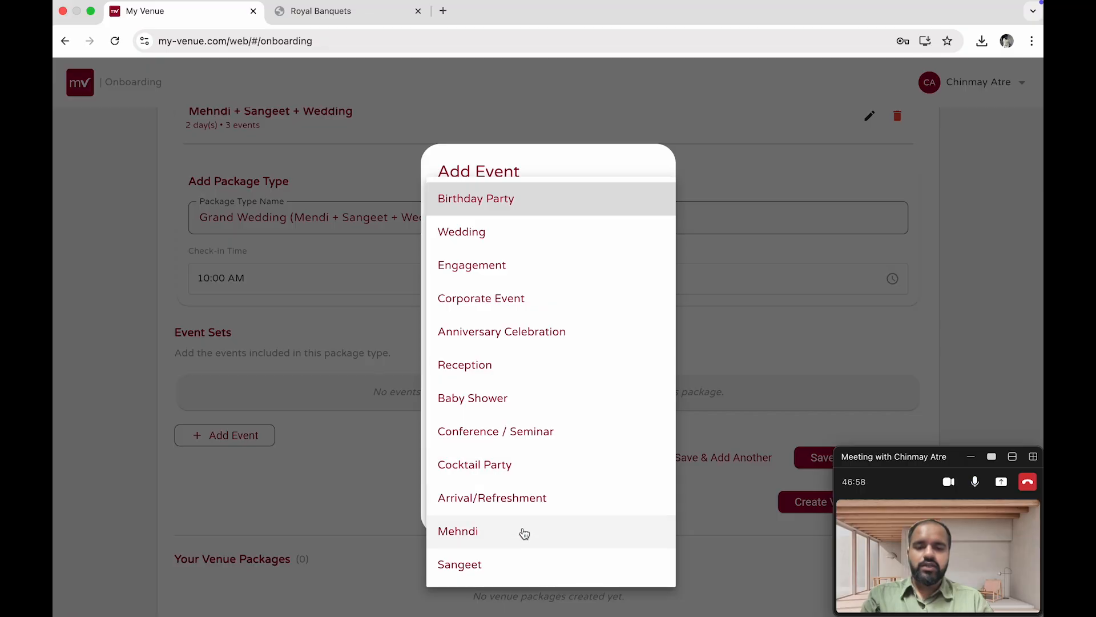
left_click(525, 533)
left_click(594, 306)
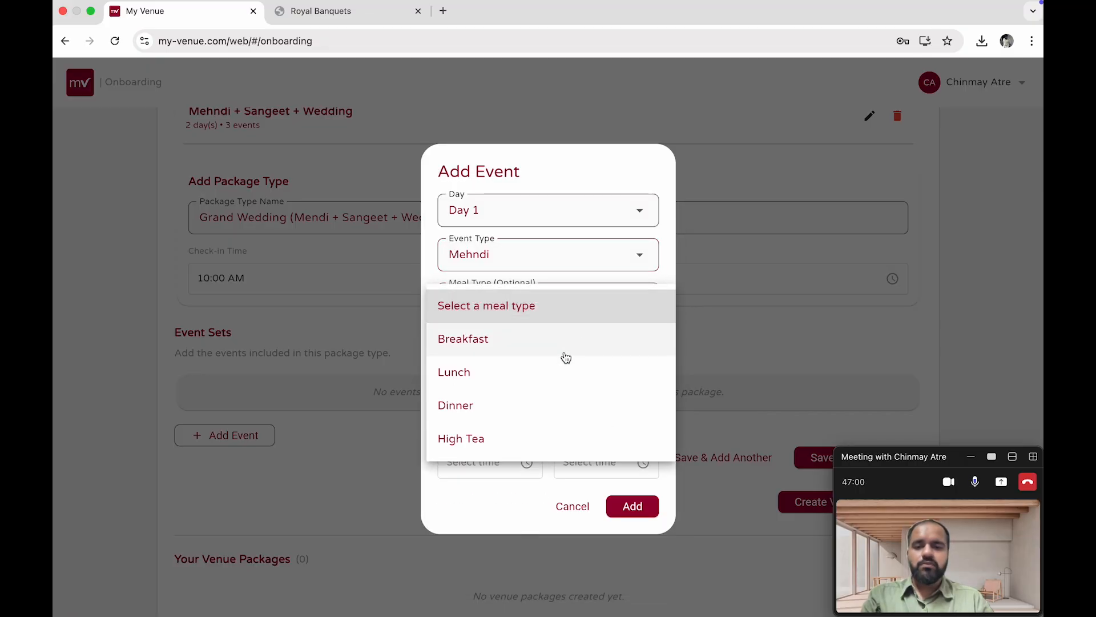
left_click(565, 372)
Choose the Silver Package (₹1200/person) food package and Lotus Banquet hall (250) venue space for the event
left_click(590, 366)
left_click(586, 391)
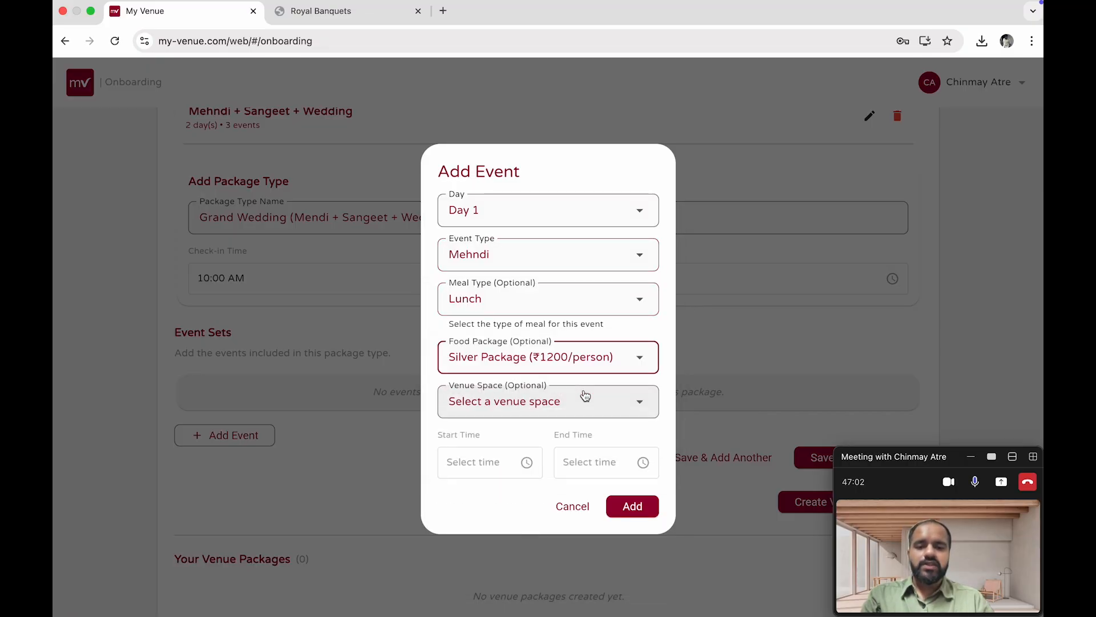
left_click(584, 400)
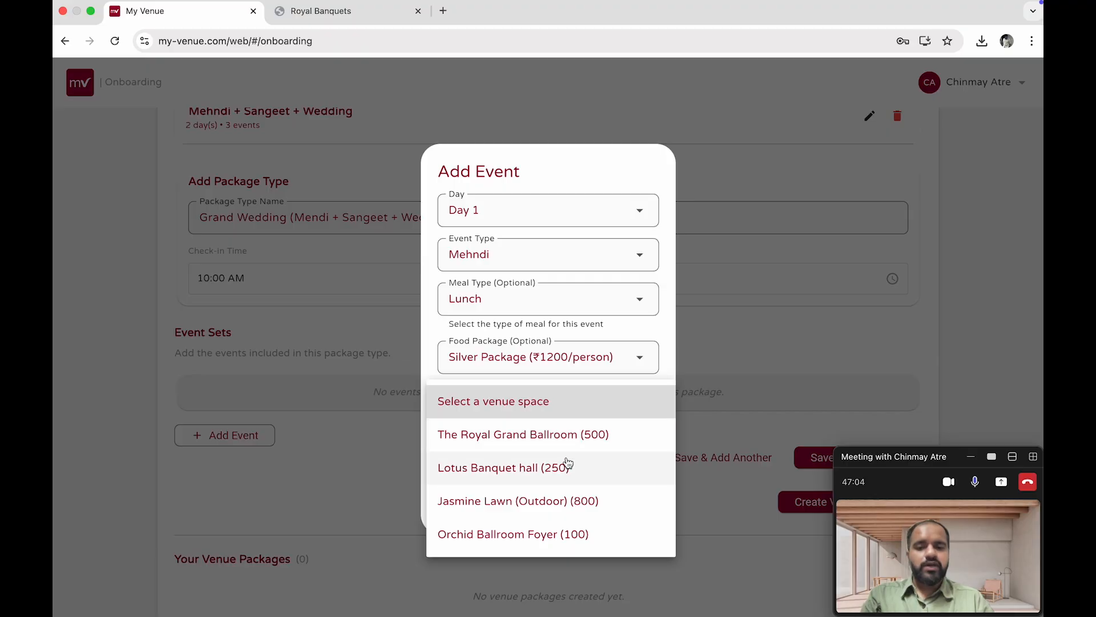
left_click(568, 467)
Set the event's start time to 2:00 PM
left_click(526, 461)
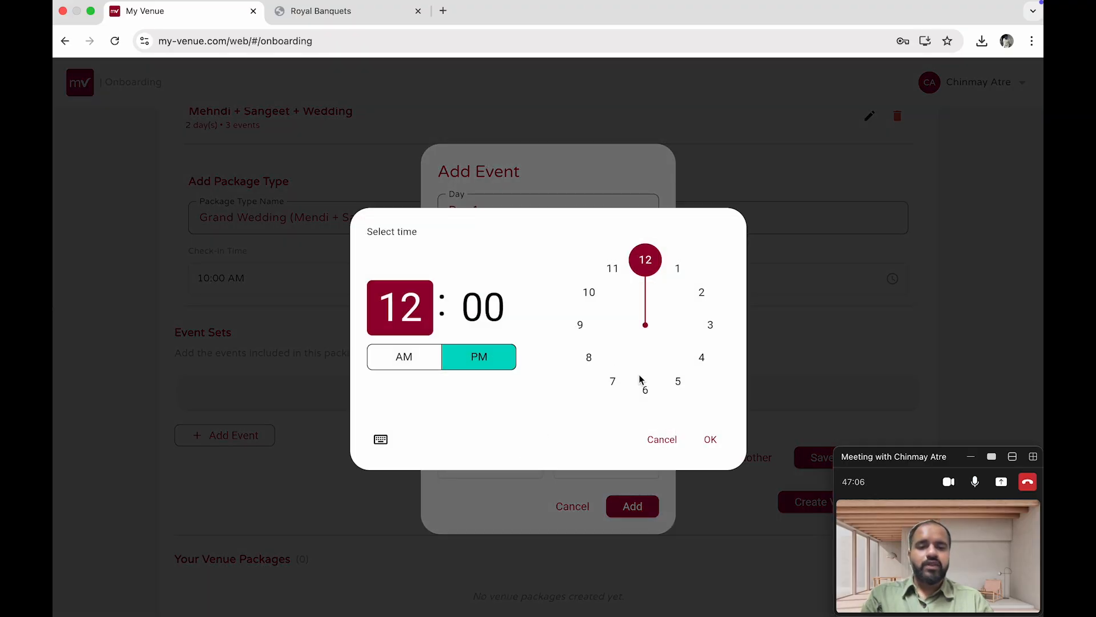
left_click(707, 298)
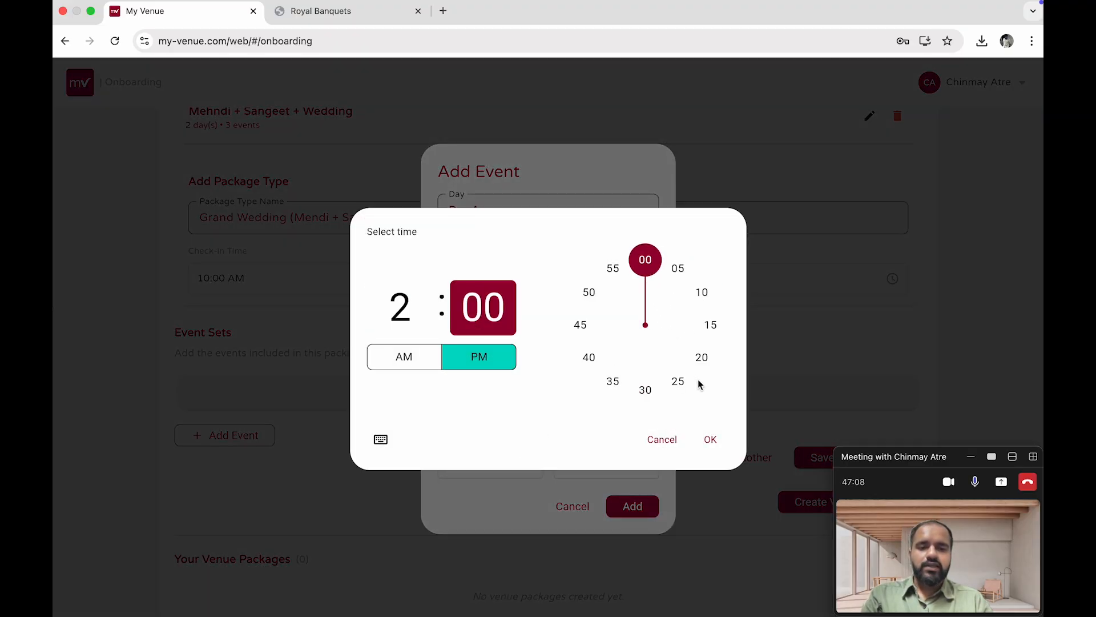
left_click(678, 381)
left_click(710, 439)
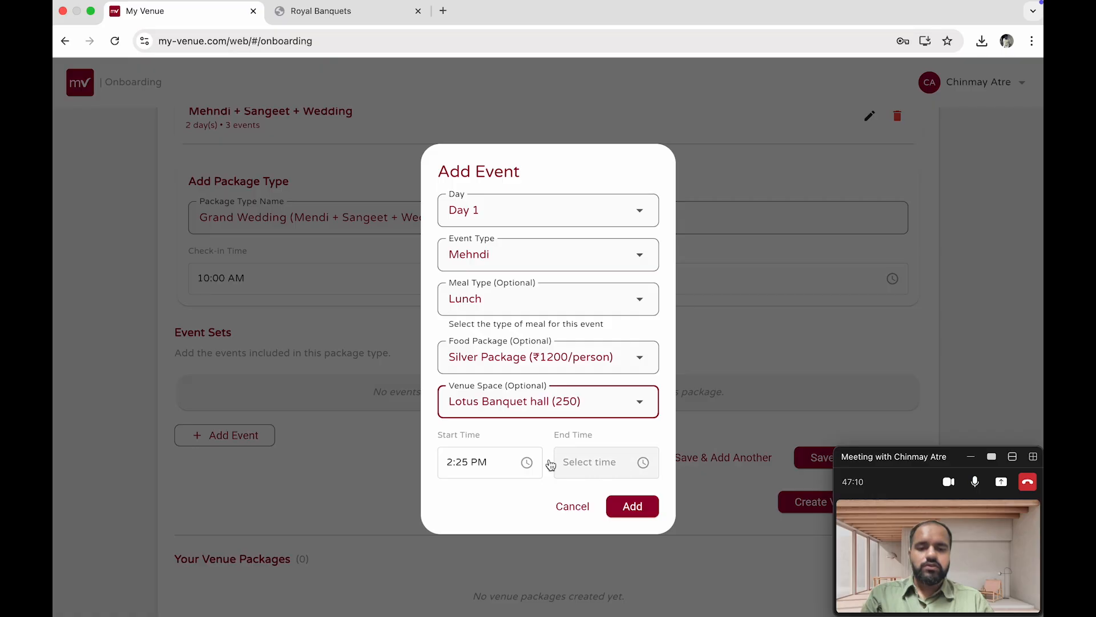
left_click(502, 469)
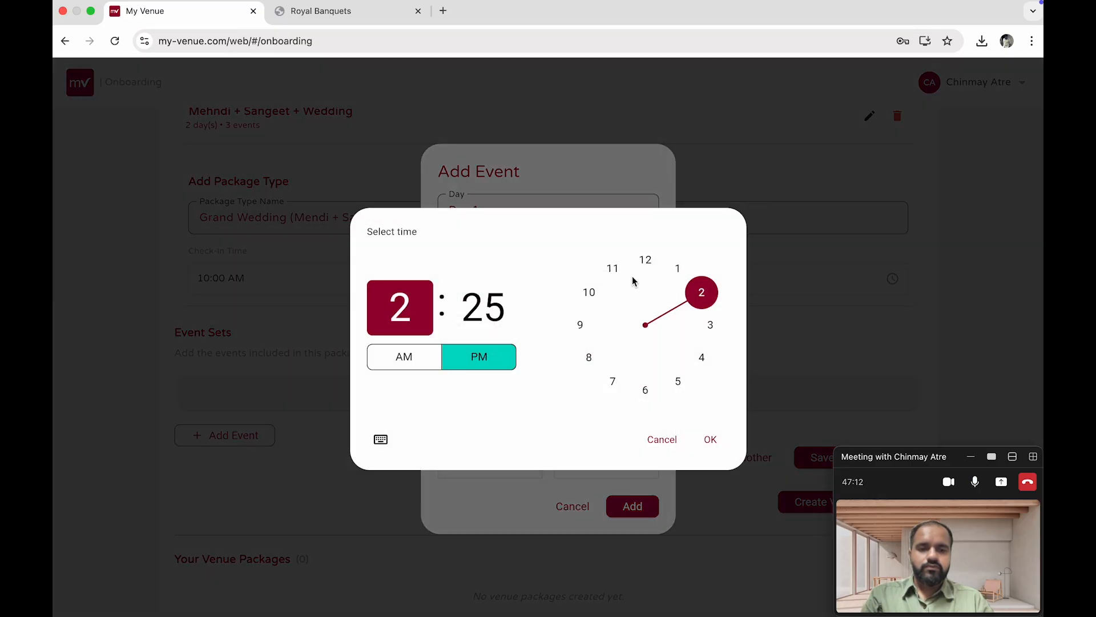
left_click(483, 307)
left_click(648, 259)
left_click(711, 440)
Set the event's end time to 4:00 PM and add the event
left_click(621, 451)
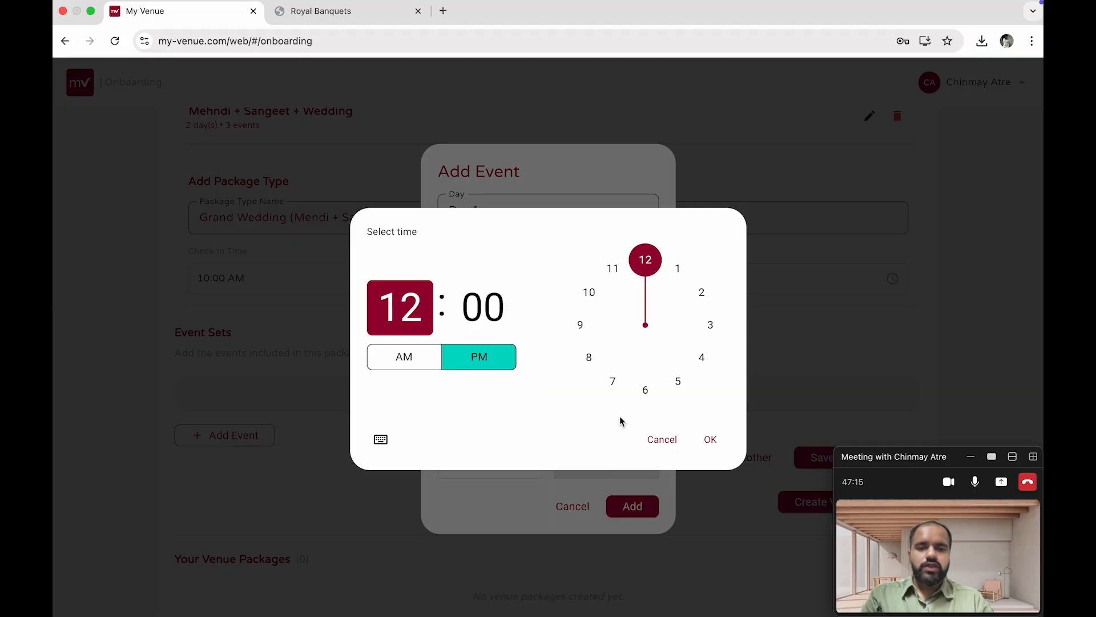
left_click(702, 359)
left_click(710, 435)
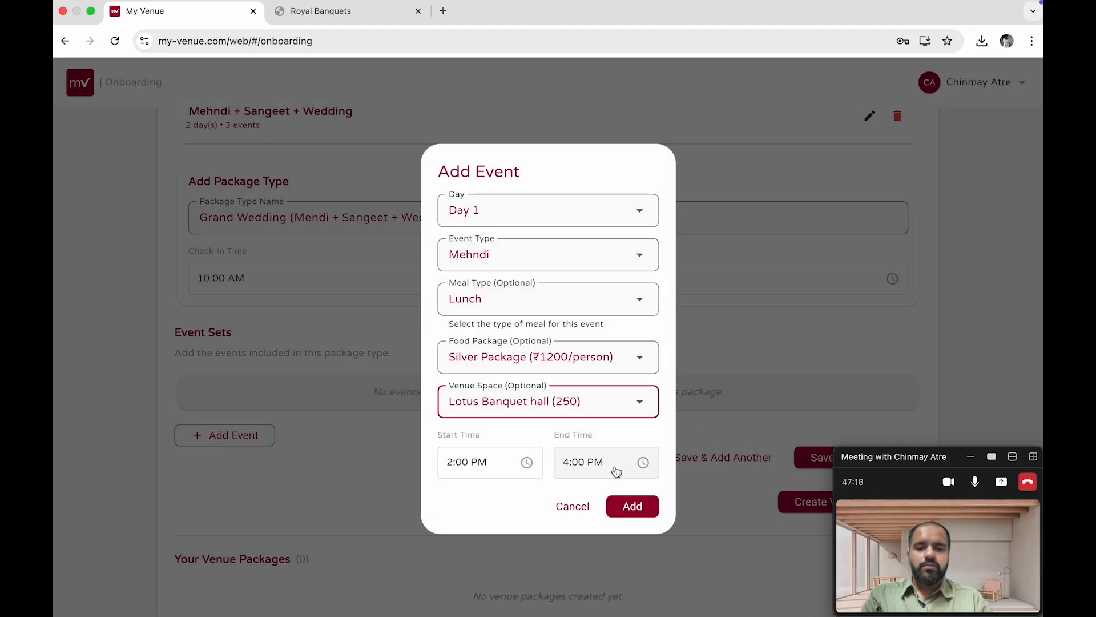
left_click(633, 500)
scroll(360, 424, "down", 1)
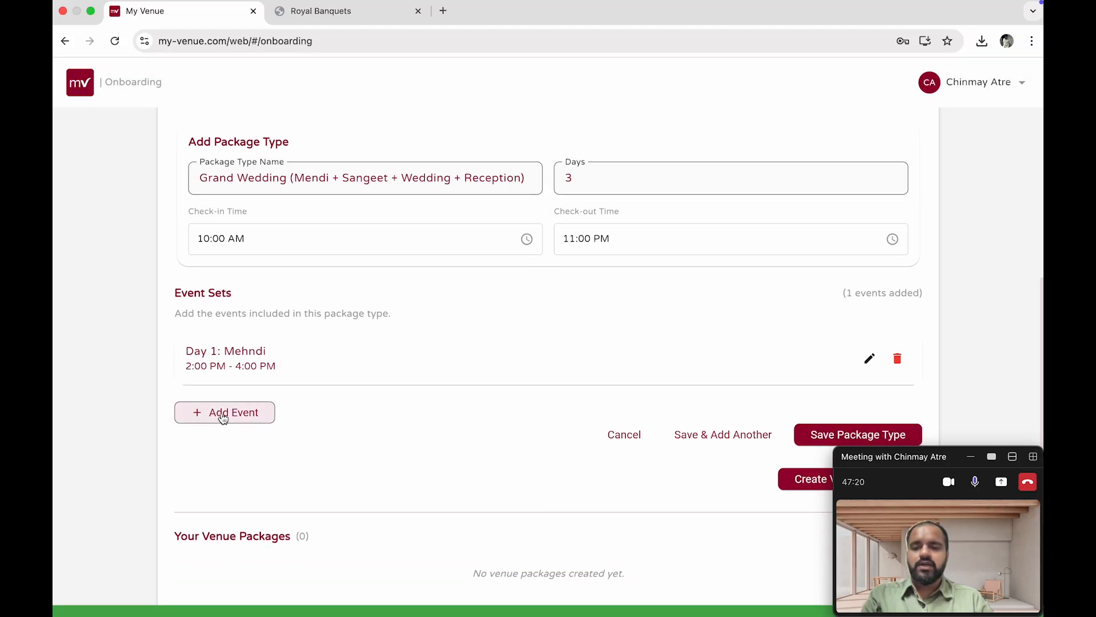
Start adding another Day 1 event with event type Sangeet and meal type Dinner
left_click(222, 412)
left_click(502, 256)
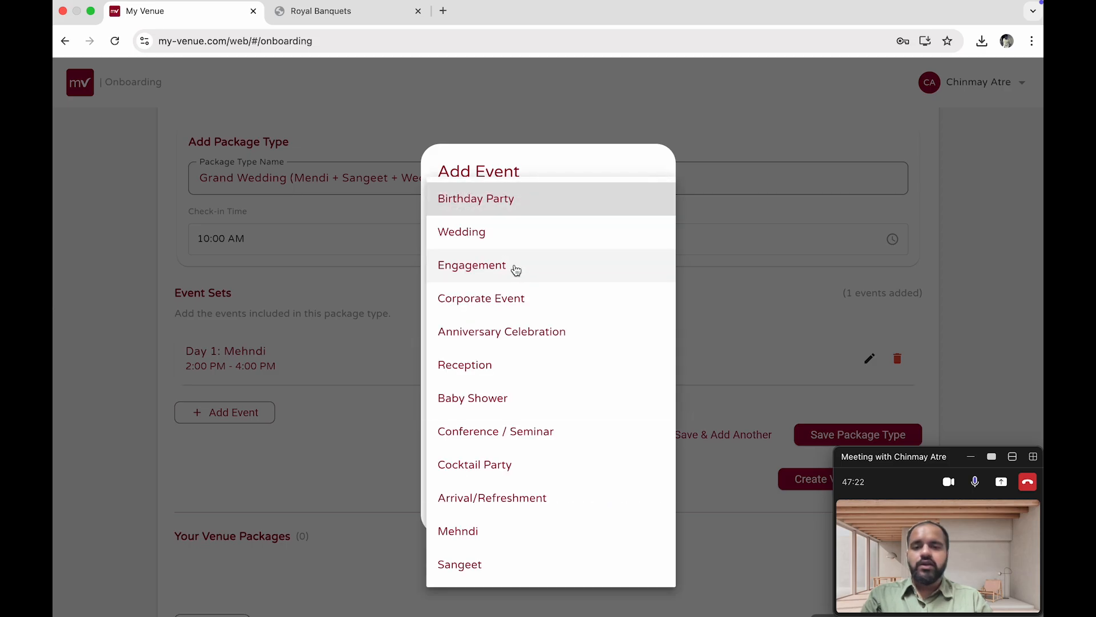
left_click(514, 562)
left_click(508, 301)
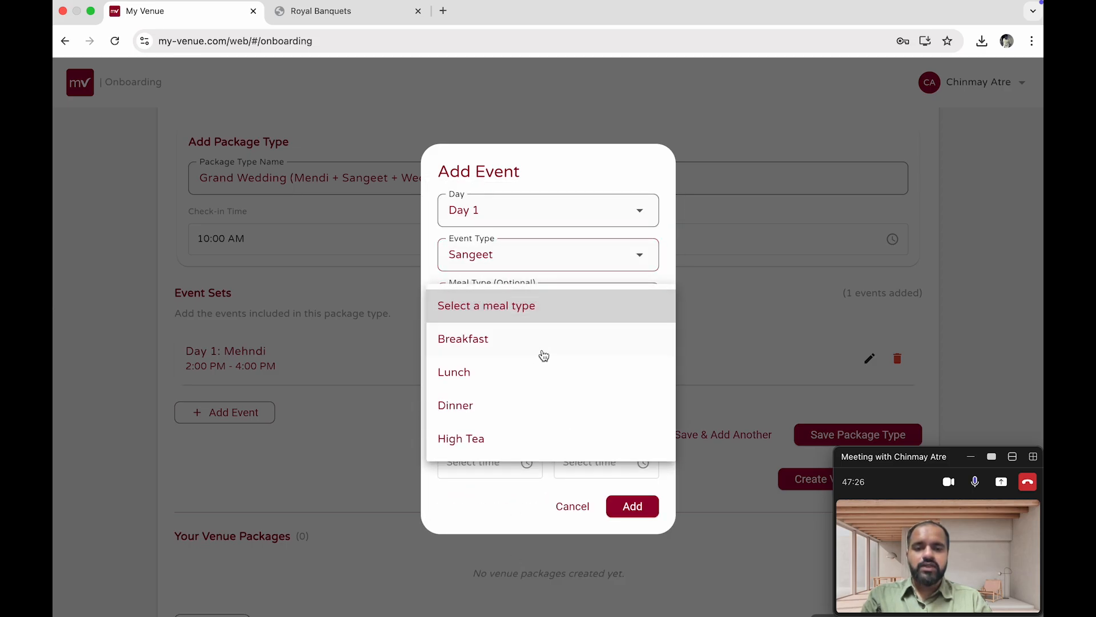
left_click(539, 405)
Choose the Gold Package (₹2000/person) food package and The Royal Grand Ballroom (500) venue space for the Sangeet event
left_click(534, 360)
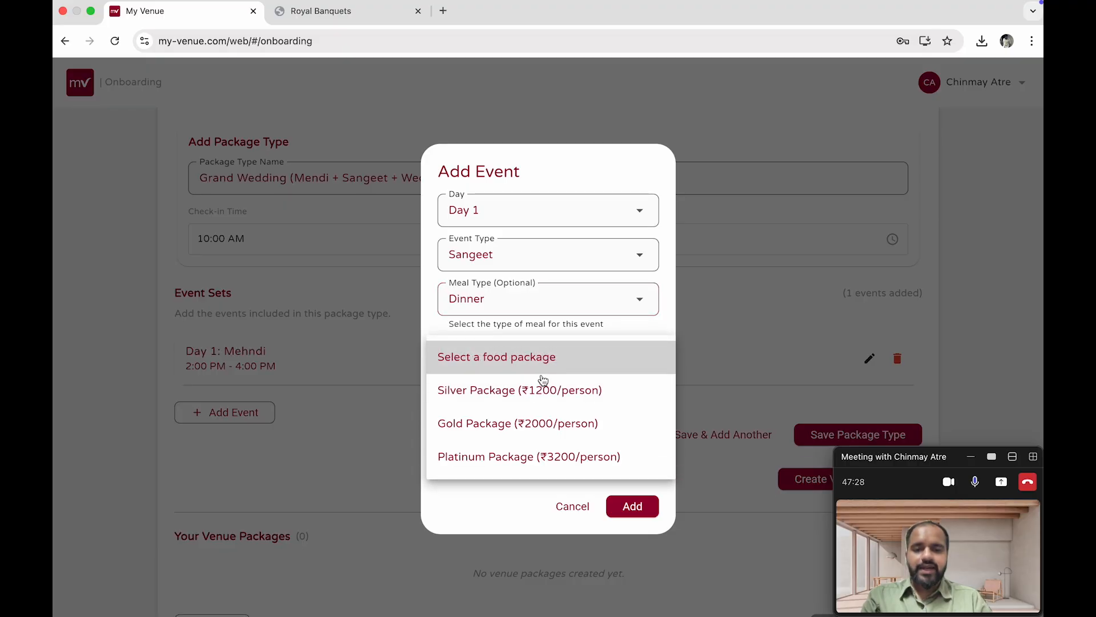
left_click(539, 415)
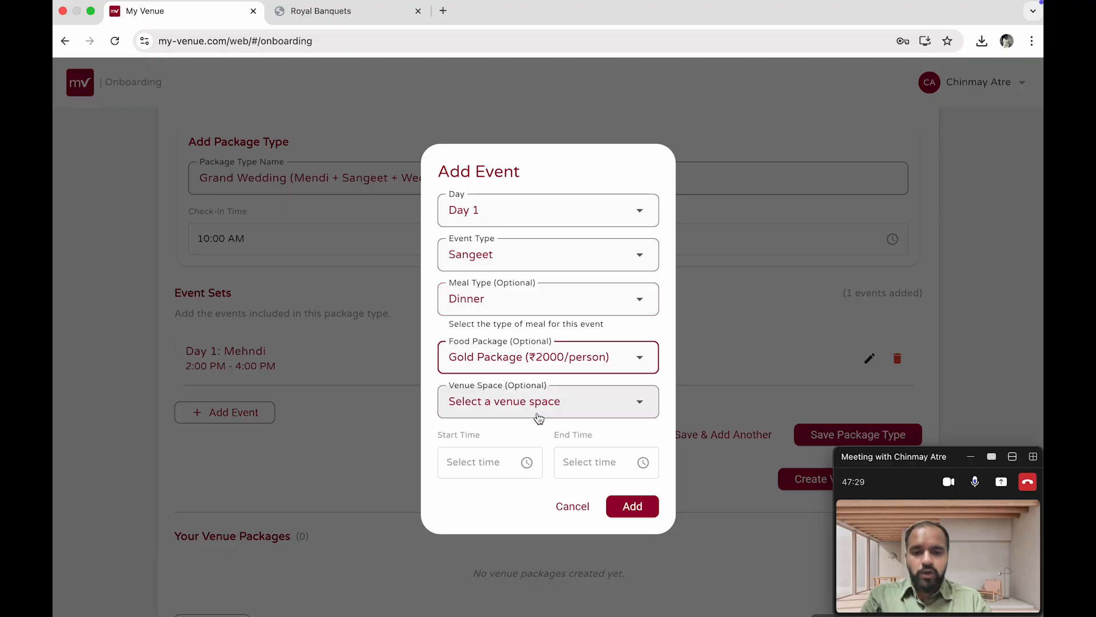
left_click(583, 410)
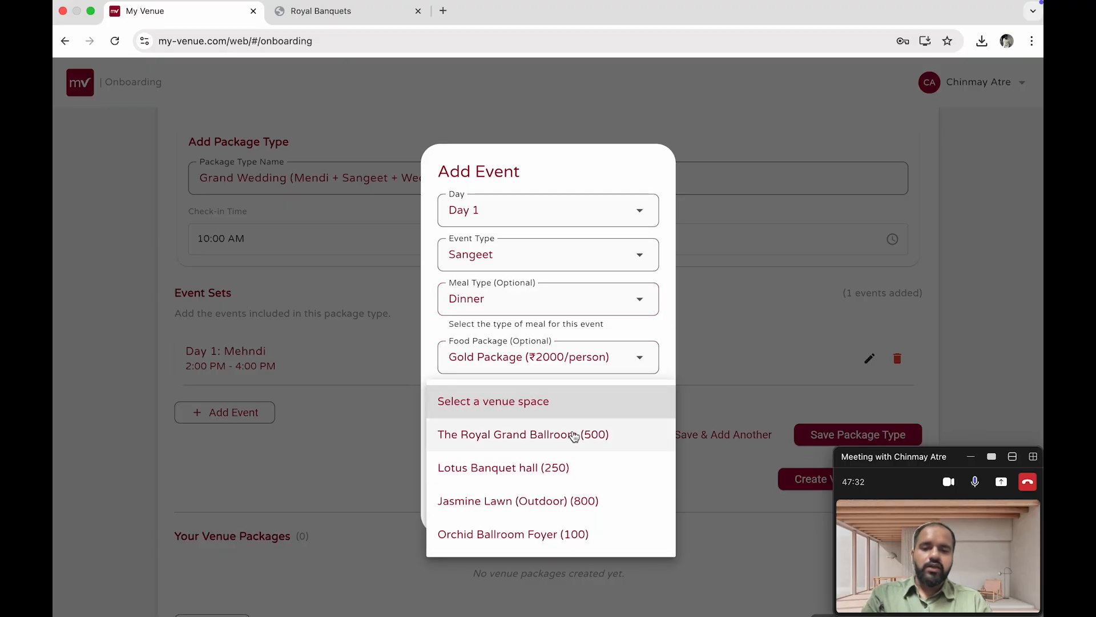
left_click(573, 437)
Set the Sangeet event's start time to 7:00 PM
left_click(506, 460)
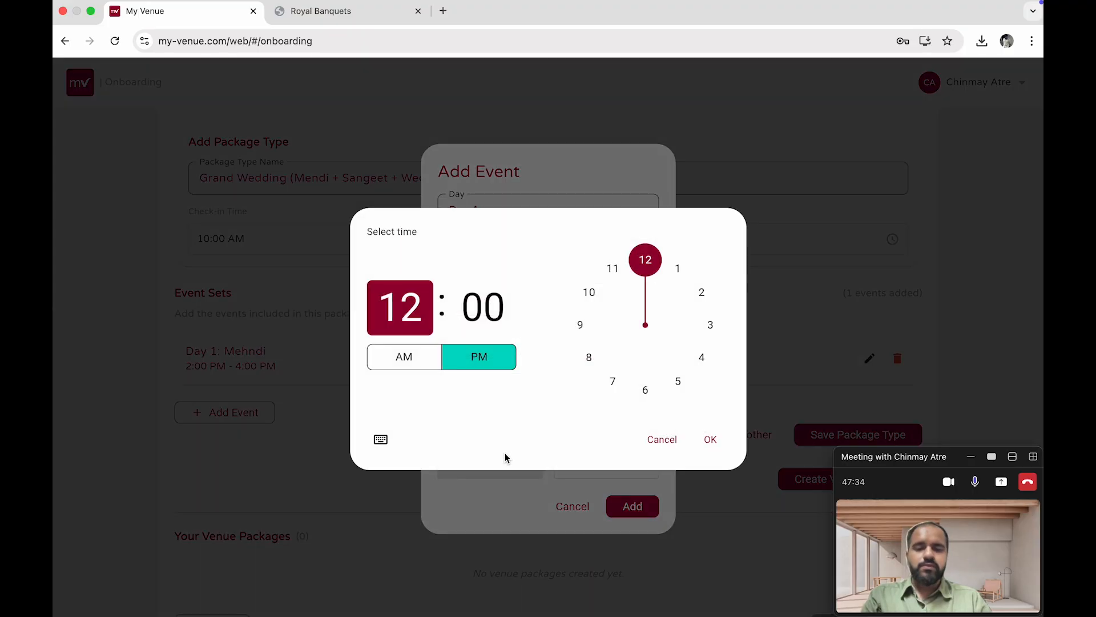
left_click(614, 382)
left_click(710, 439)
Set the Sangeet event's end time to 10:00 PM and add the event
left_click(618, 464)
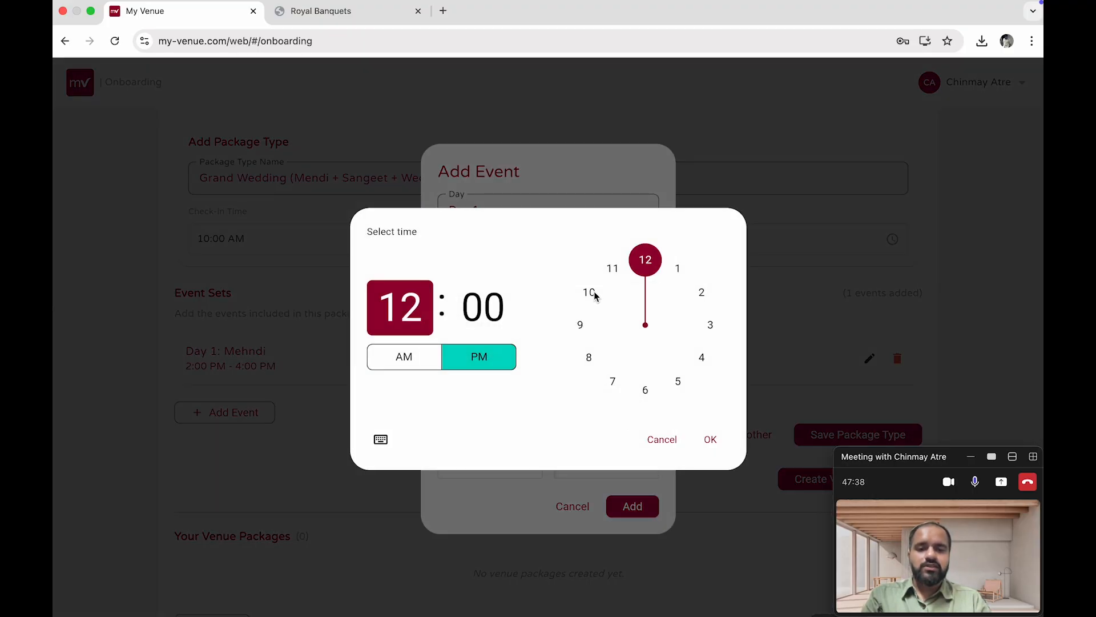
left_click(590, 293)
left_click(710, 439)
left_click(628, 510)
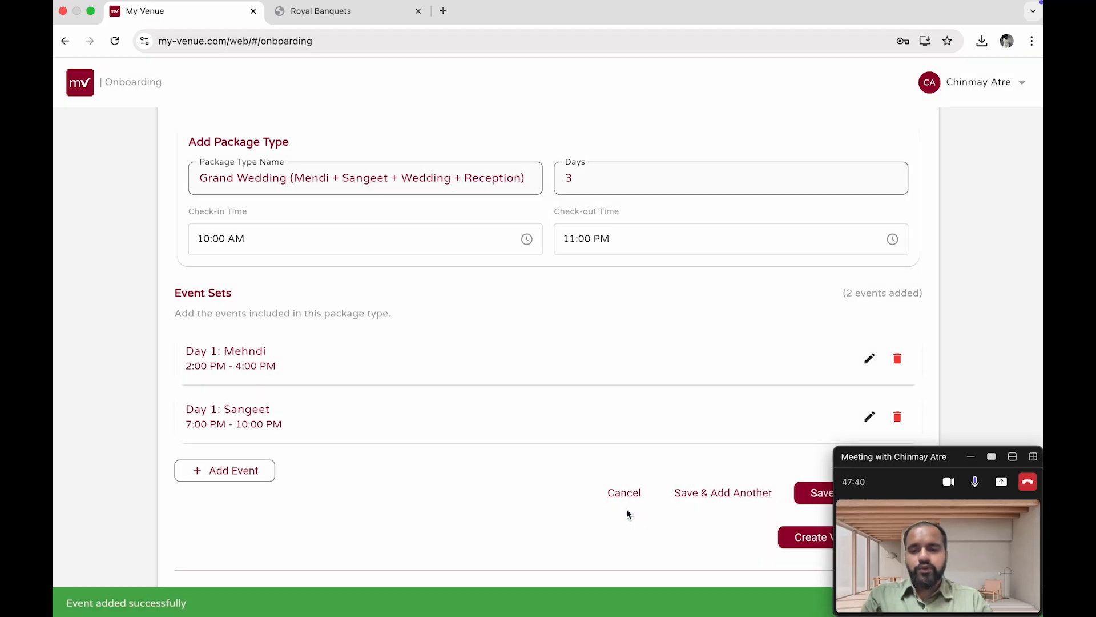
Start adding a Day 2 event with event type Wedding and meal type Lunch
left_click(252, 470)
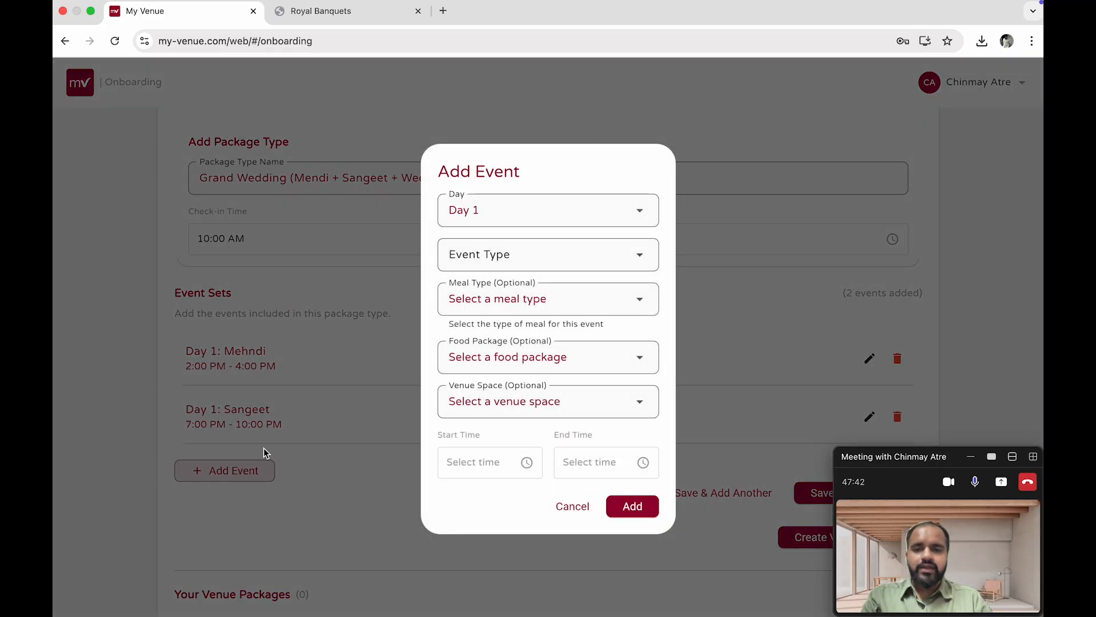
left_click(482, 213)
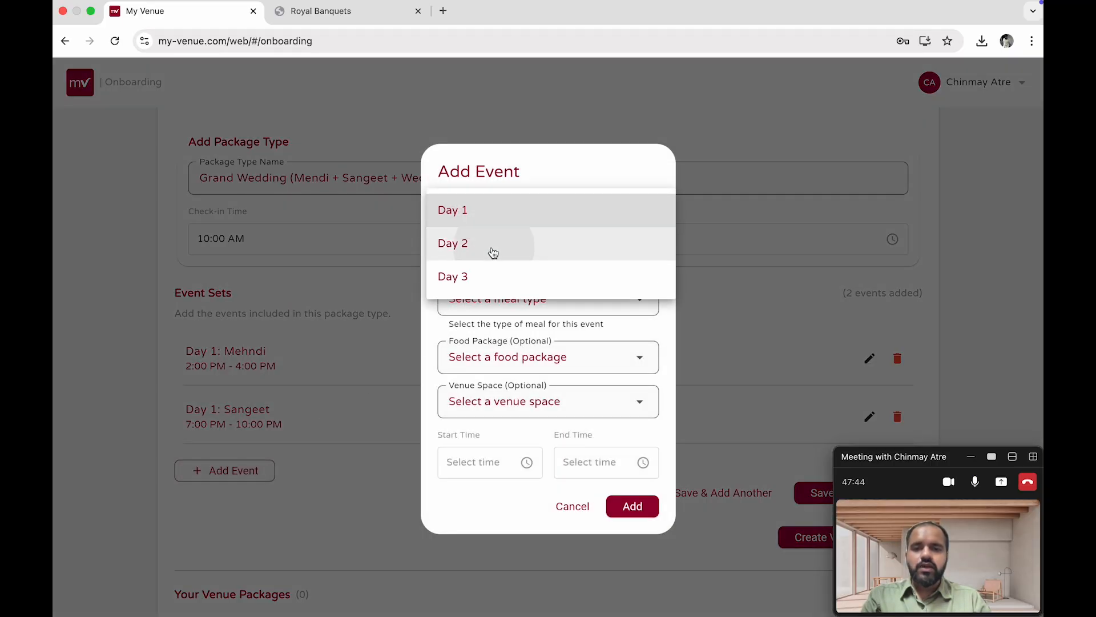
left_click(491, 251)
left_click(516, 265)
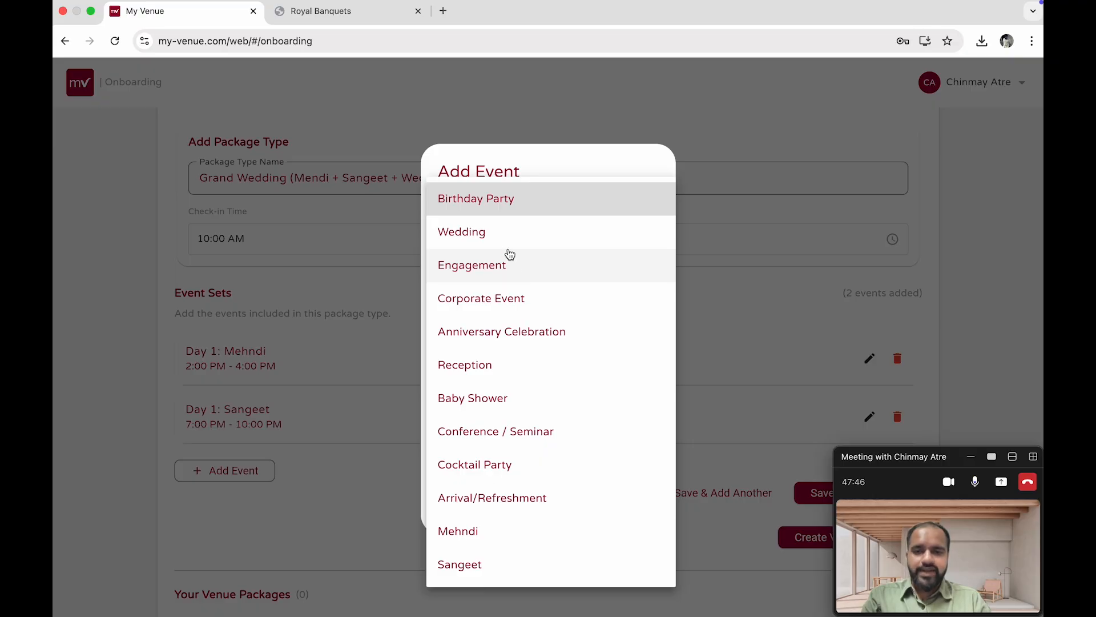
left_click(508, 247)
left_click(542, 313)
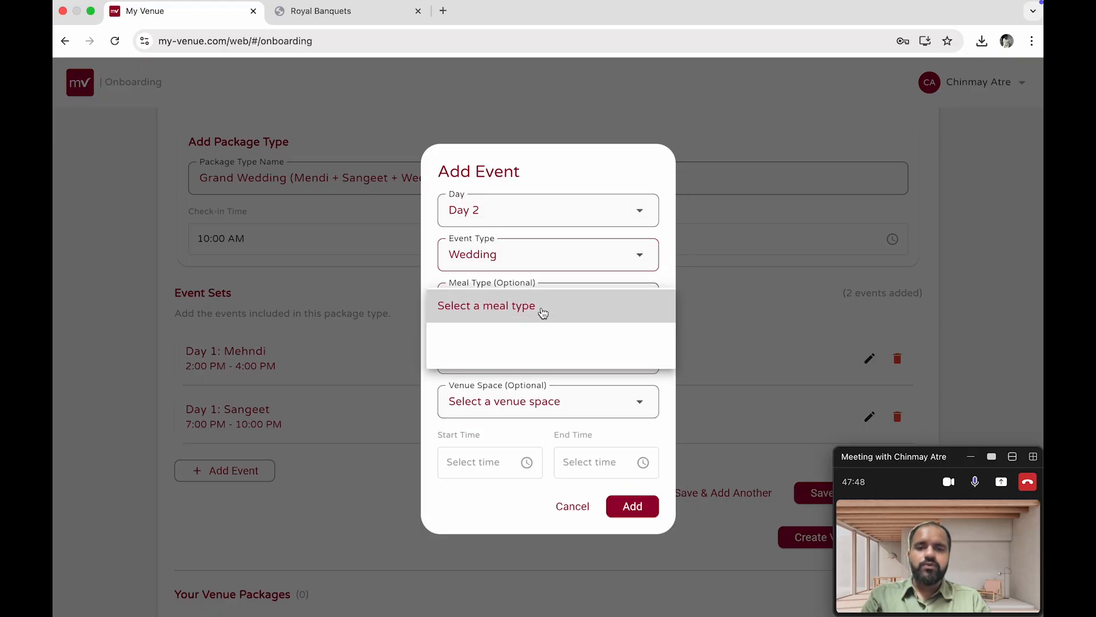
left_click(533, 384)
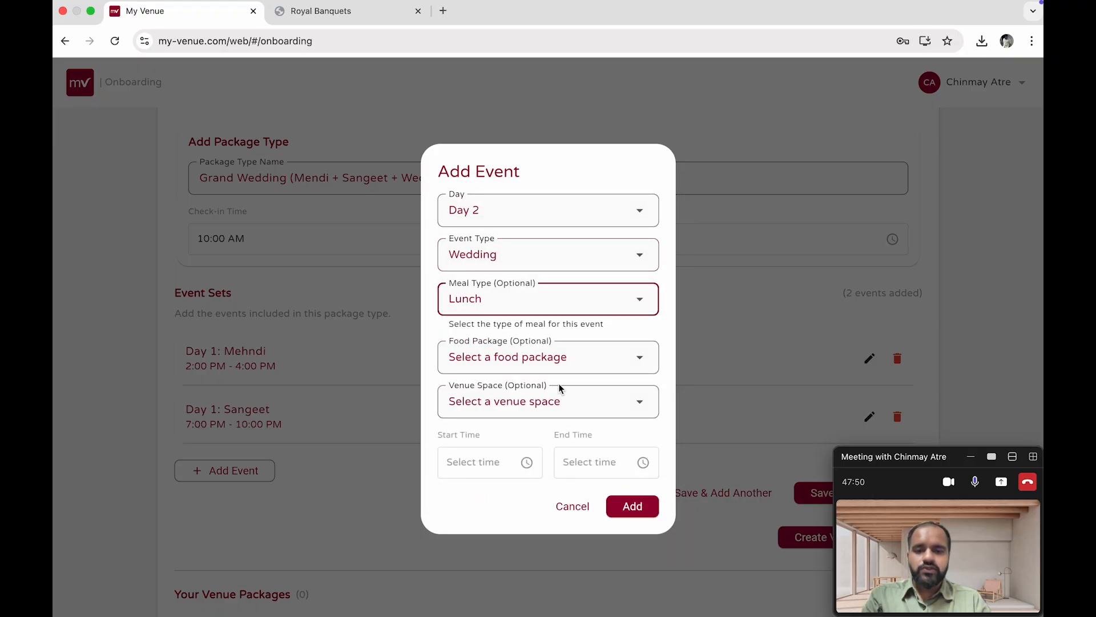
Choose the Platinum Package (₹3200/person) food package and Jasmine Lawn (Outdoor) (800) venue space for the Wedding event
left_click(557, 366)
left_click(557, 456)
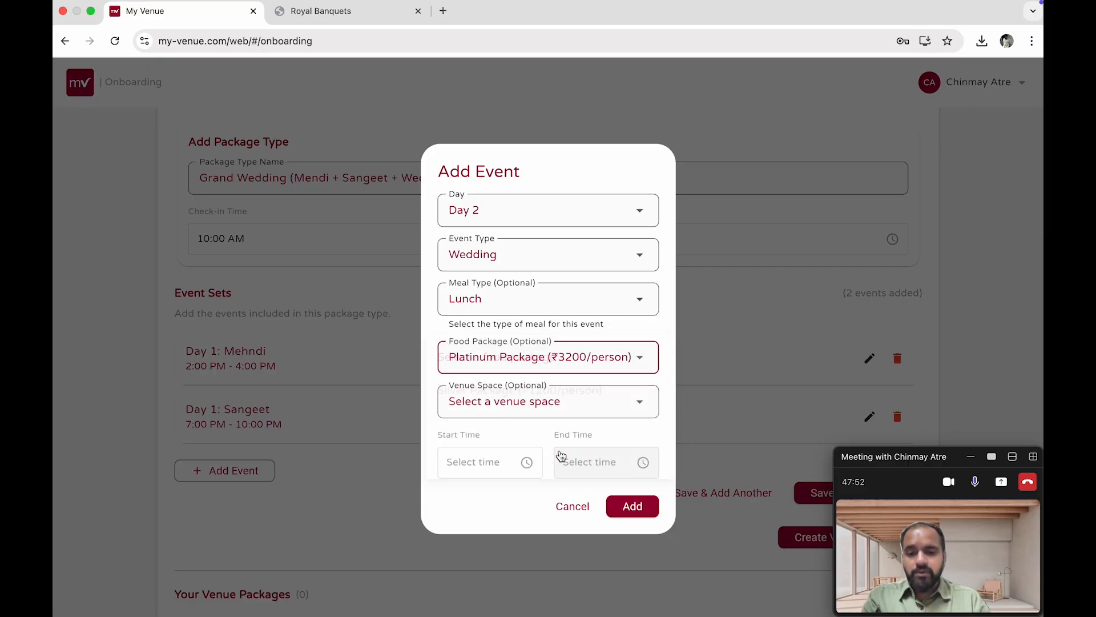
left_click(551, 404)
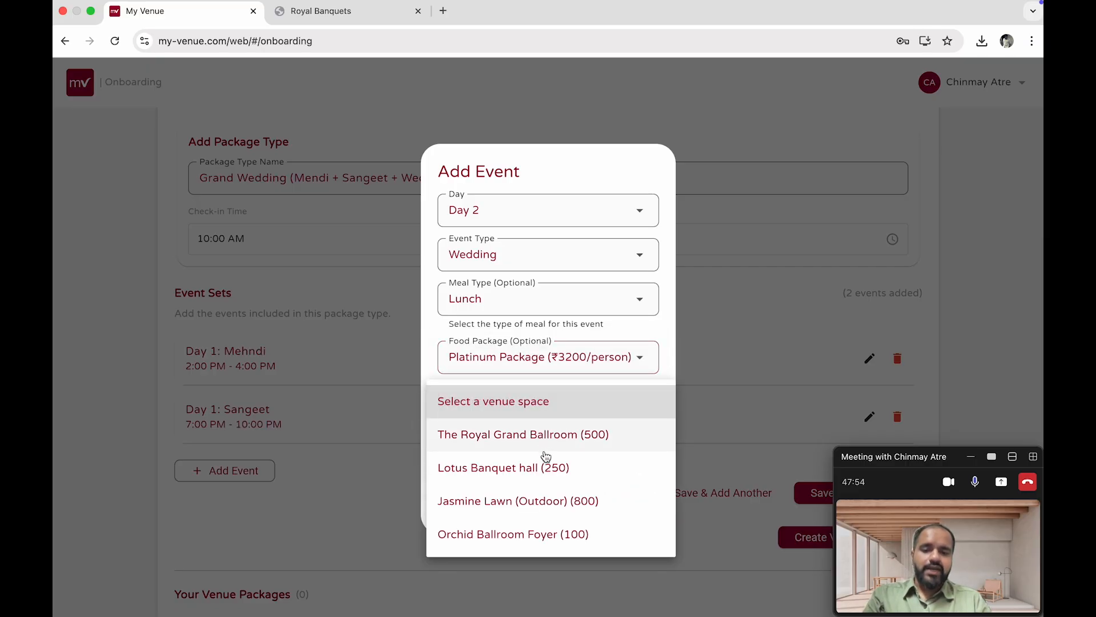
left_click(541, 511)
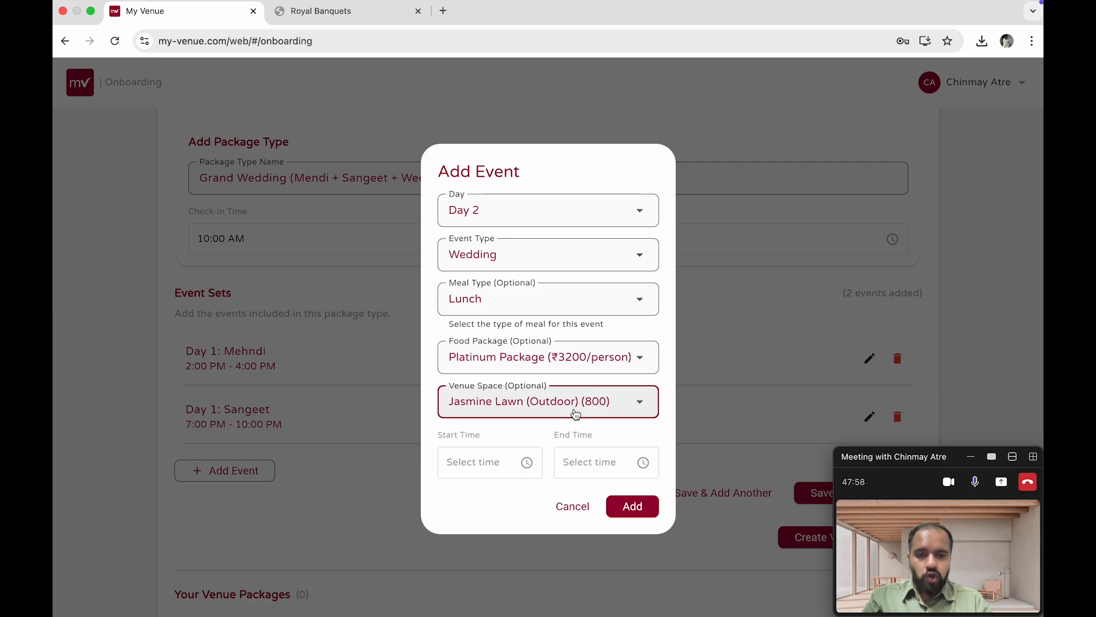
Set the Wedding event's time from 12:00 PM to 4:00 PM and add the event
left_click(468, 470)
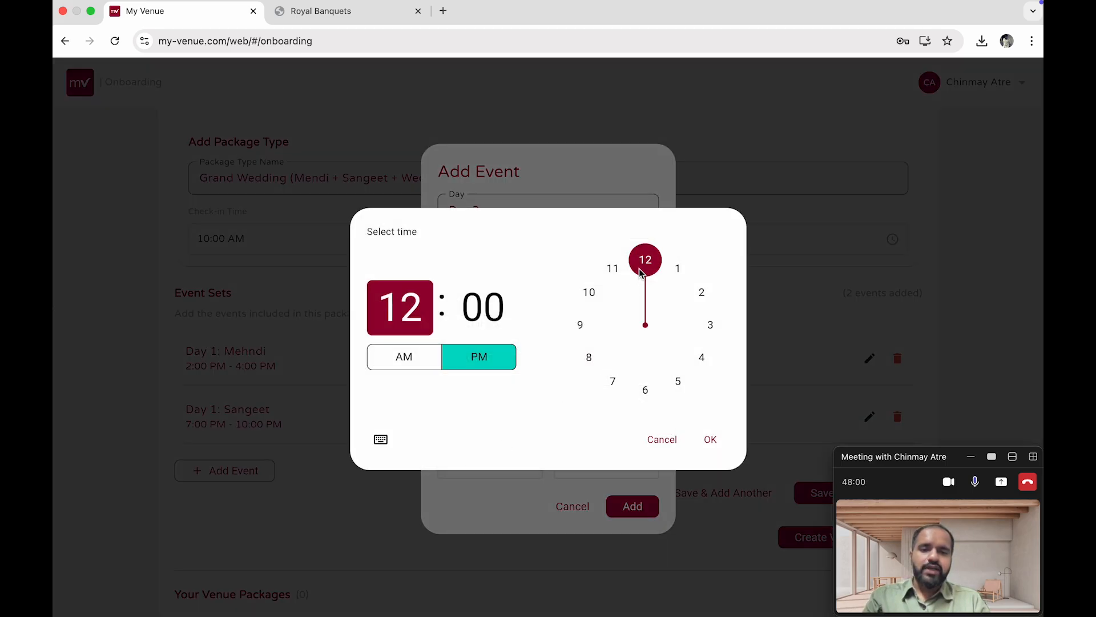
left_click(646, 260)
left_click(710, 439)
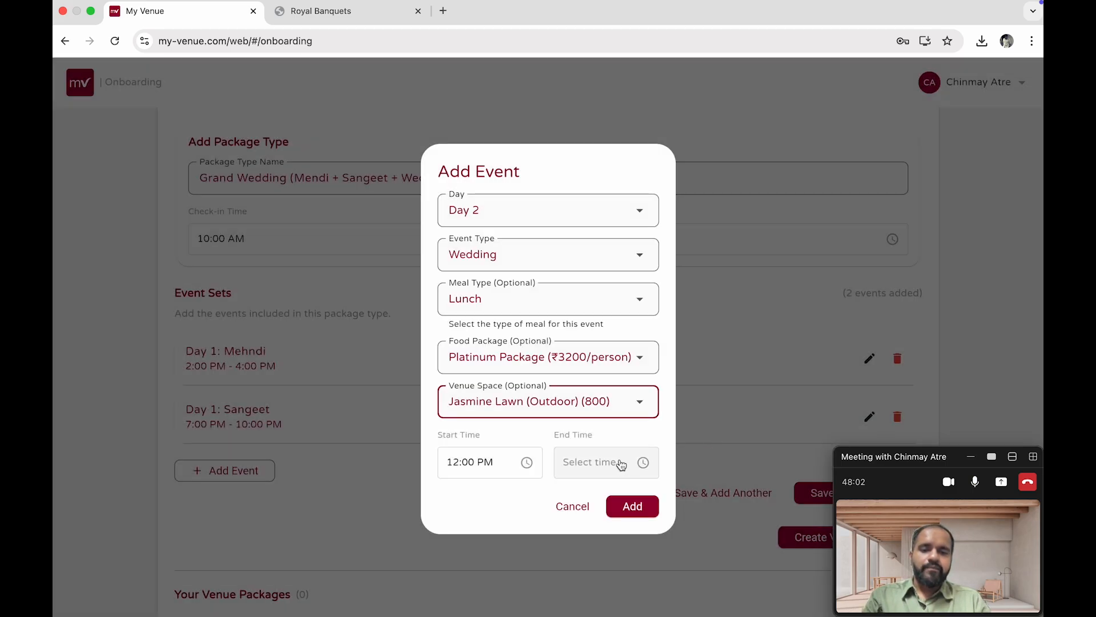
left_click(598, 471)
left_click(704, 357)
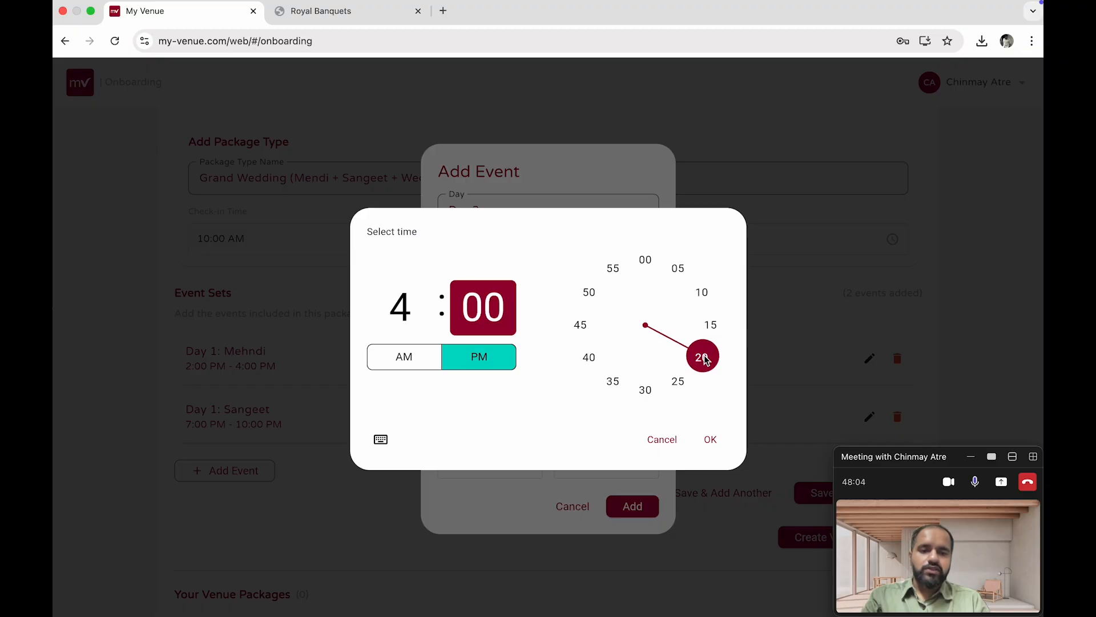
left_click(710, 439)
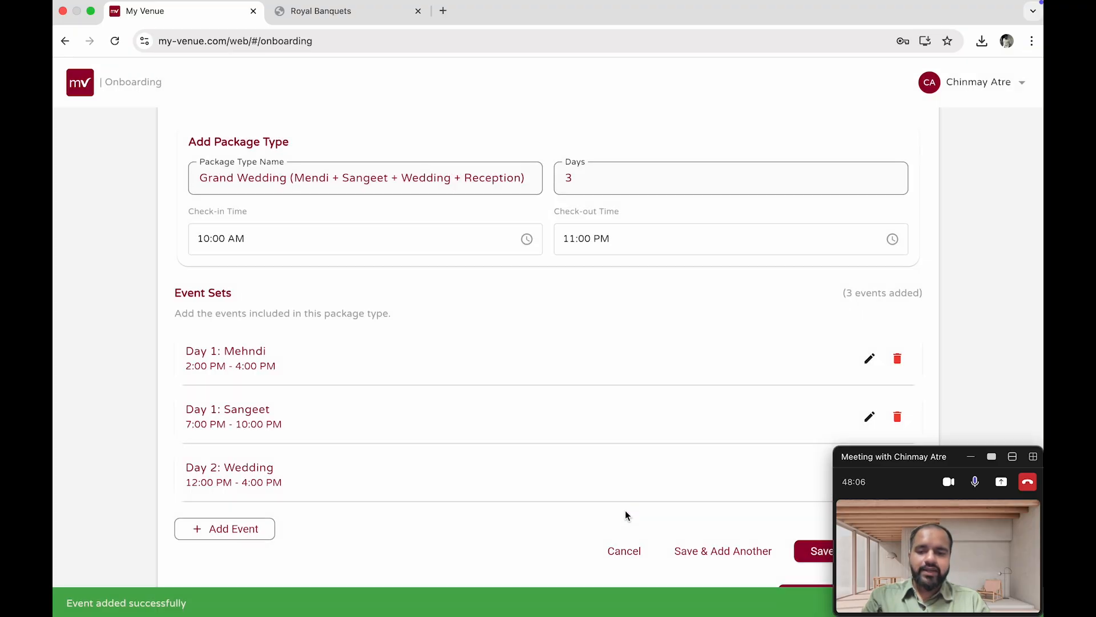
Start adding a Day 3 event with event type Reception and meal type Dinner
left_click(251, 528)
left_click(548, 224)
left_click(549, 277)
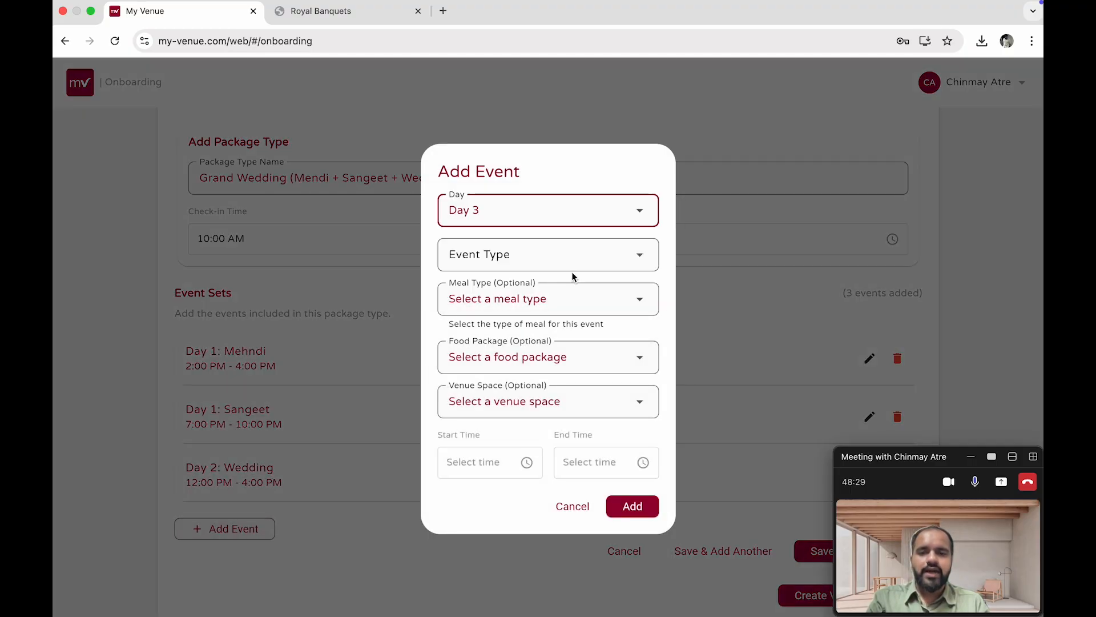
left_click(572, 263)
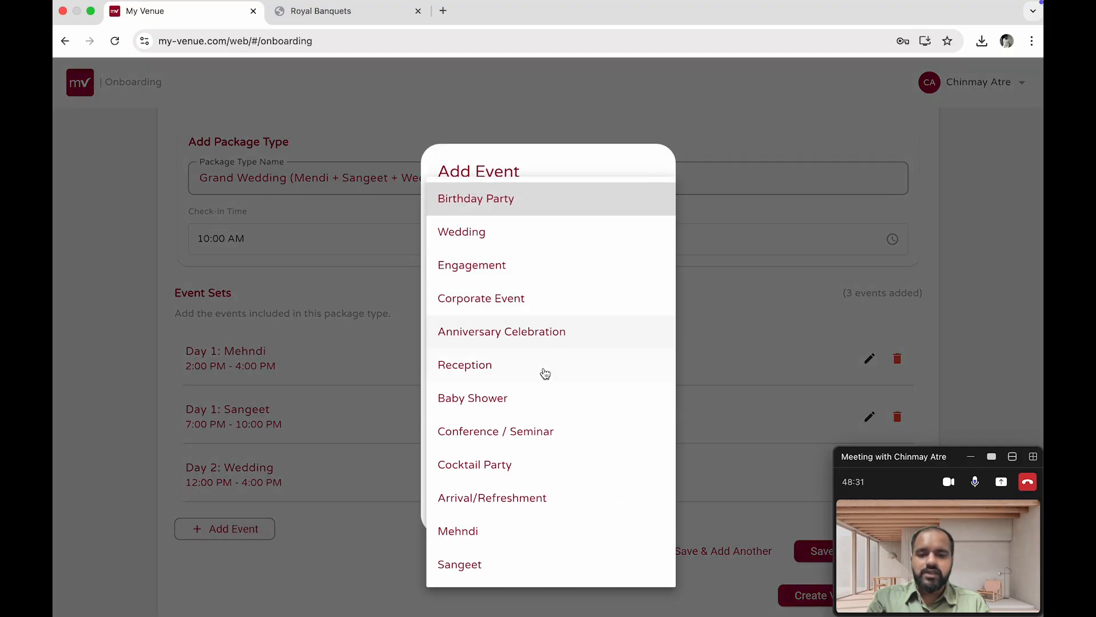
left_click(504, 369)
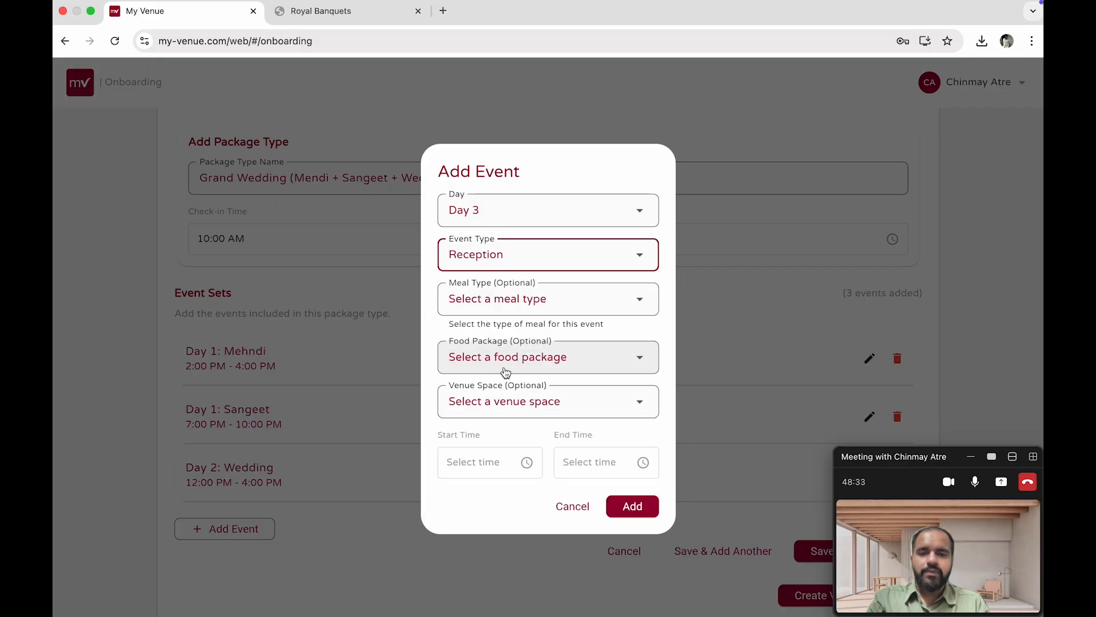
left_click(502, 350)
left_click(500, 353)
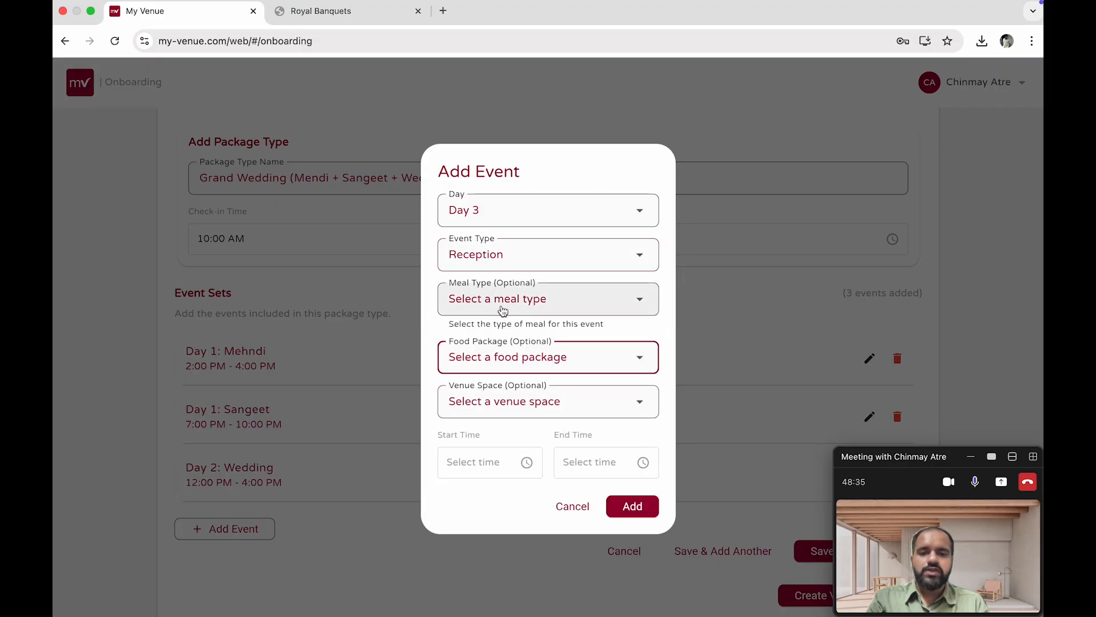
left_click(502, 308)
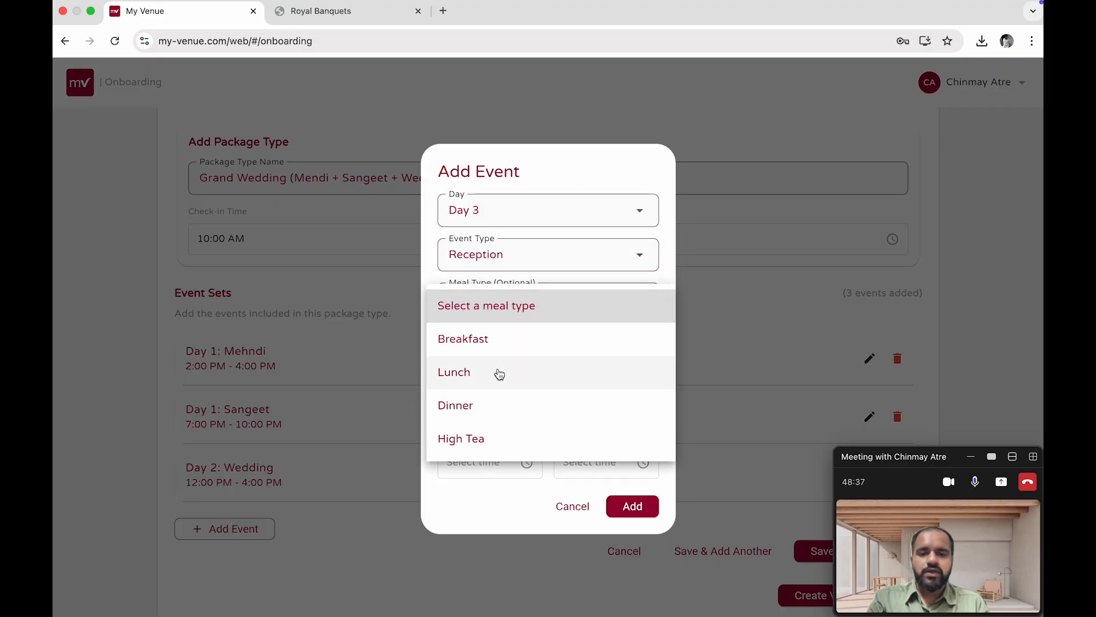
left_click(501, 398)
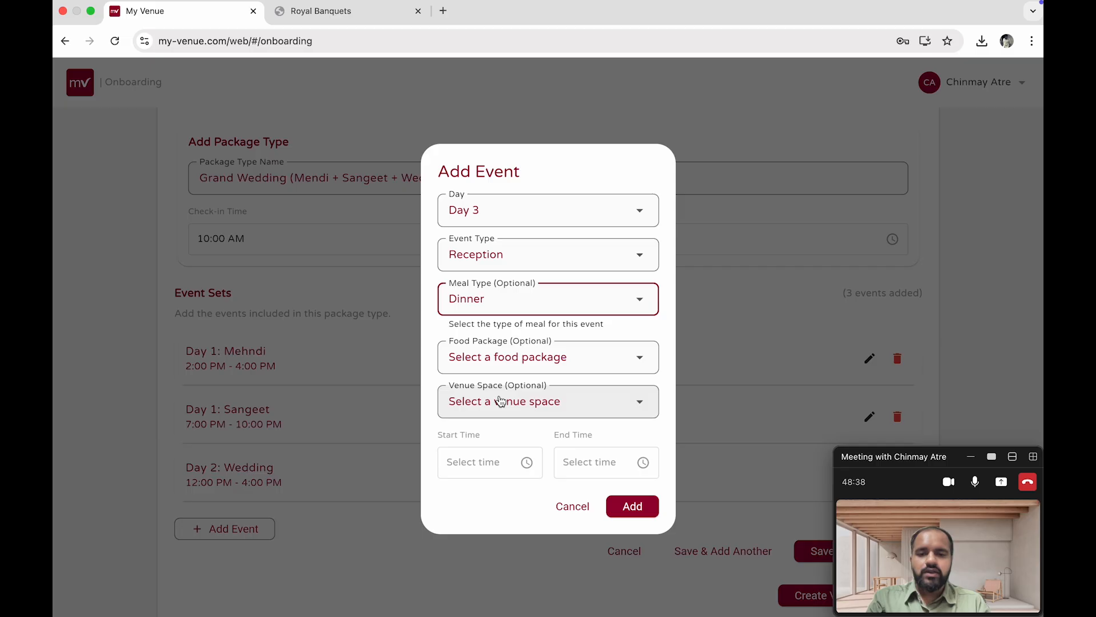
Choose the Platinum Package (₹3200/person) food package and Orchid Ballroom Foyer (100) venue space for the Reception event
left_click(575, 364)
left_click(550, 455)
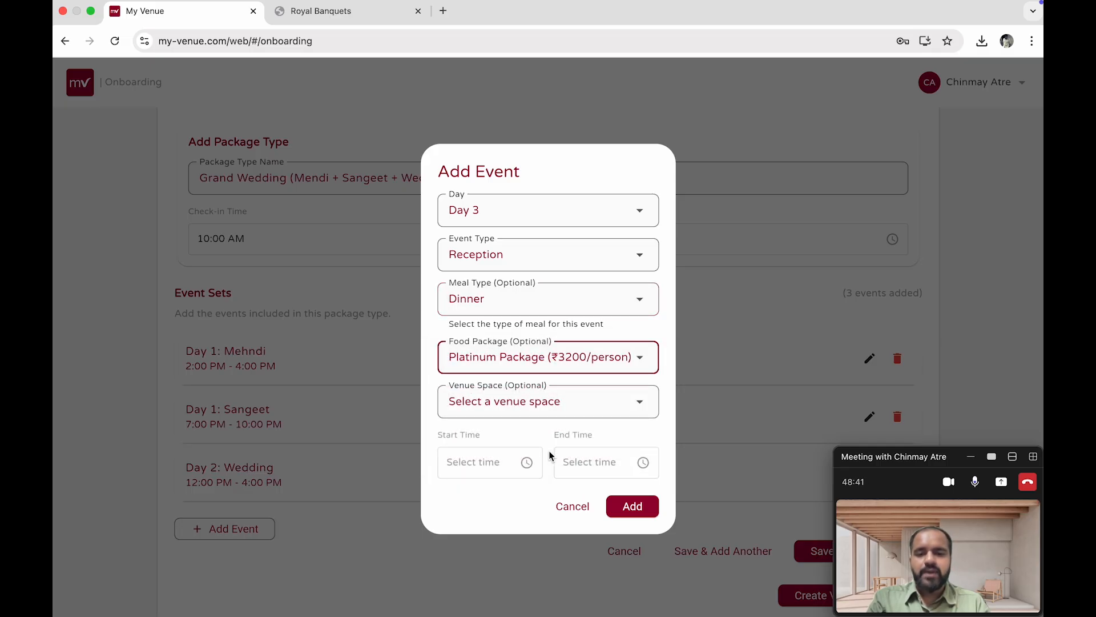
left_click(584, 409)
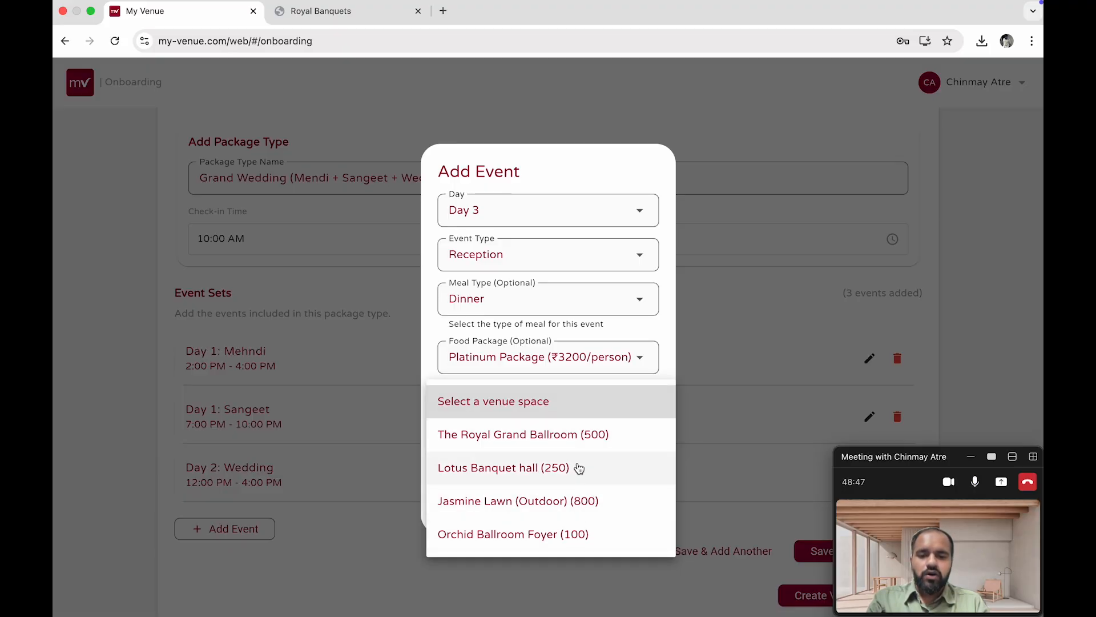
left_click(580, 528)
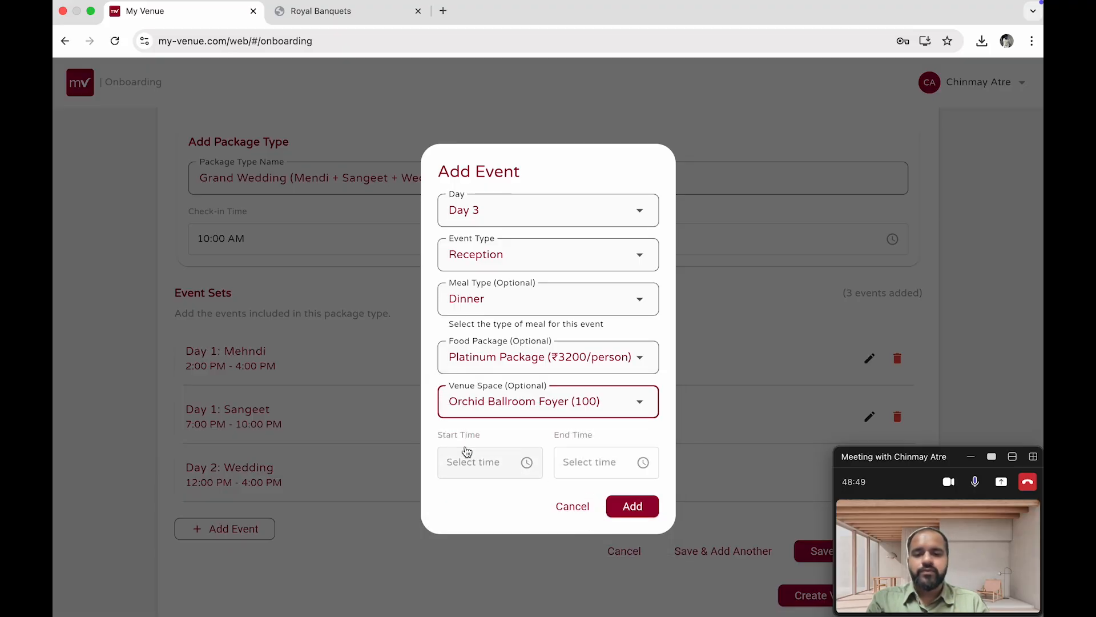
Set the Reception event's start time to 7:00 PM
left_click(466, 454)
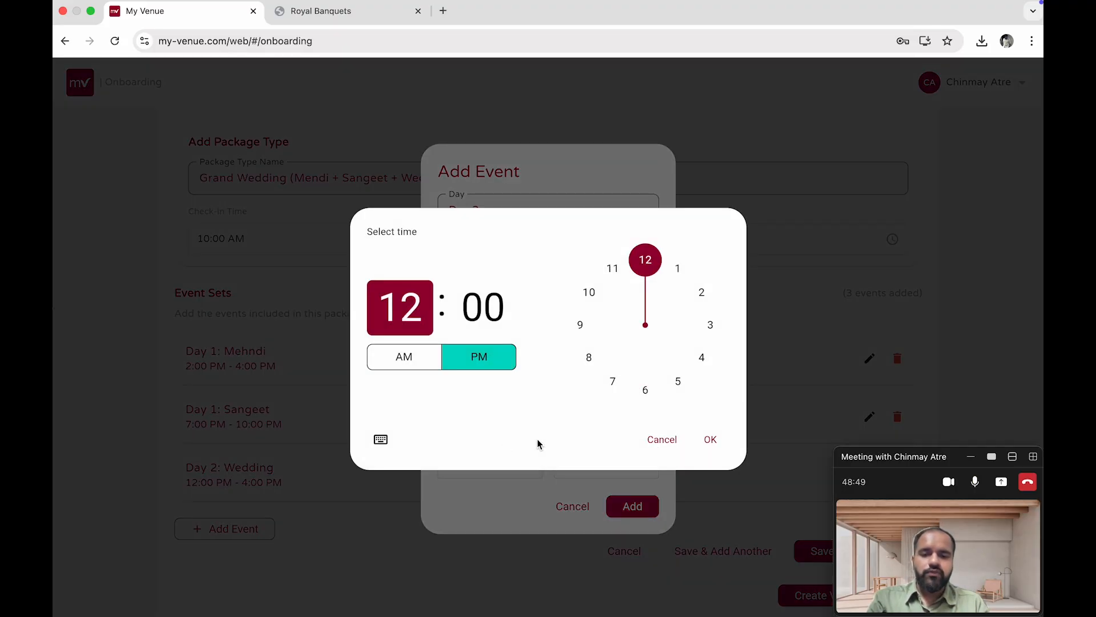
left_click(604, 384)
left_click(711, 438)
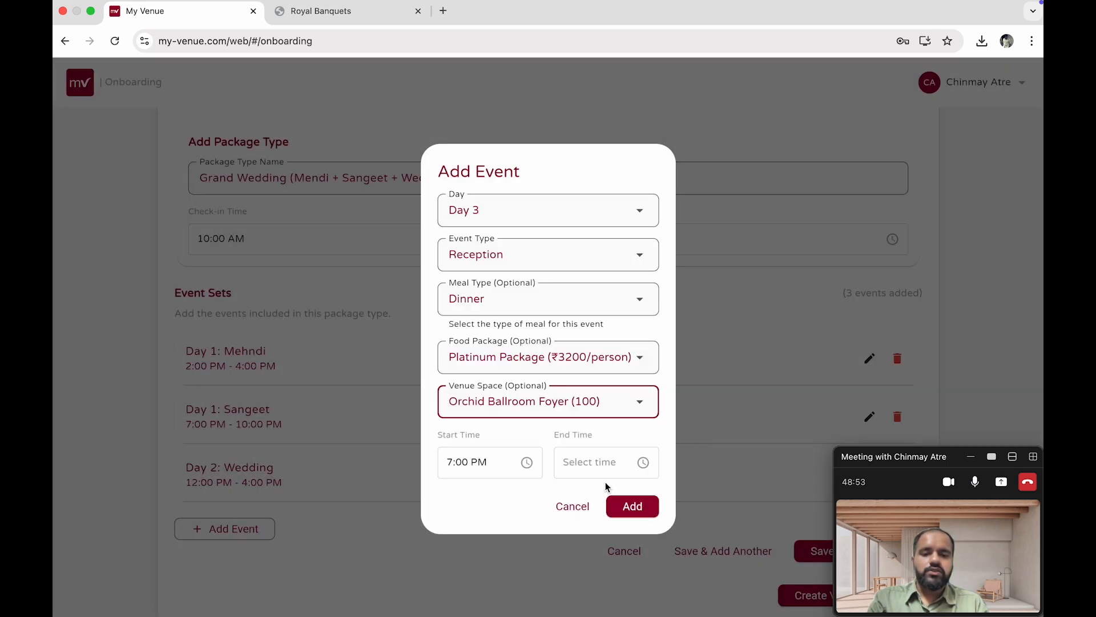
Set the Reception event's end time to 11:00 PM and add the event
left_click(604, 461)
left_click(616, 287)
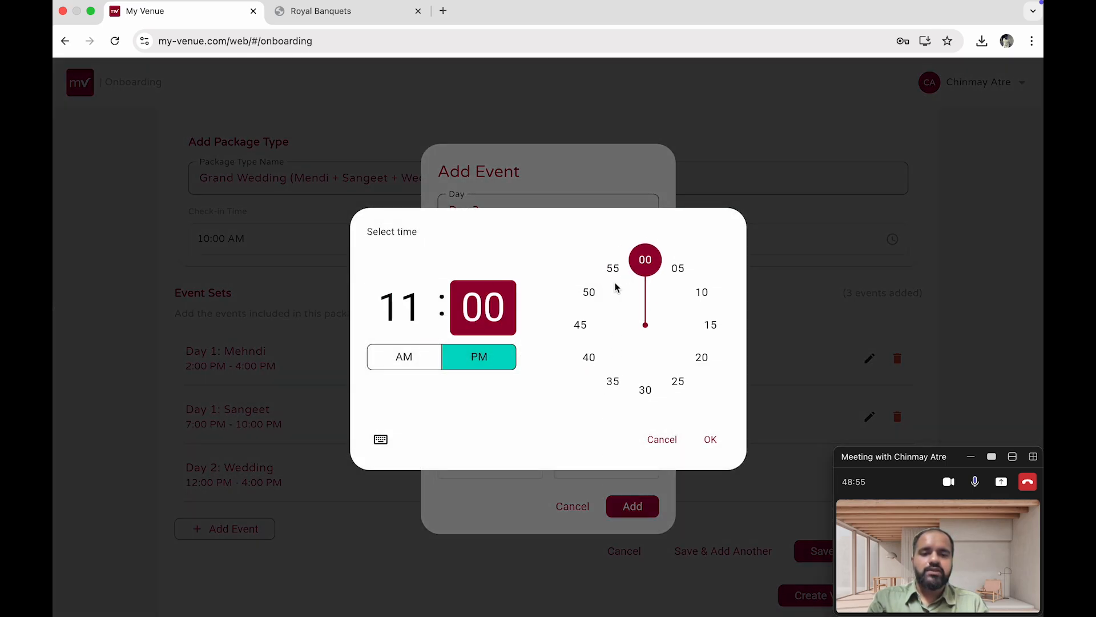
left_click(711, 440)
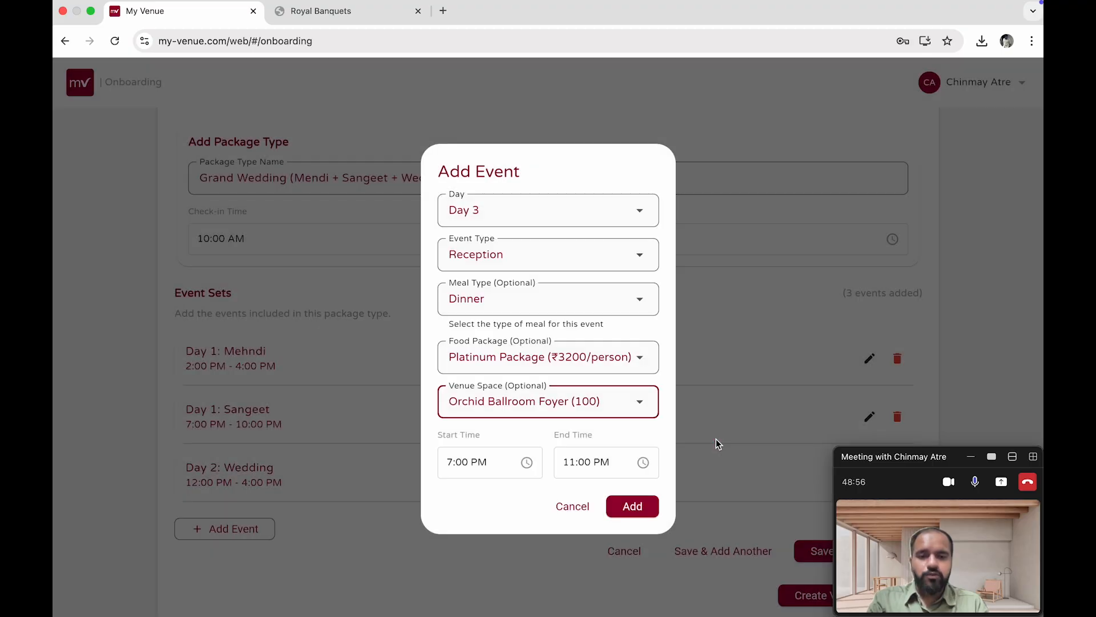
left_click(633, 507)
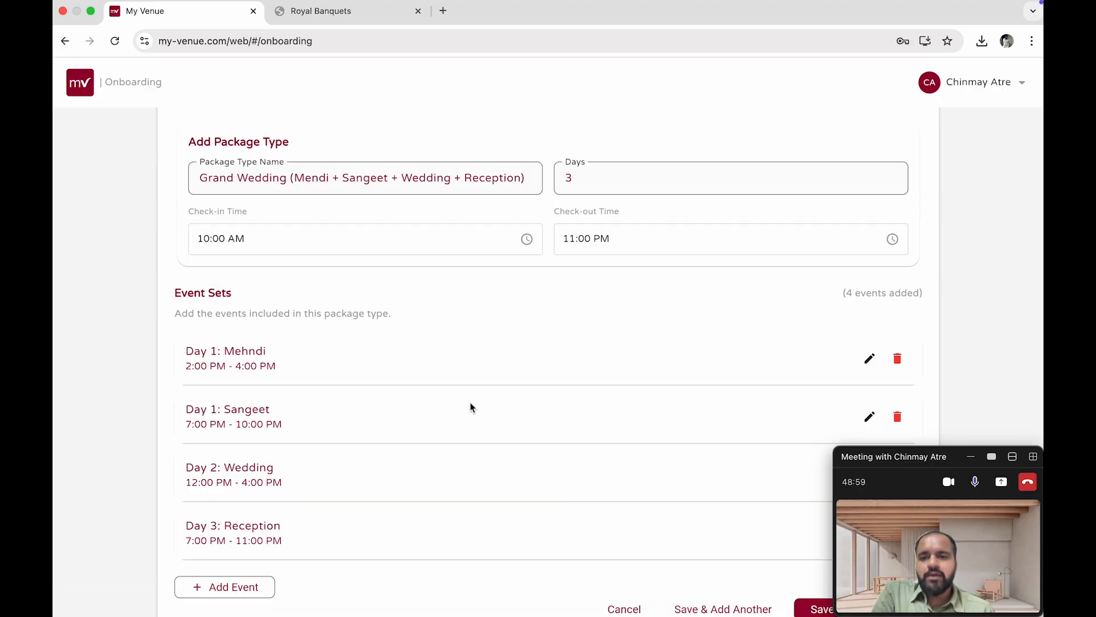
scroll(313, 277, "up", 5)
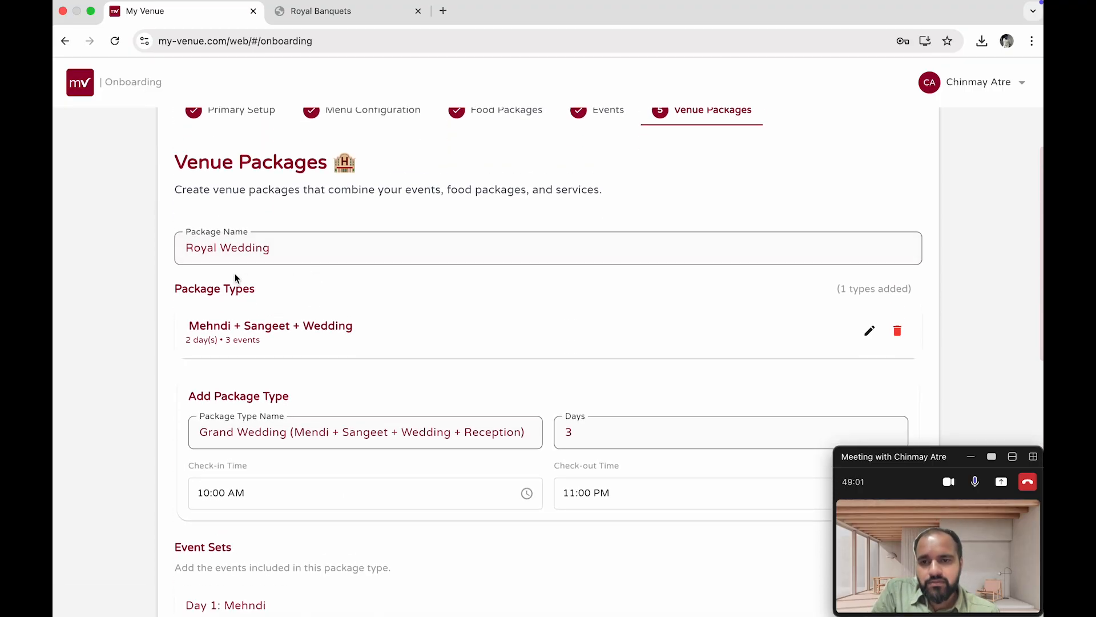
scroll(207, 262, "down", 3)
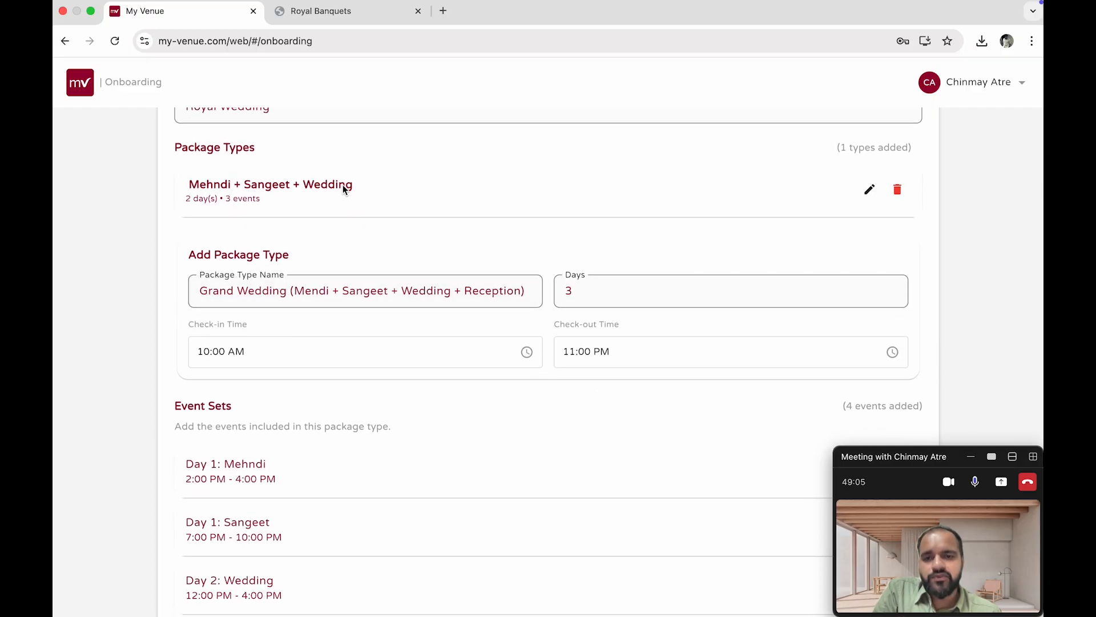
scroll(284, 335, "down", 1)
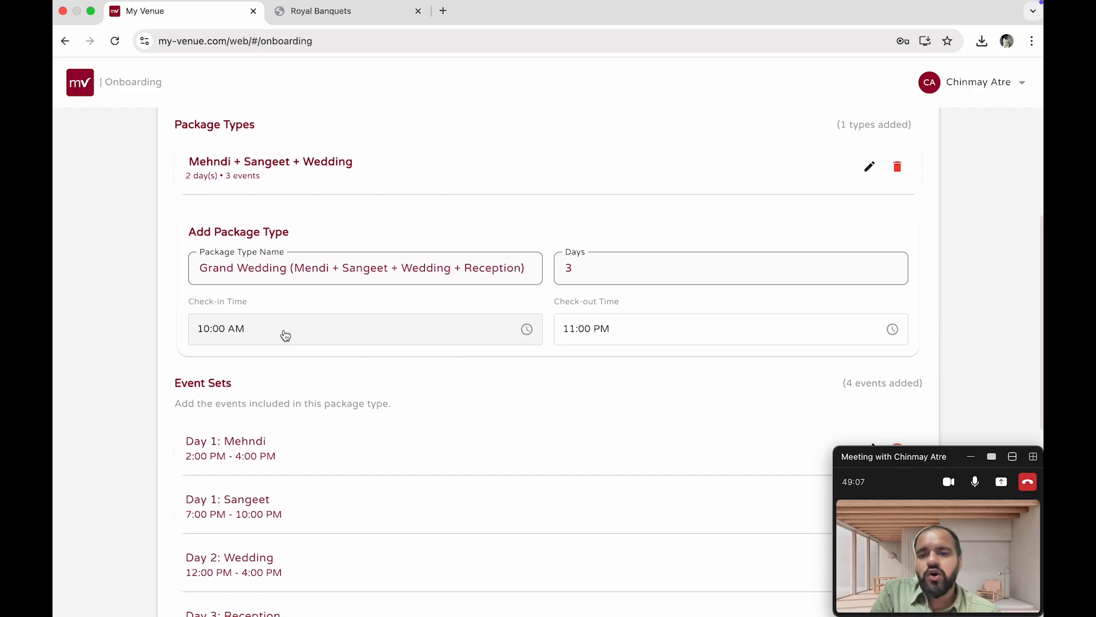
Save the Grand Wedding (Mendi + Sangeet + Wedding + Reception) package type
scroll(247, 290, "down", 1)
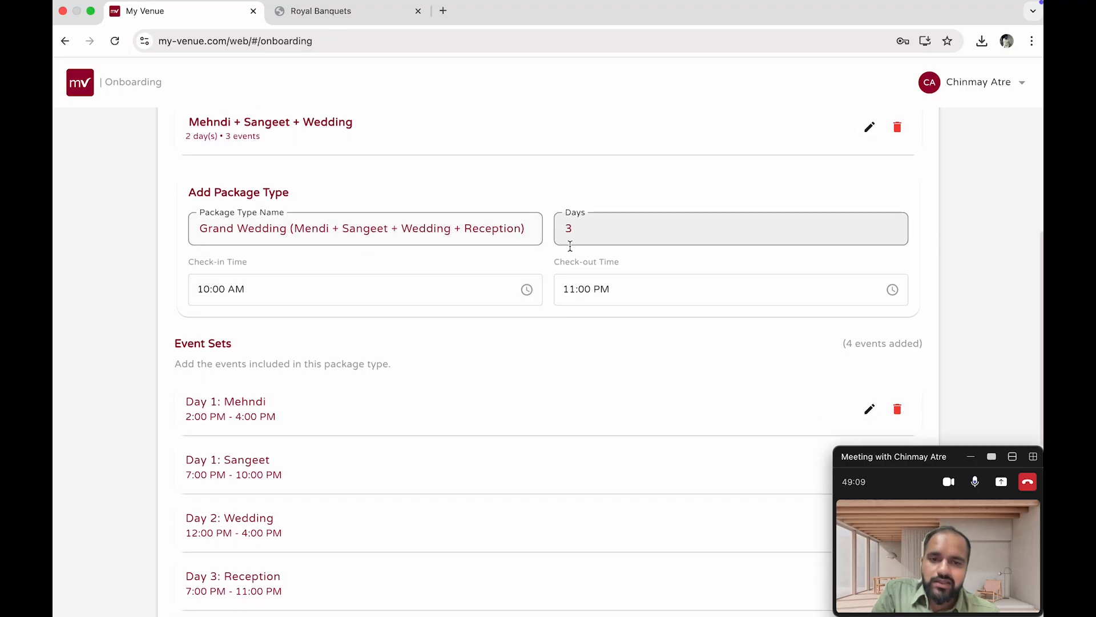
scroll(220, 389, "down", 3)
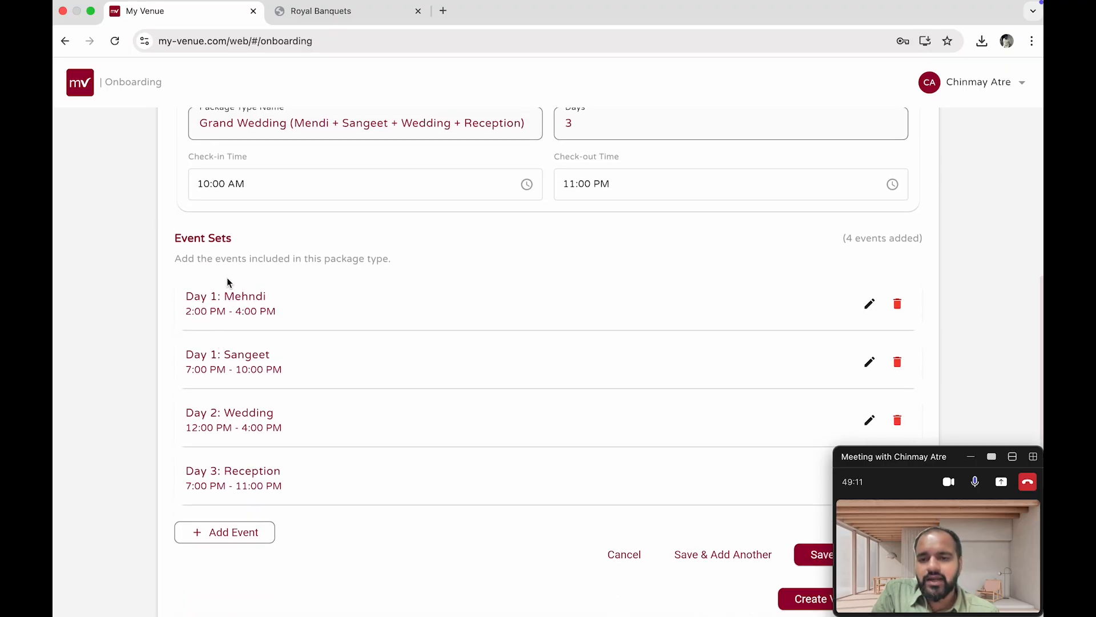
scroll(713, 410, "down", 5)
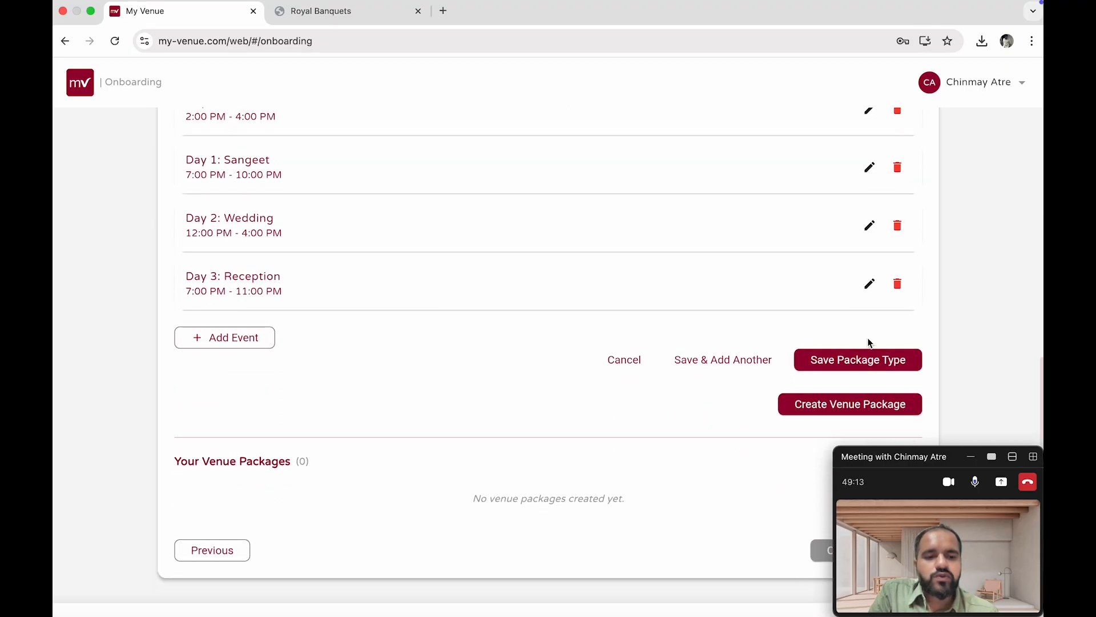
left_click(890, 363)
scroll(495, 243, "up", 4)
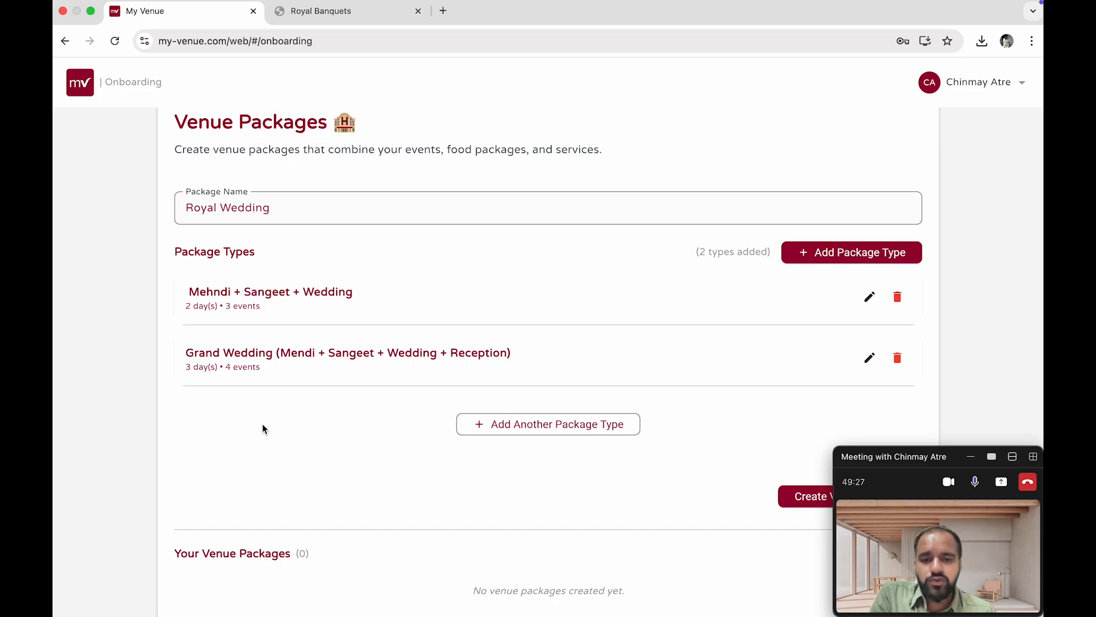
Create the Royal Wedding venue package with its two package types
scroll(349, 436, "down", 2)
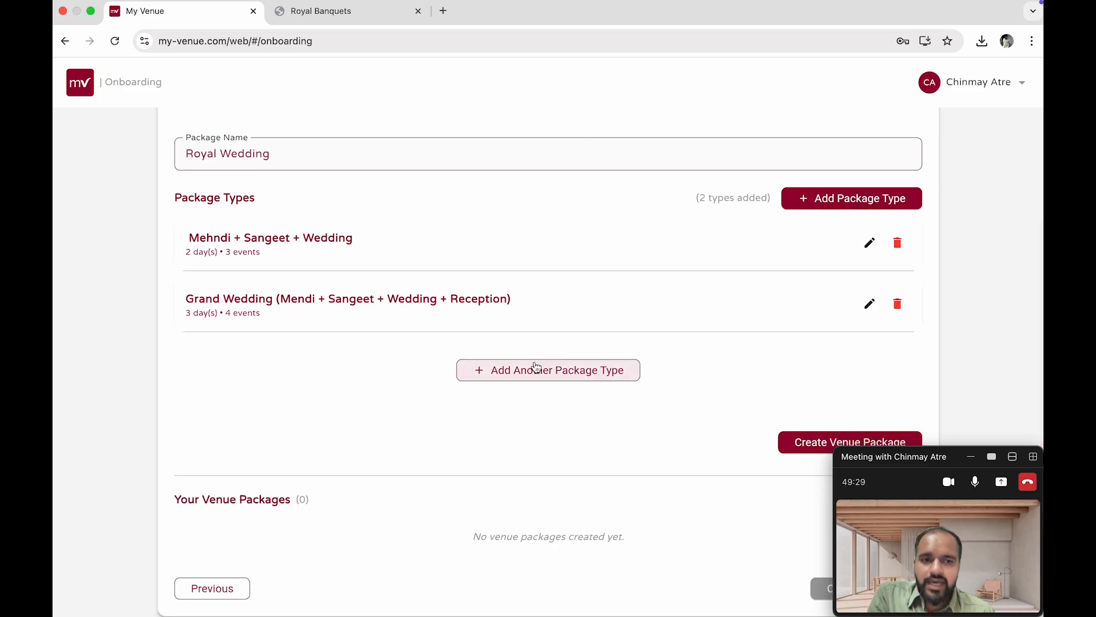
scroll(534, 367, "down", 1)
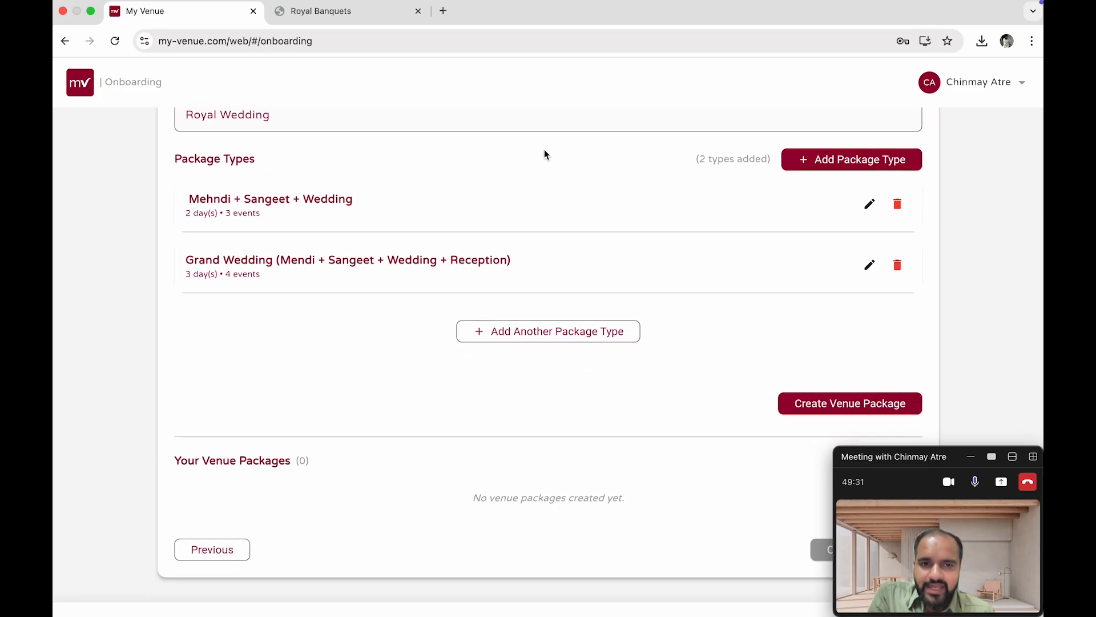
scroll(786, 403, "down", 1)
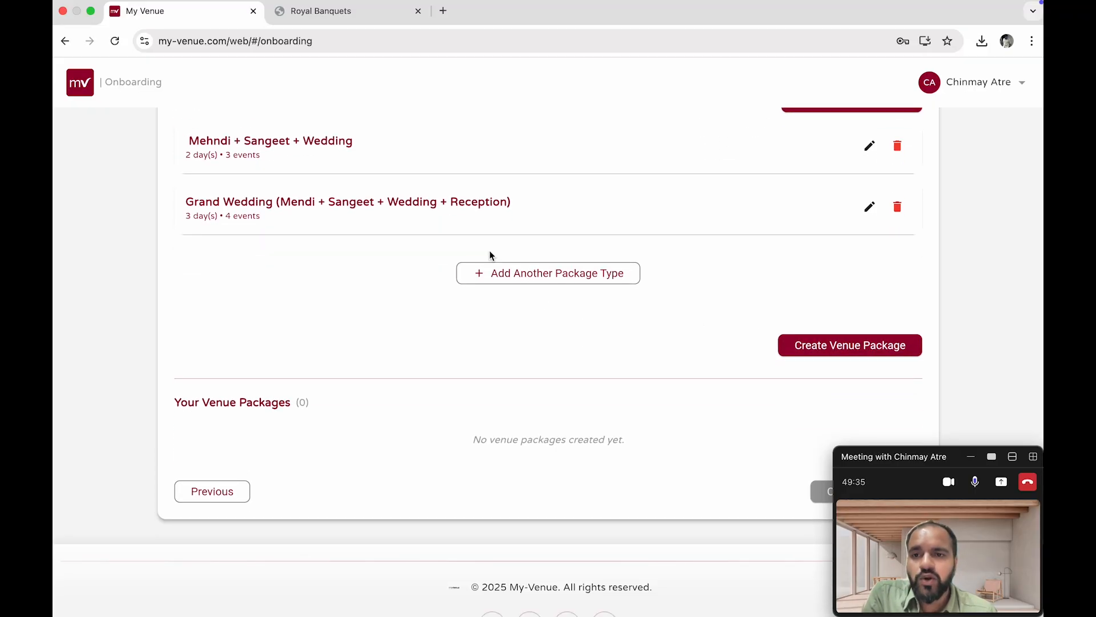
scroll(485, 252, "up", 1)
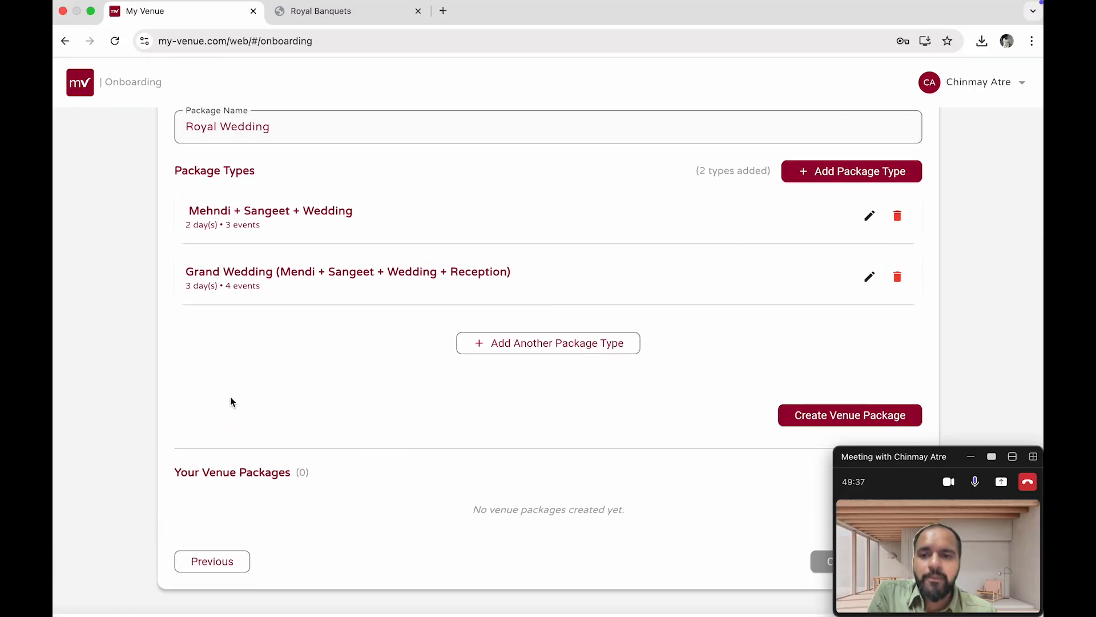
left_click(806, 406)
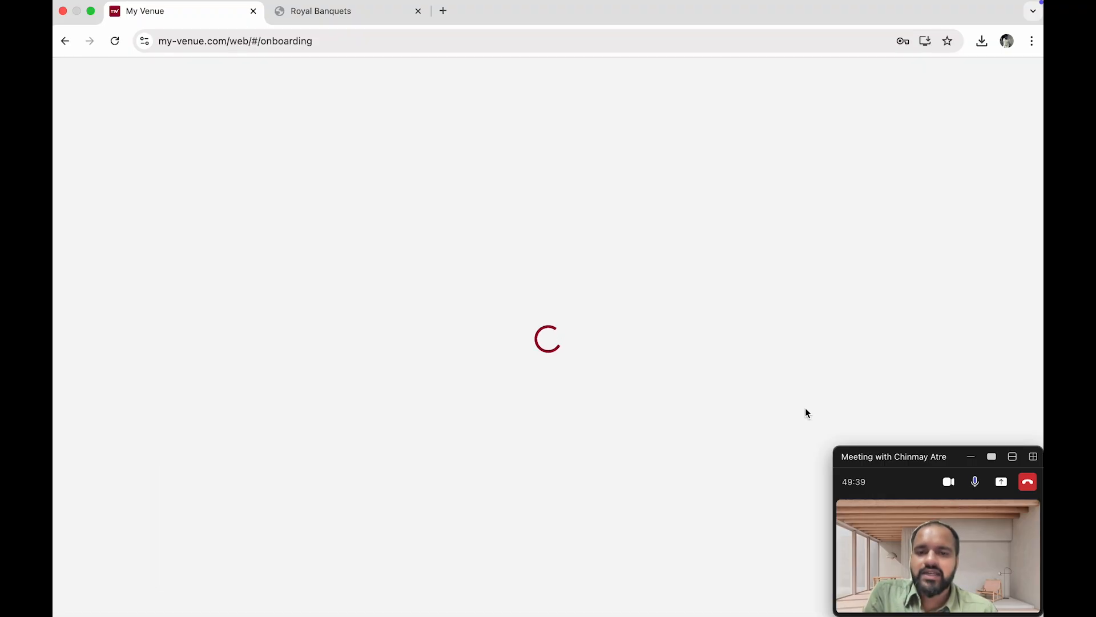
Review the Royal Wedding venue package and the events of each of its package types
scroll(382, 317, "down", 7)
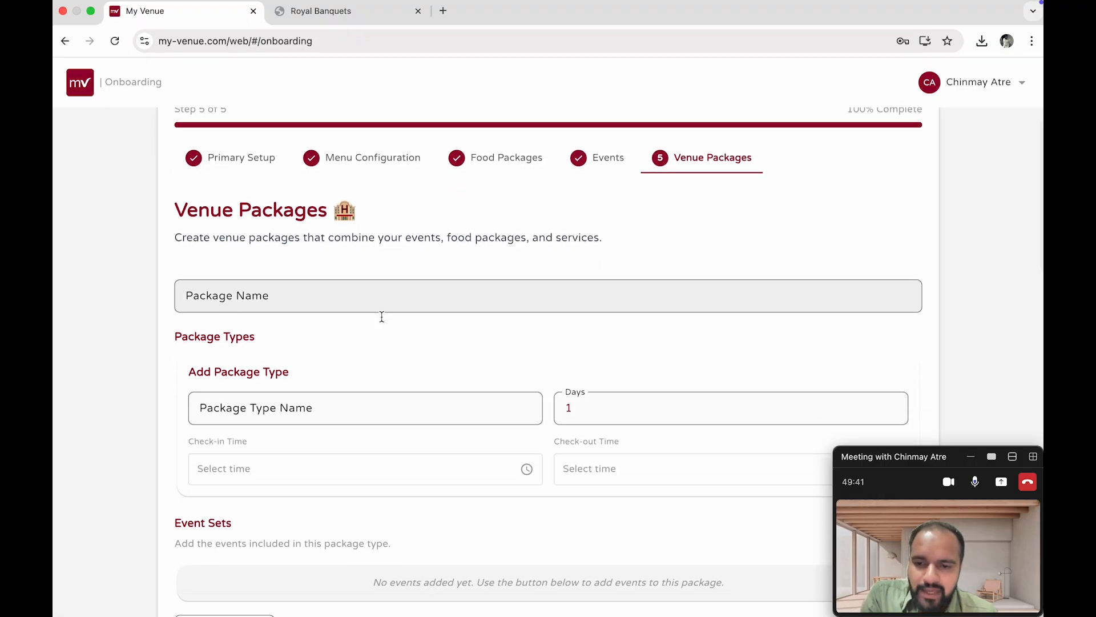
scroll(238, 354, "down", 1)
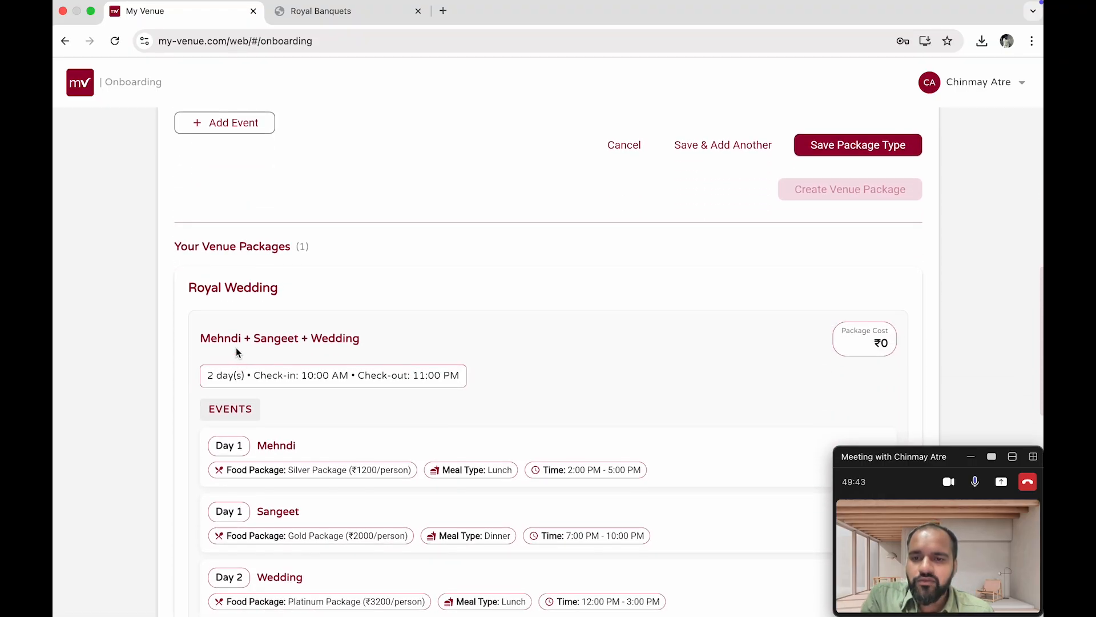
scroll(325, 323, "down", 1)
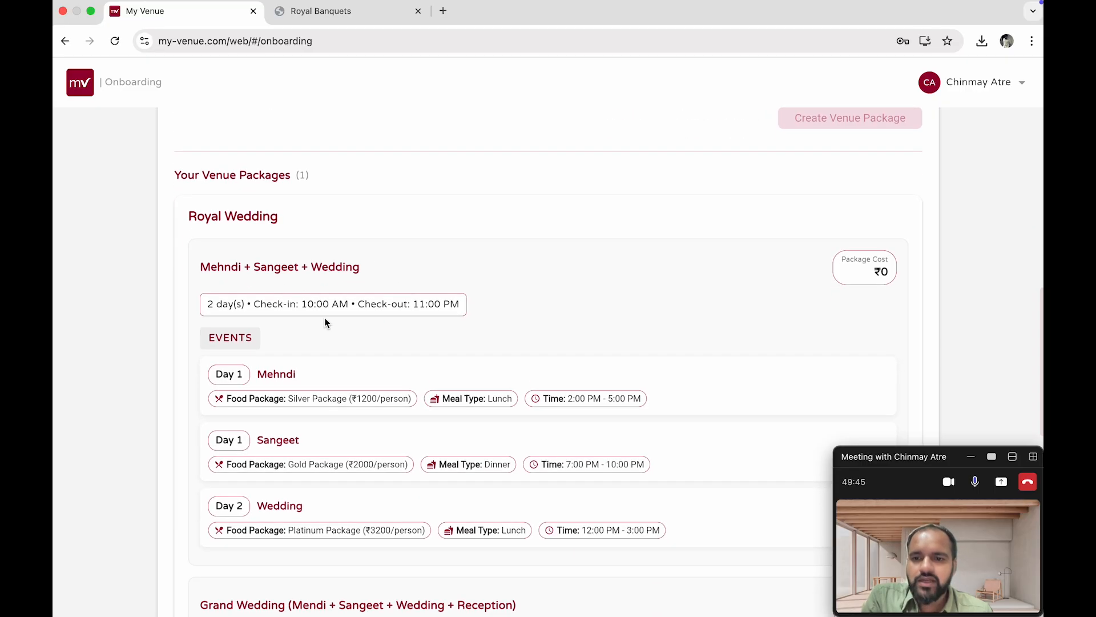
scroll(275, 442, "down", 6)
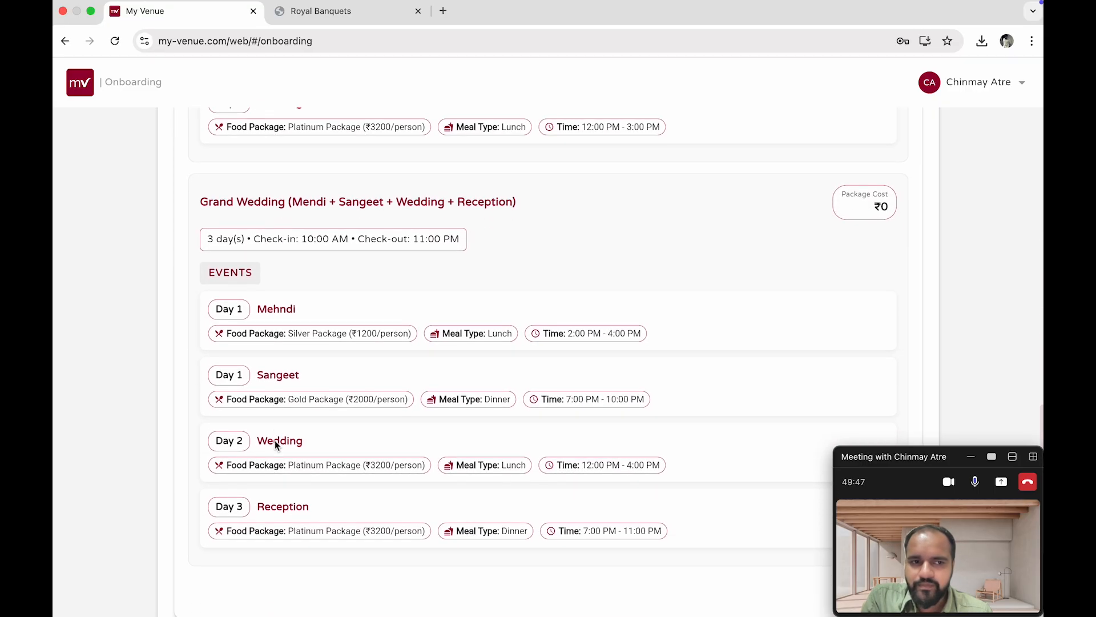
scroll(276, 440, "up", 1)
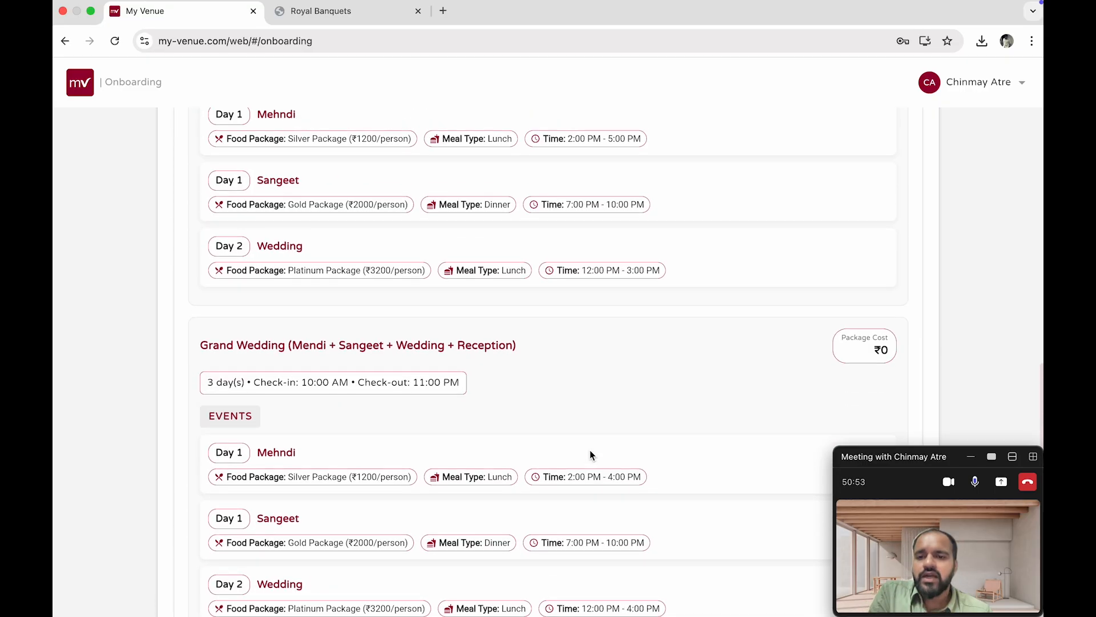
scroll(591, 450, "up", 8)
scroll(401, 506, "up", 3)
scroll(401, 507, "down", 5)
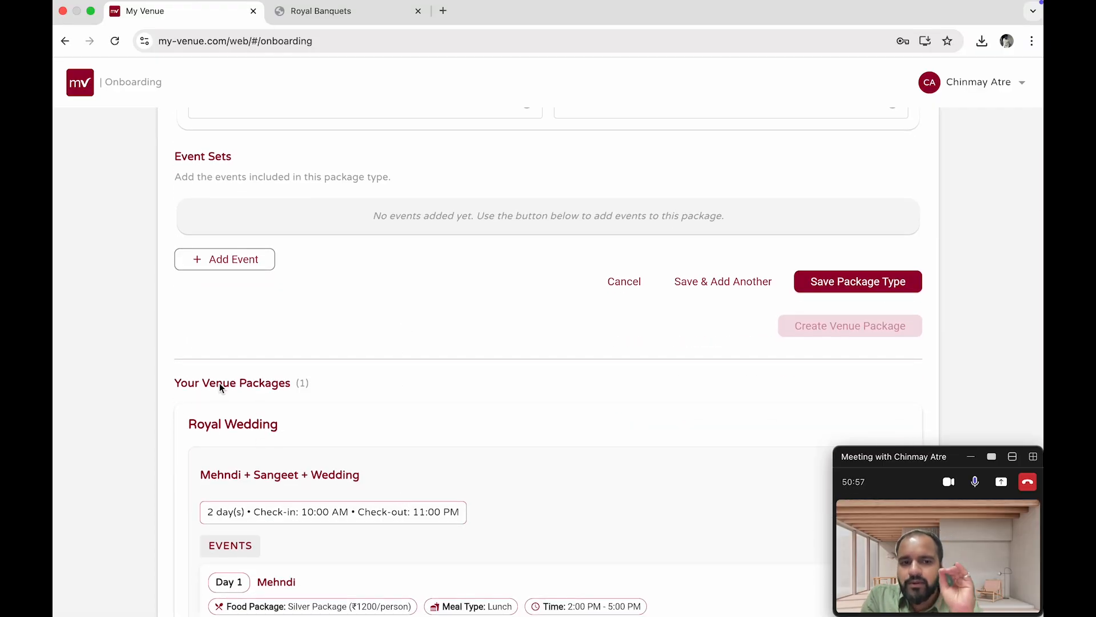
Name a new venue package Birthday Package
scroll(219, 382, "up", 6)
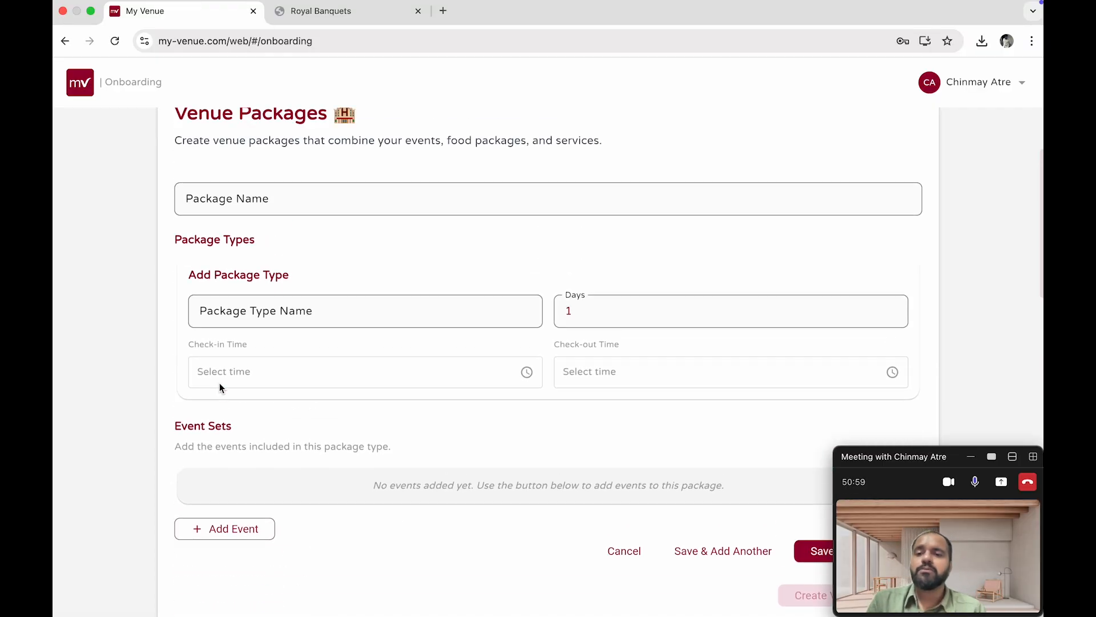
left_click(238, 289)
type("Birthd")
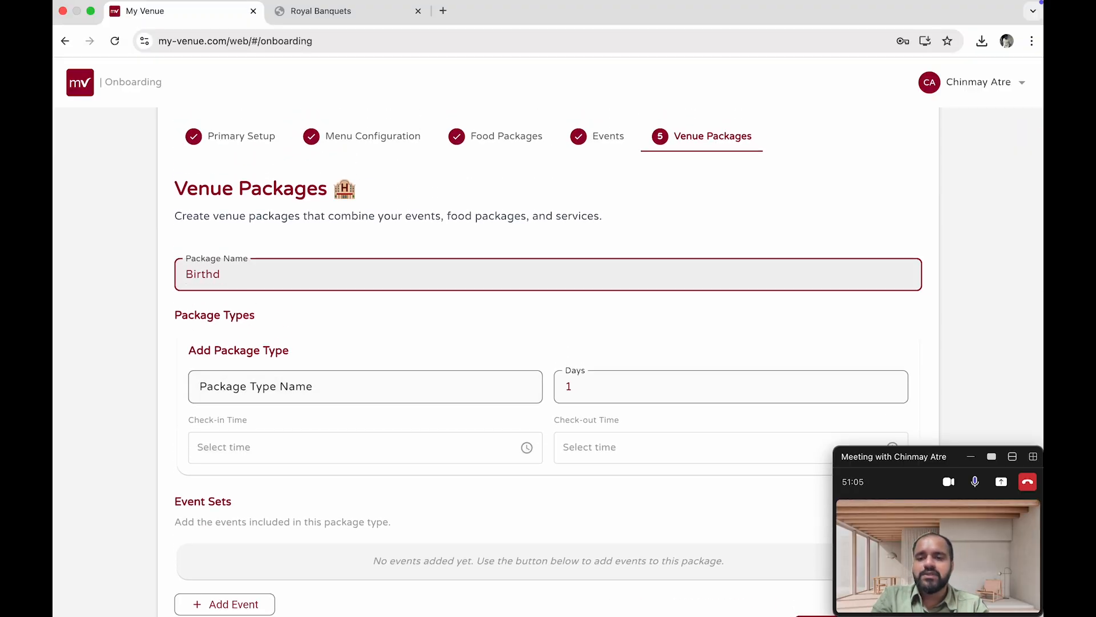
type("ay Package")
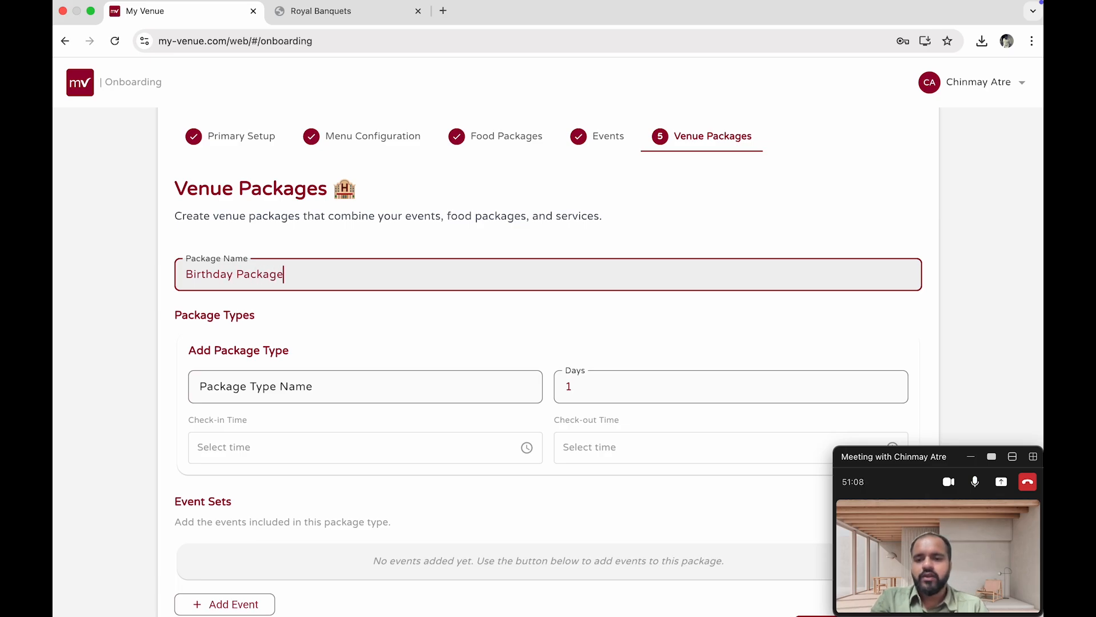
Name the new package type Standard Package
left_click(277, 376)
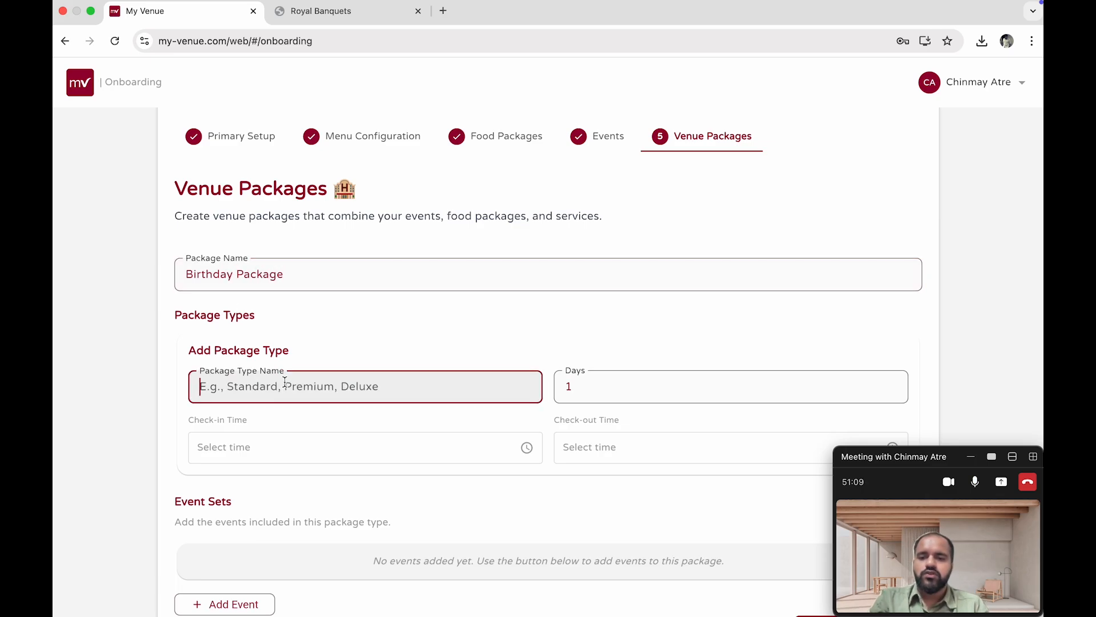
type("Standa")
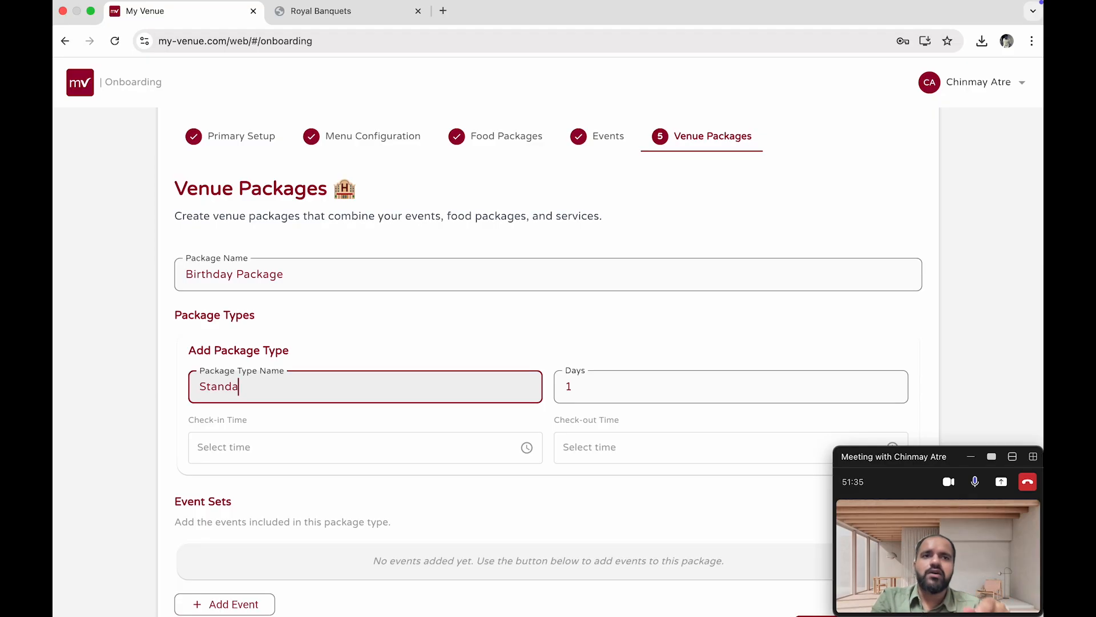
type("r")
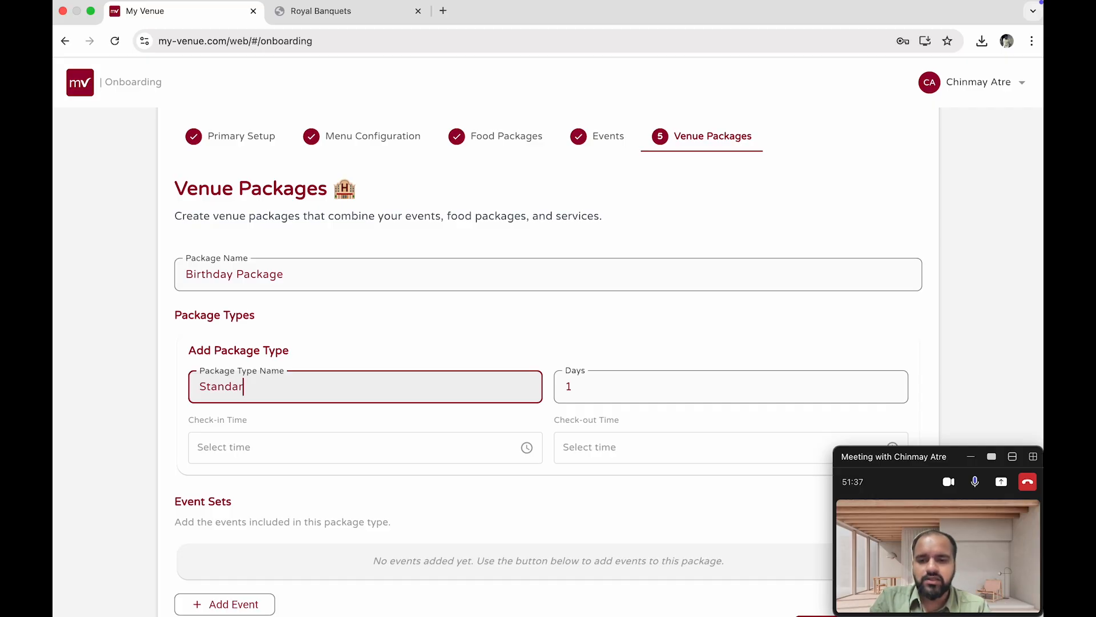
type("d Pac")
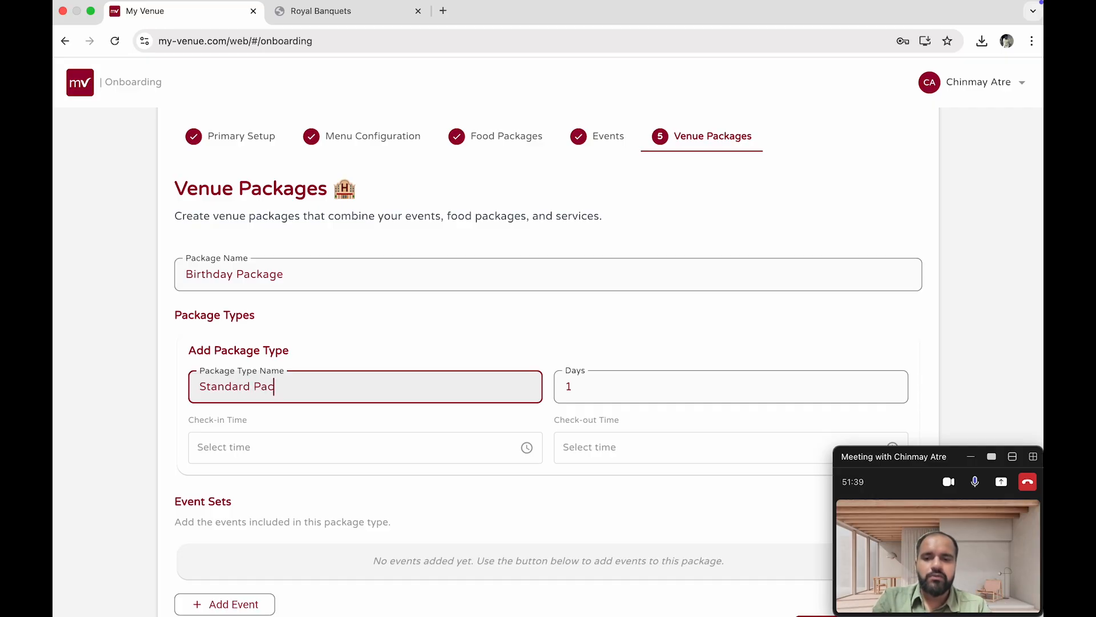
type("kage")
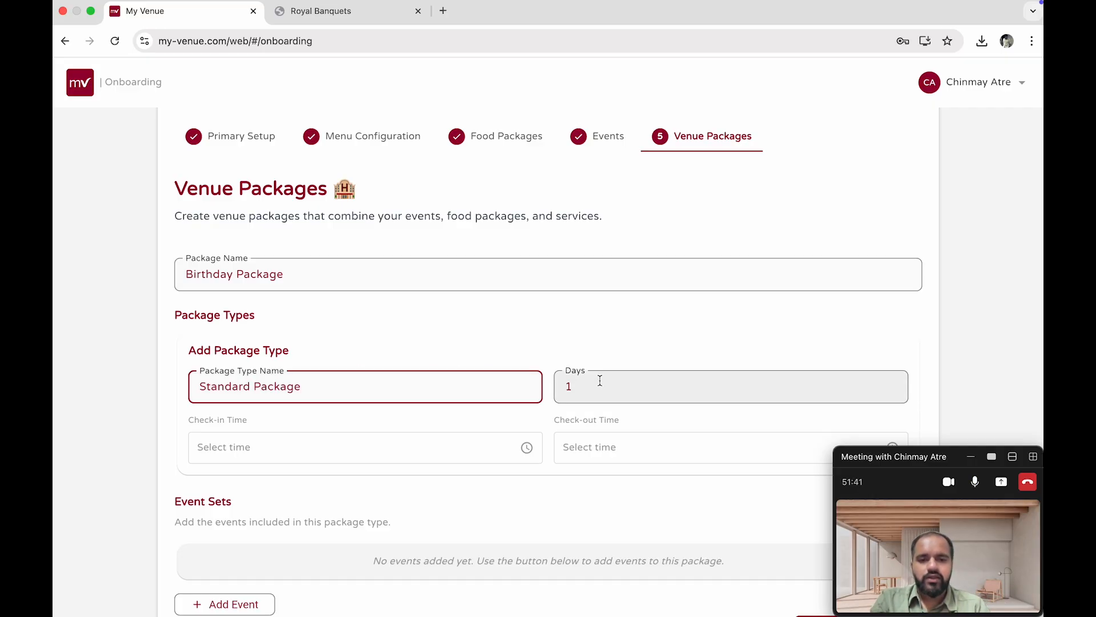
Set the Standard Package check-in time to 5:00 PM and check-out time to 11:00 PM
left_click(247, 455)
left_click(680, 380)
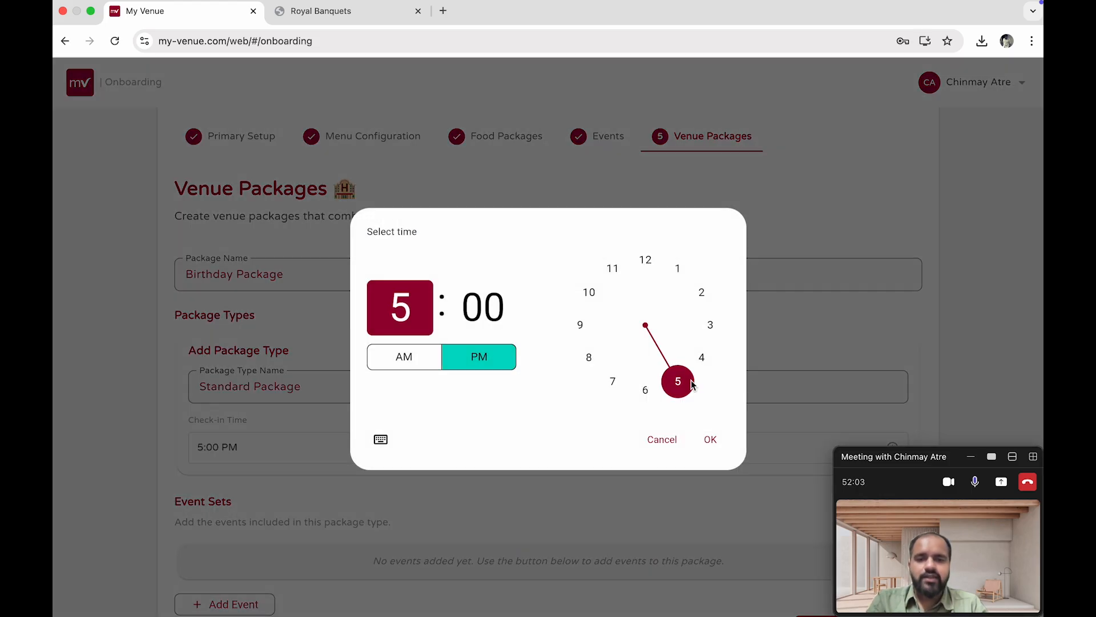
left_click(710, 439)
left_click(691, 461)
left_click(611, 272)
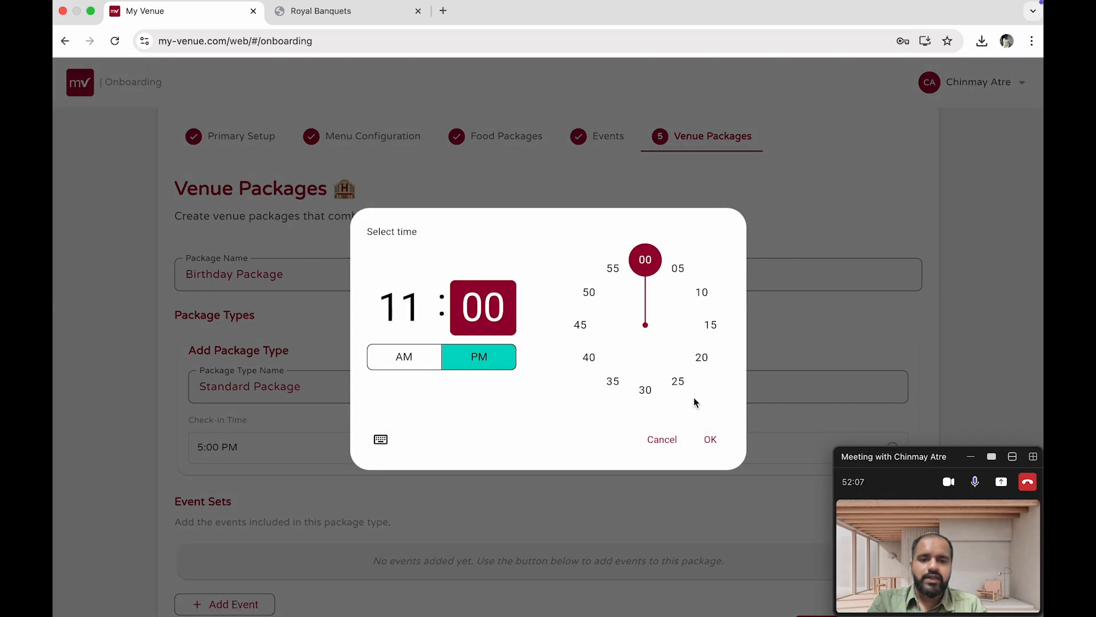
left_click(710, 439)
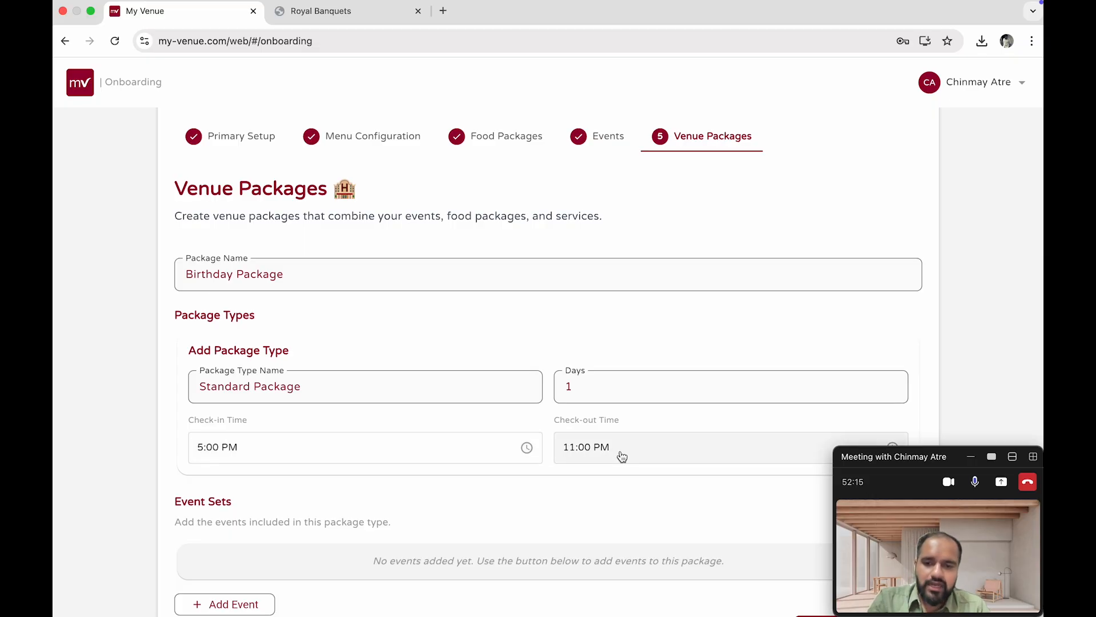
Start adding a Day 1 event with event type Birthday Party and meal type Dinner
scroll(618, 421, "down", 5)
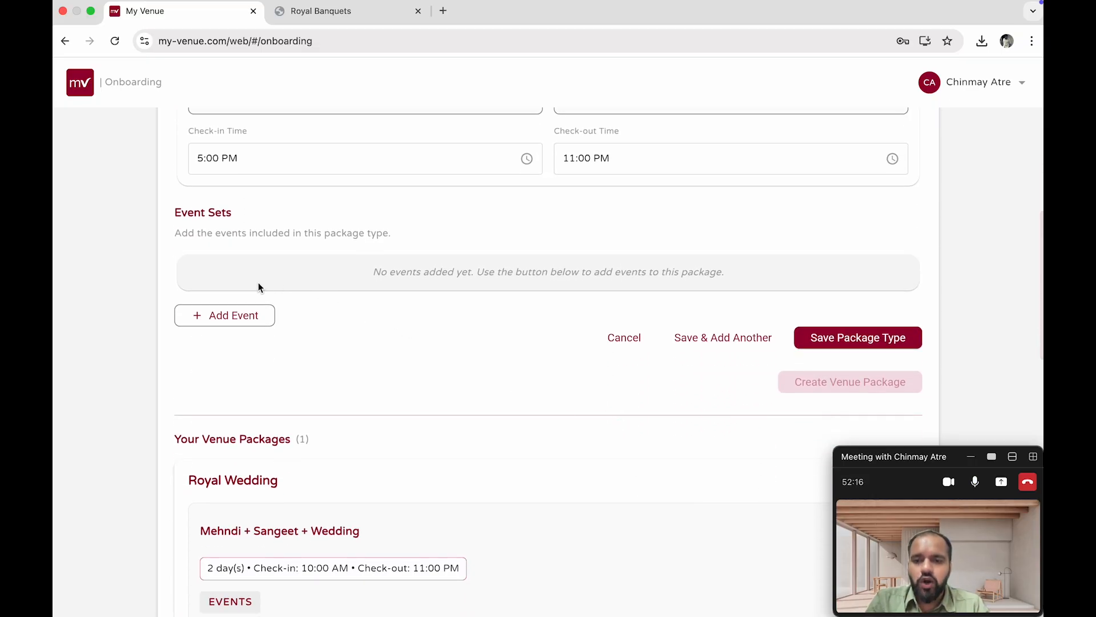
left_click(247, 318)
left_click(528, 261)
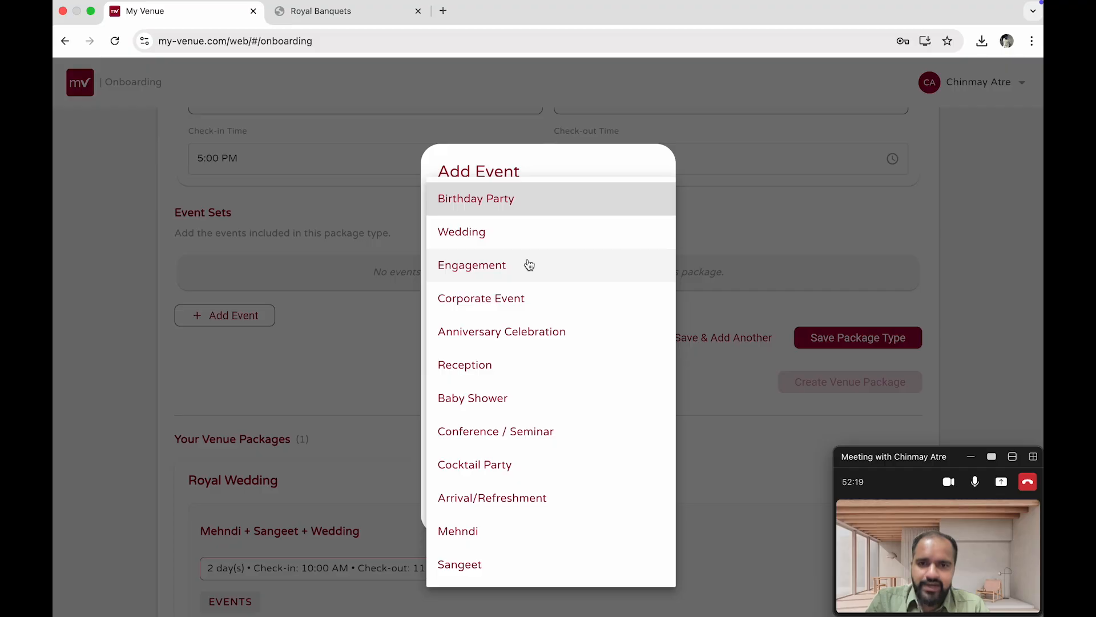
left_click(533, 210)
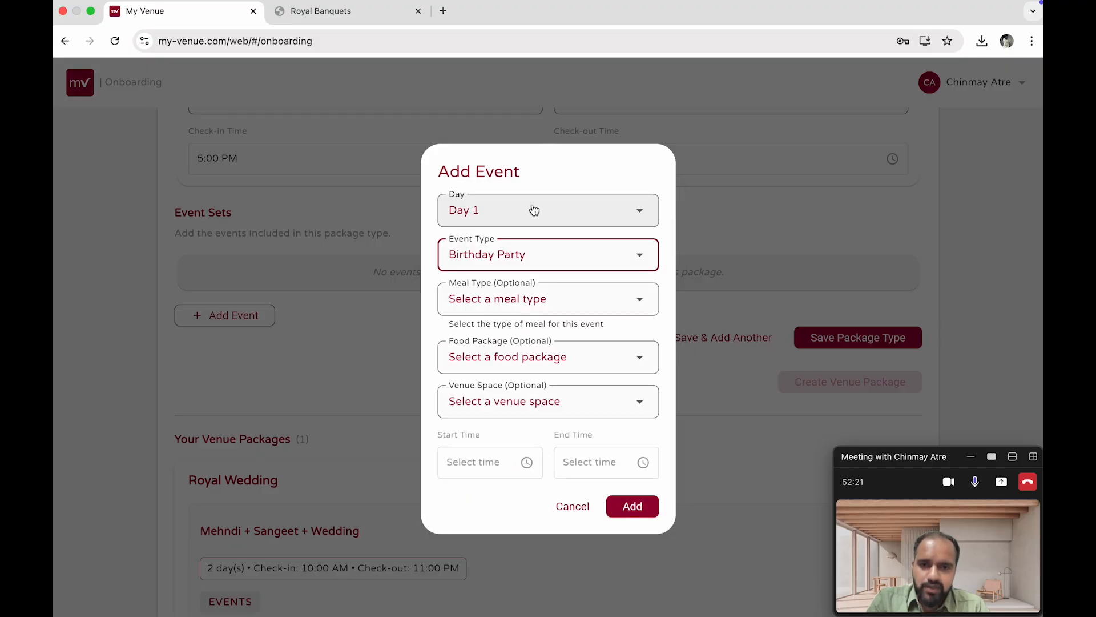
left_click(536, 303)
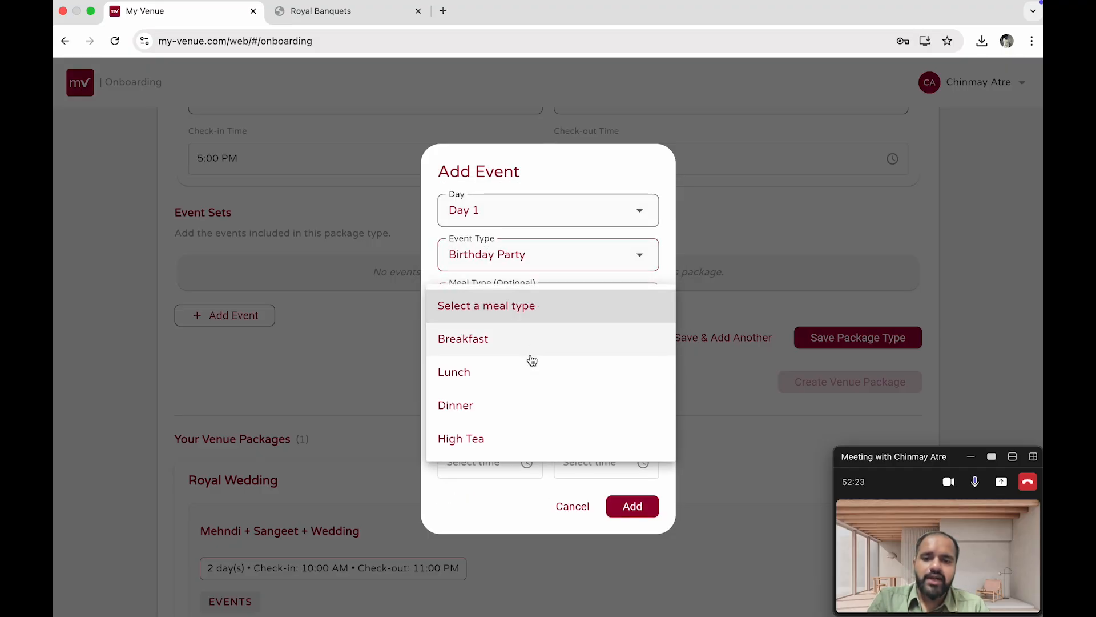
left_click(522, 404)
Choose the Gold Package (₹2000/person) food package and The Royal Grand Ballroom (500) venue space for the Birthday Party event
left_click(571, 363)
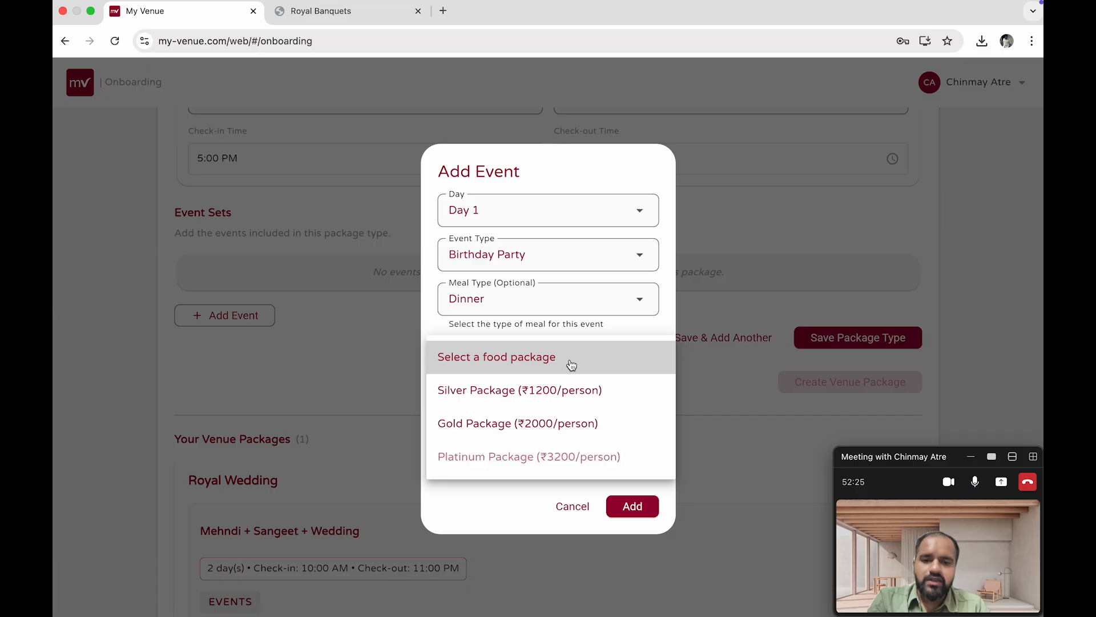
left_click(565, 419)
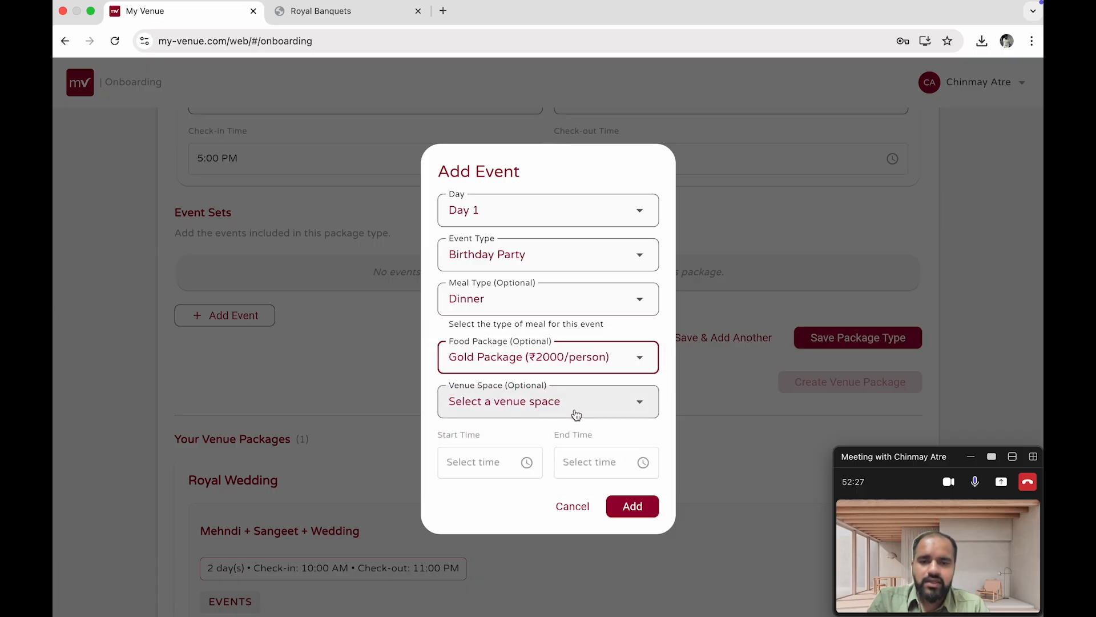
left_click(575, 410)
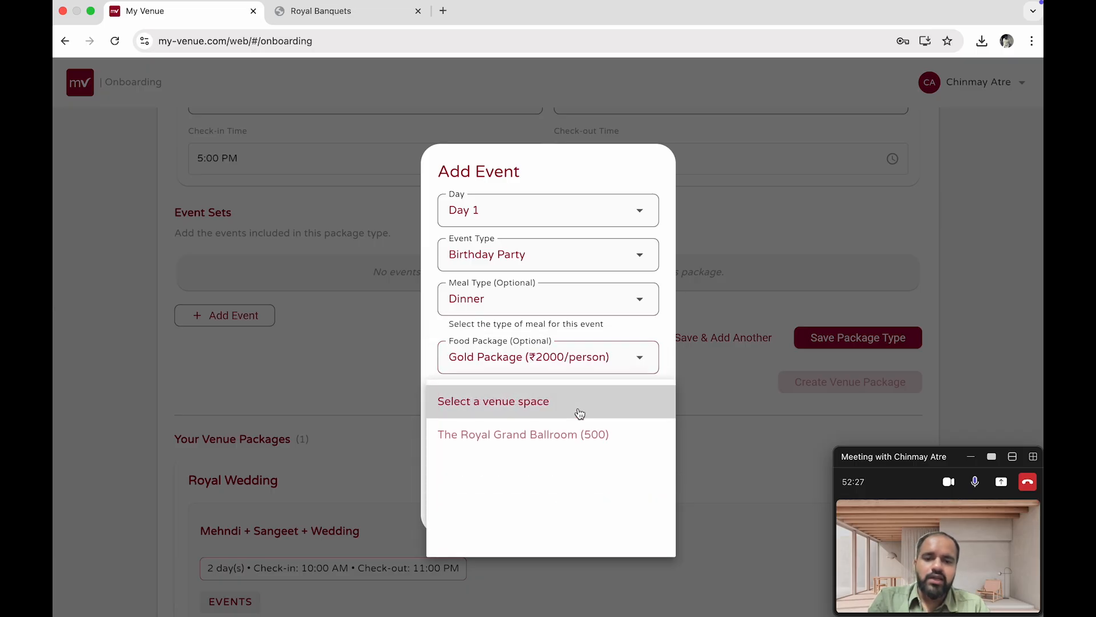
left_click(574, 444)
left_click(514, 454)
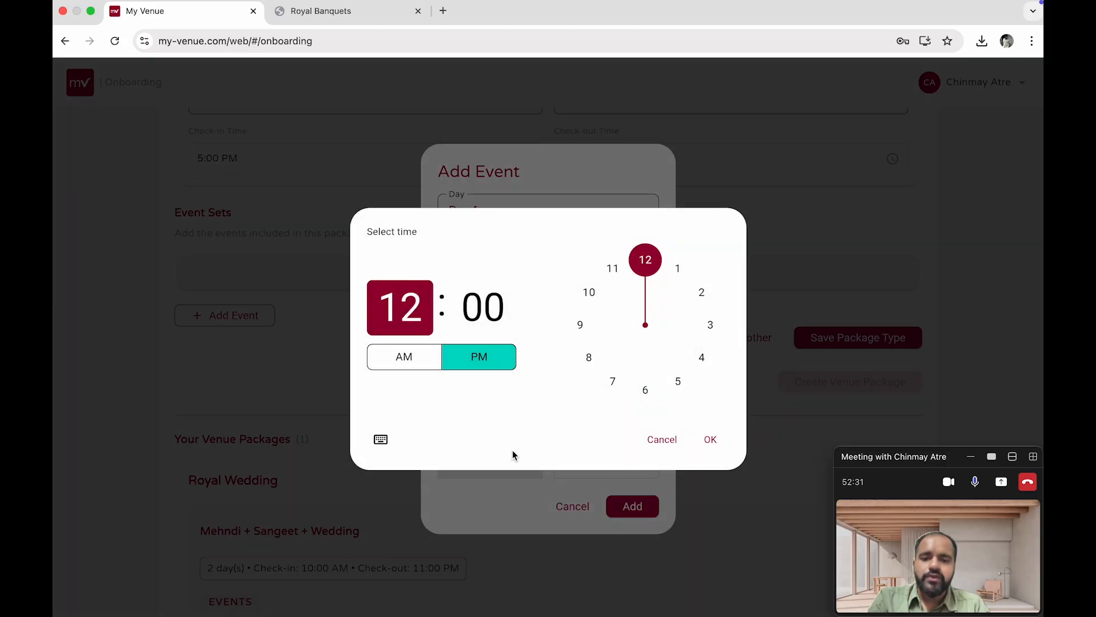
left_click(611, 384)
left_click(708, 439)
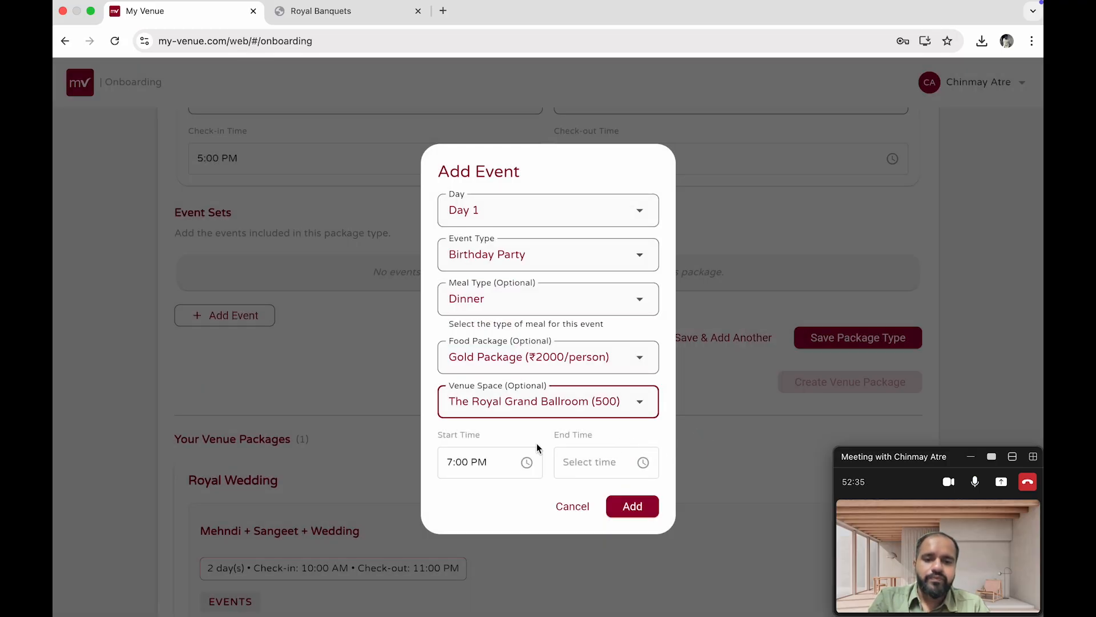
Set the Birthday Party event's start time to 9:00 PM and end time to 11:00 PM, and add the event
left_click(507, 460)
left_click(588, 336)
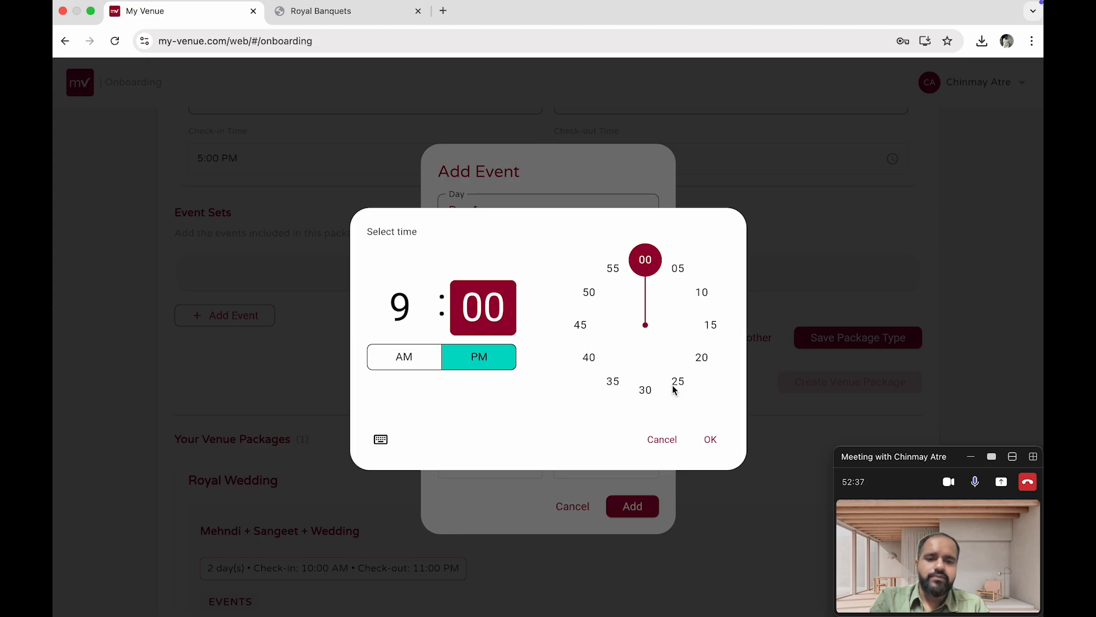
left_click(710, 439)
left_click(634, 461)
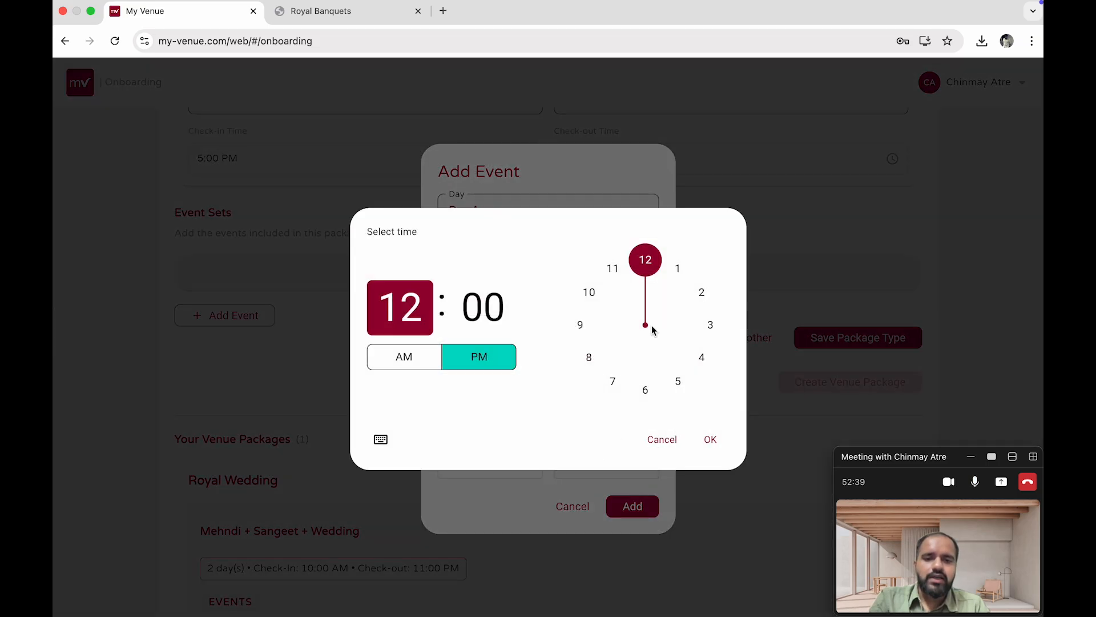
left_click(613, 268)
left_click(714, 438)
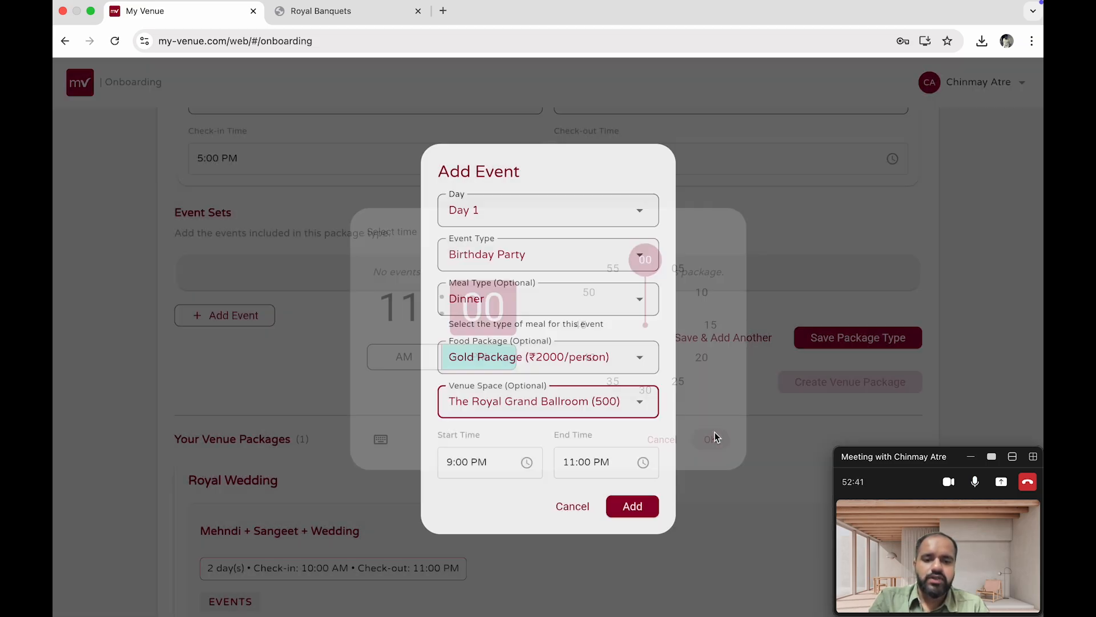
left_click(634, 503)
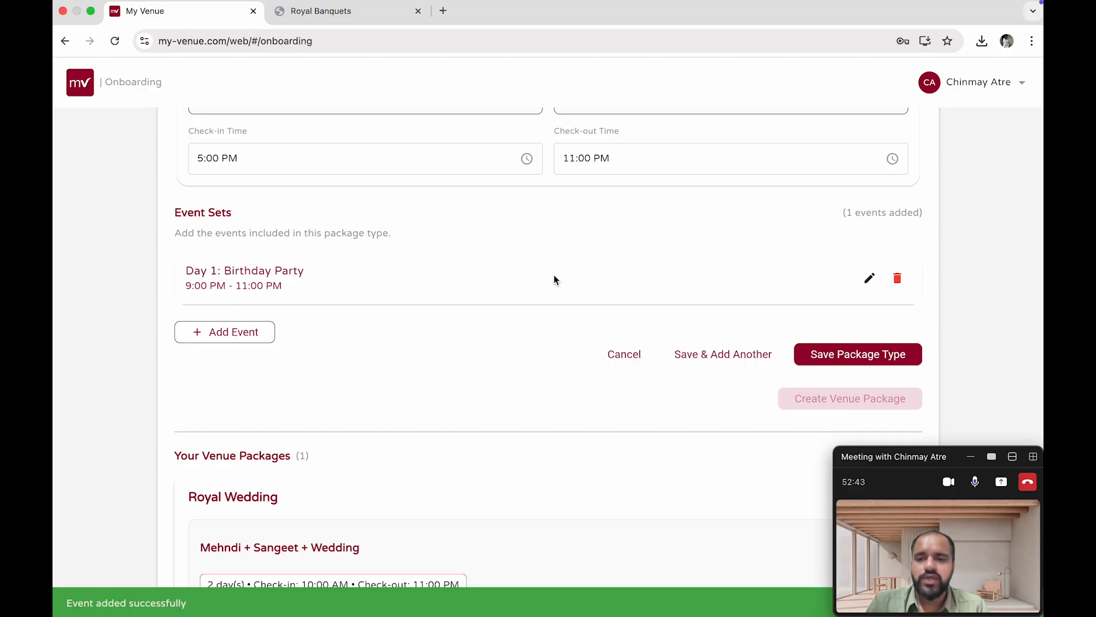
Save the Standard Package package type and create the Birthday Package venue package
scroll(554, 277, "up", 5)
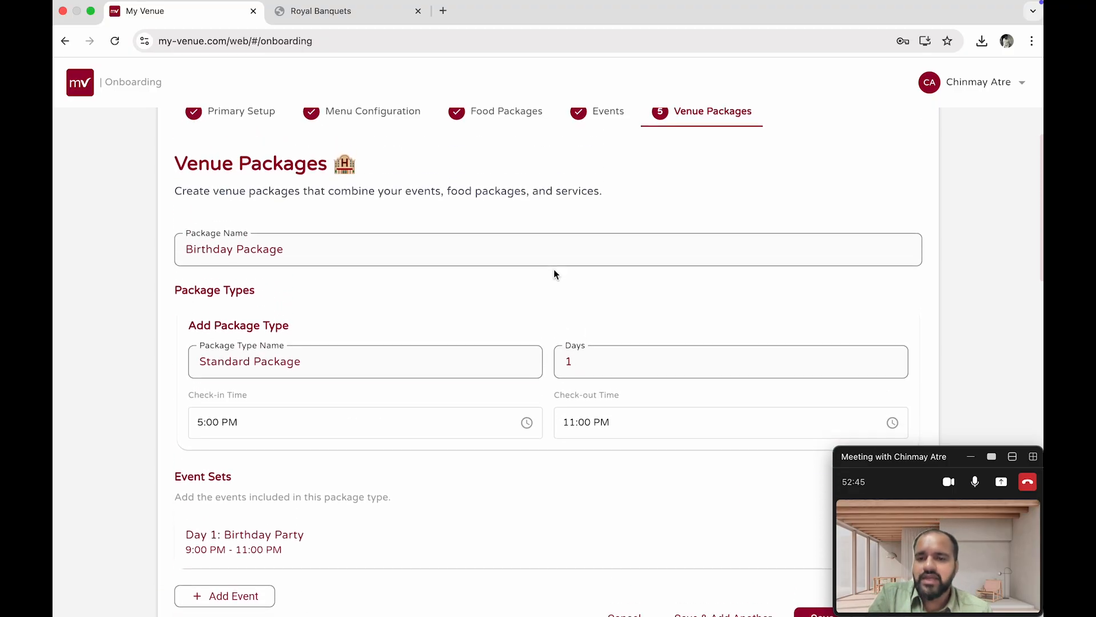
scroll(554, 275, "down", 2)
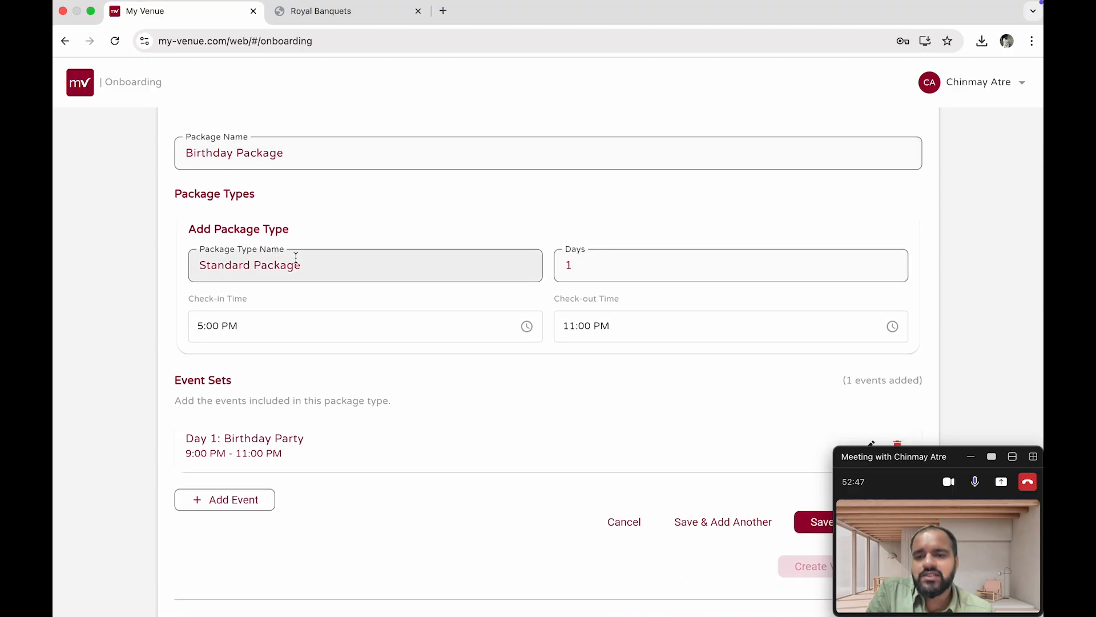
scroll(267, 447, "down", 2)
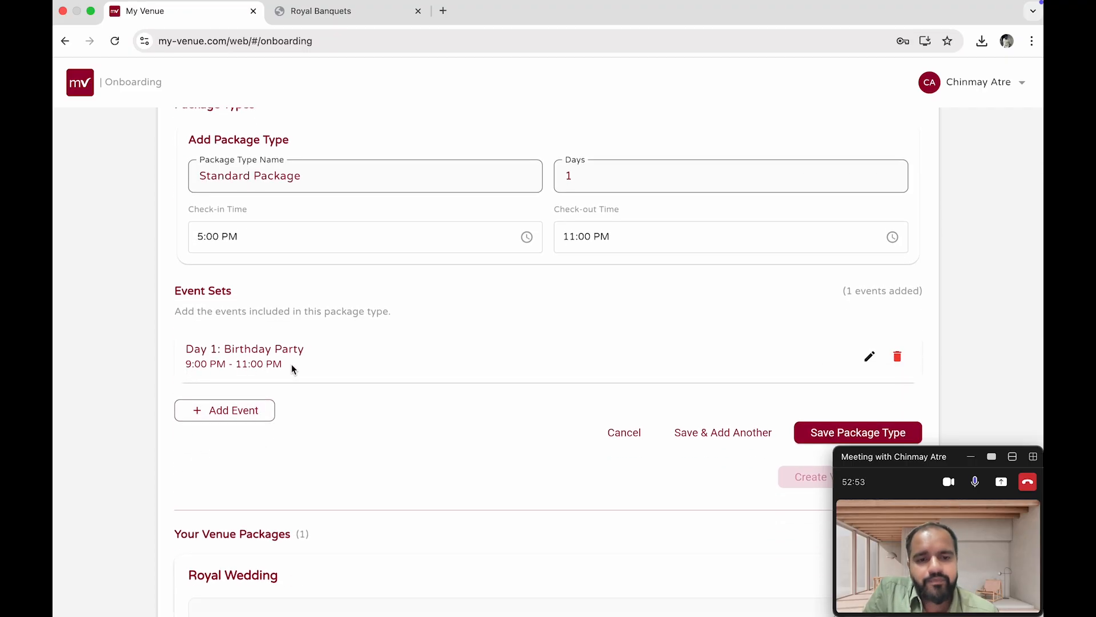
scroll(292, 367, "down", 2)
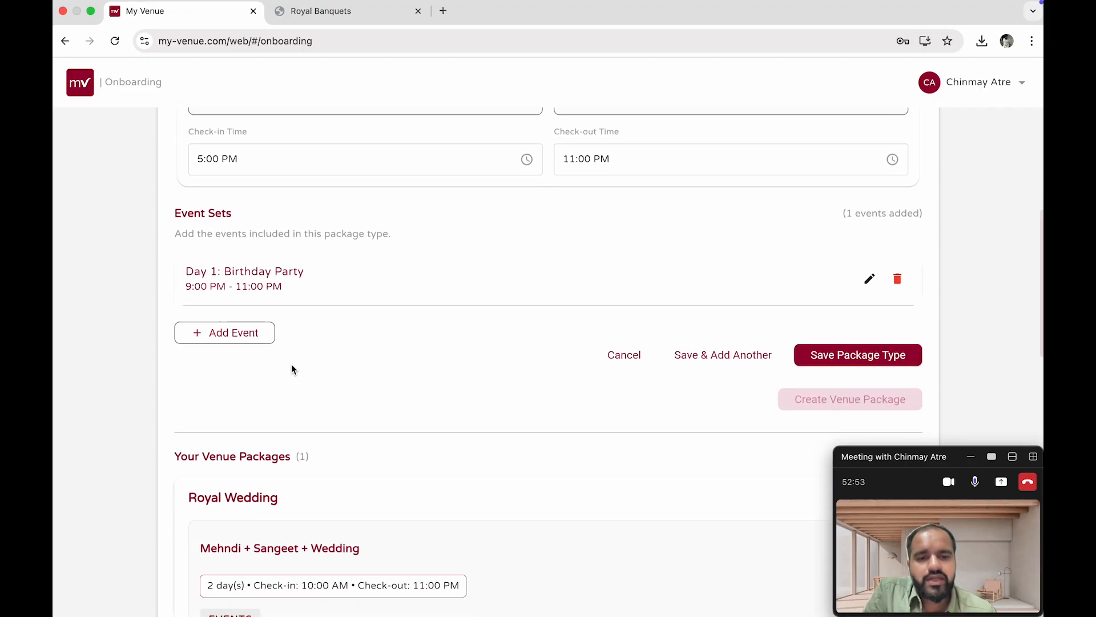
left_click(864, 355)
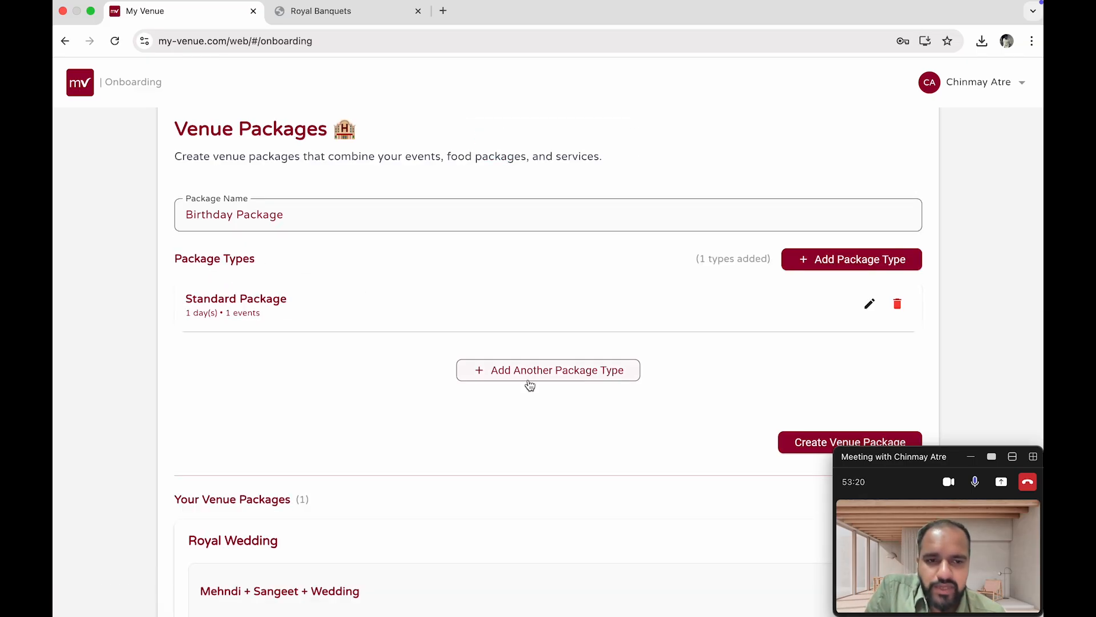
scroll(542, 386, "down", 3)
left_click(858, 320)
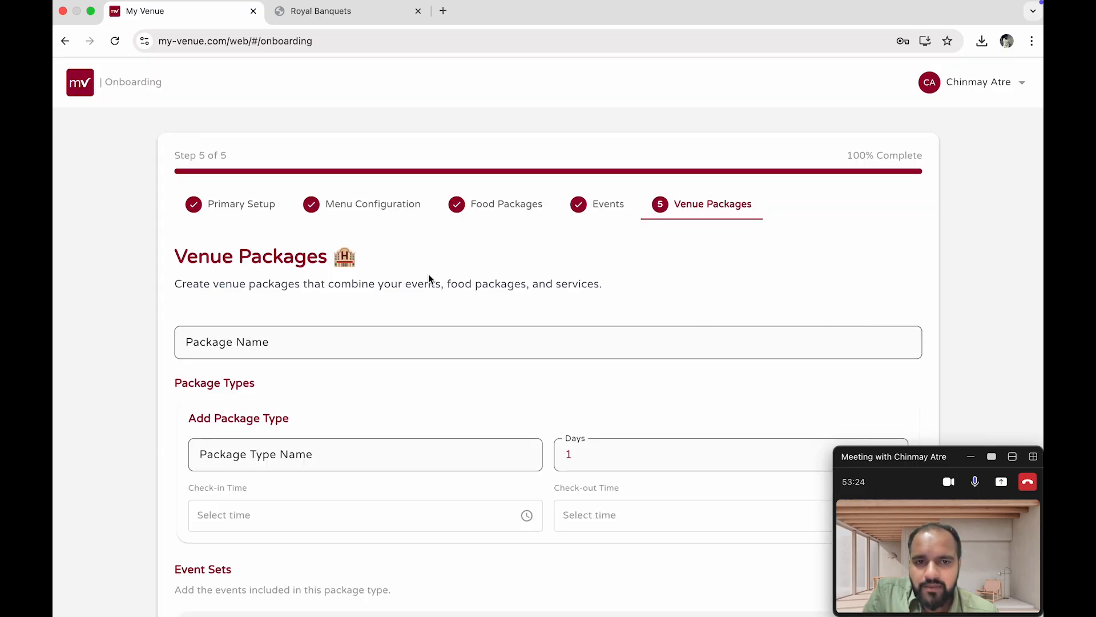
Review the Royal Wedding and Birthday Package entries in the list of venue packages
scroll(428, 273, "down", 10)
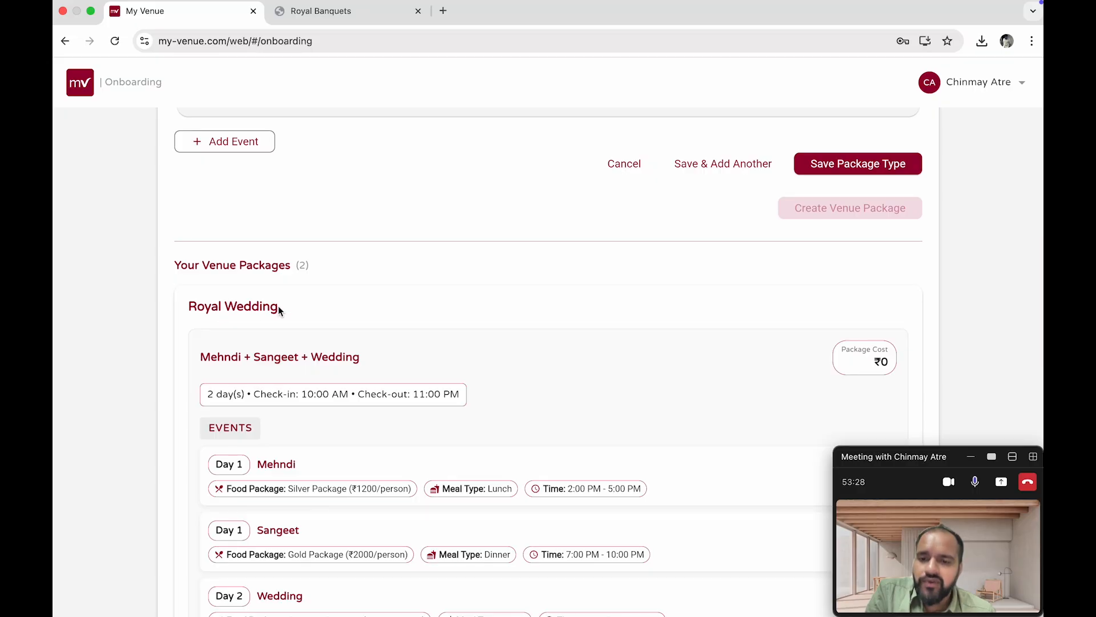
scroll(296, 355, "down", 5)
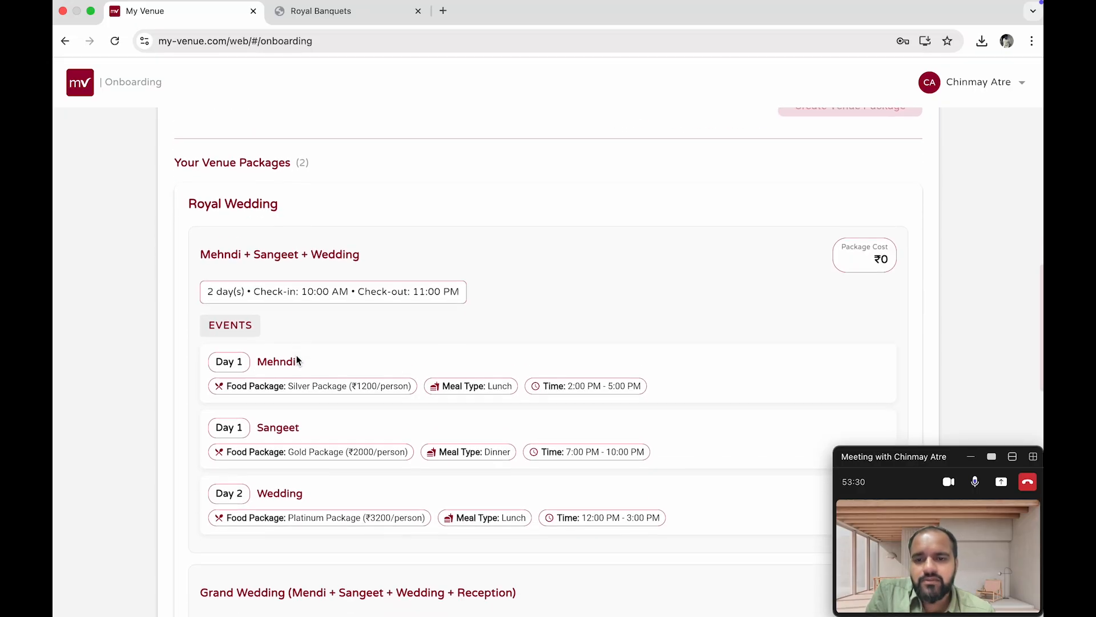
scroll(296, 359, "down", 20)
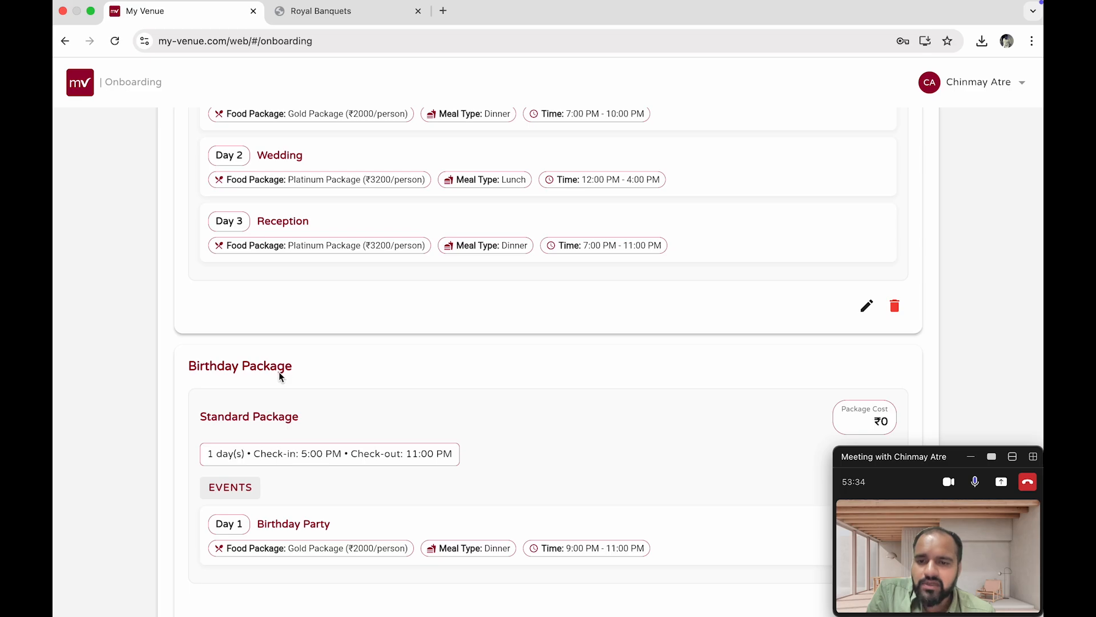
scroll(278, 419, "down", 3)
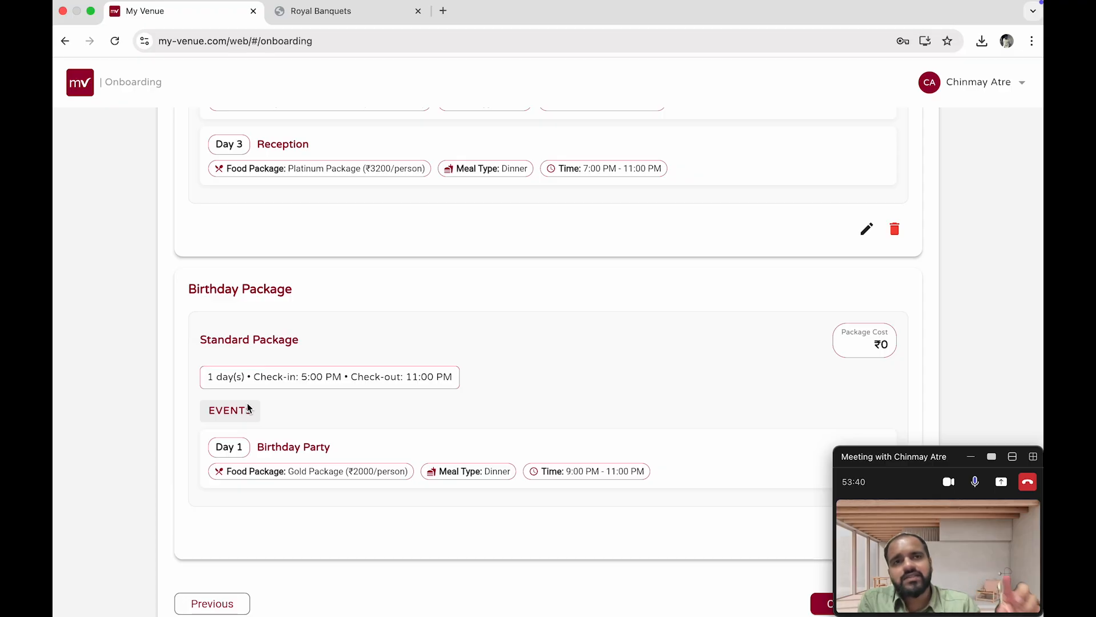
scroll(248, 407, "down", 5)
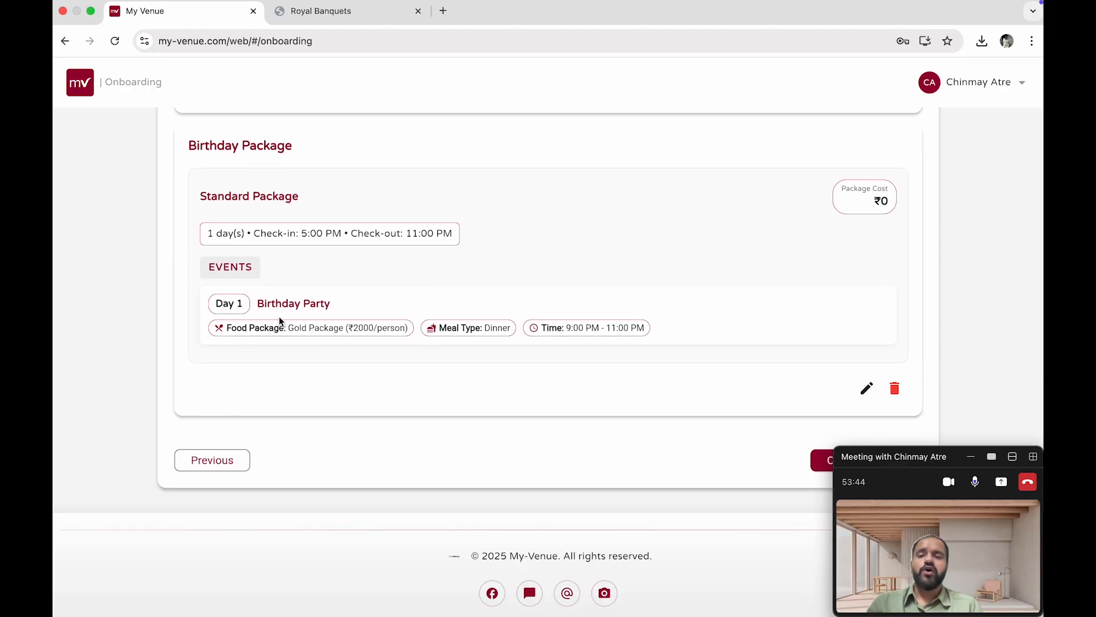
scroll(279, 316, "up", 15)
scroll(280, 321, "up", 15)
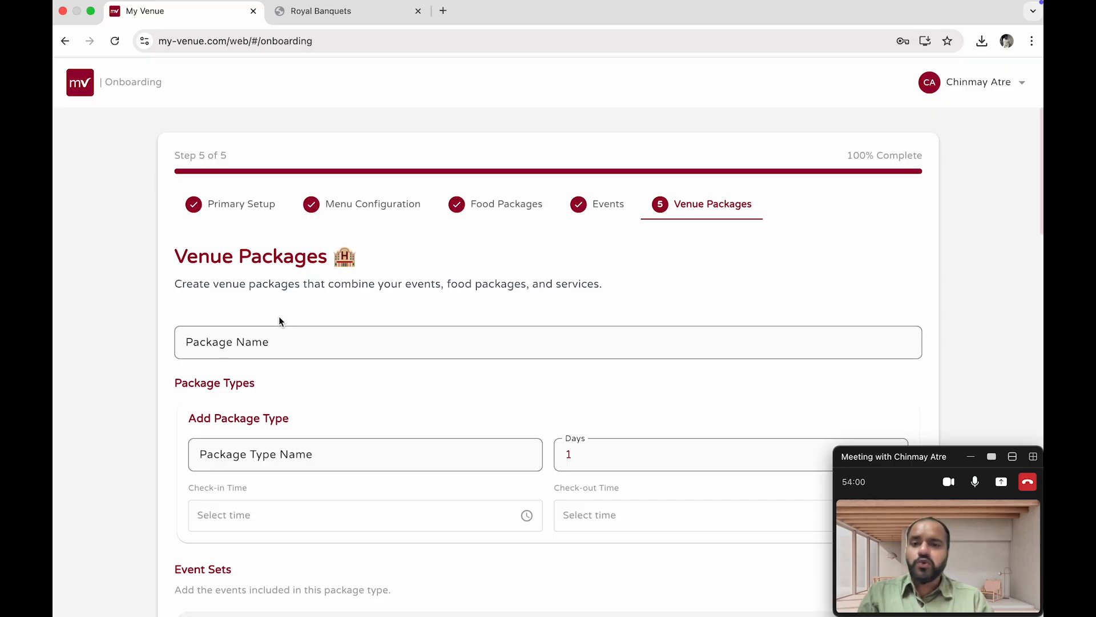
scroll(280, 321, "down", 2)
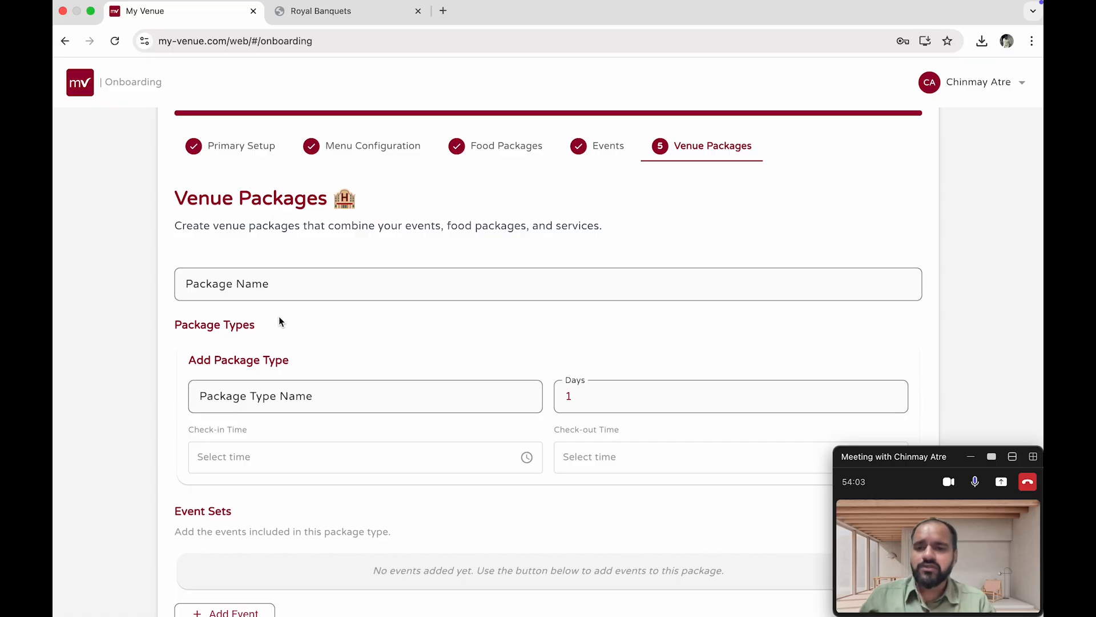
scroll(279, 322, "down", 15)
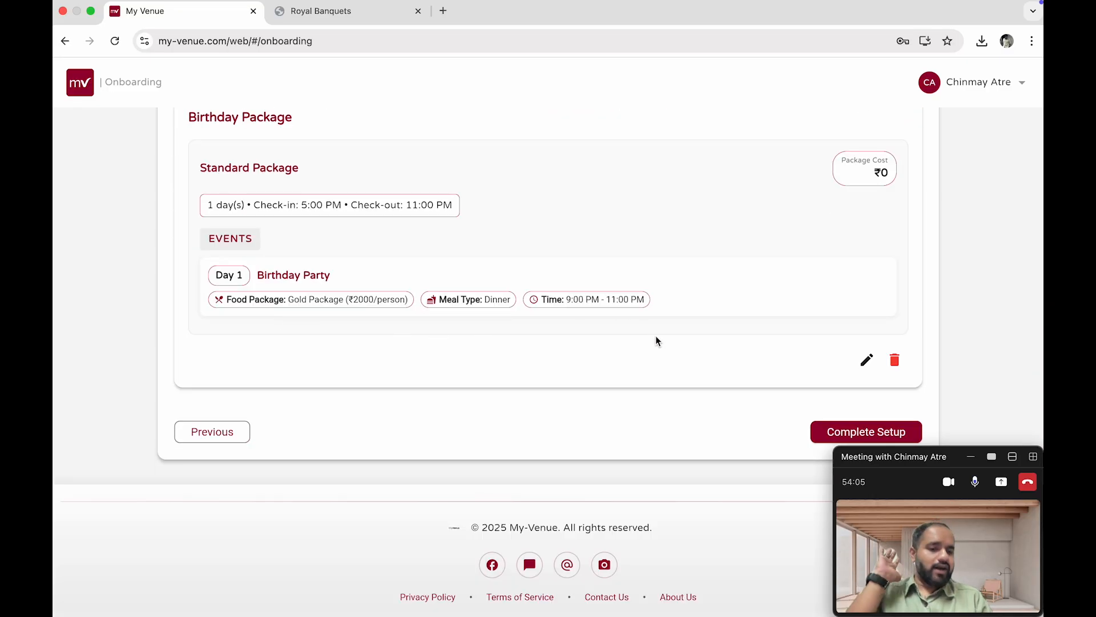
Complete the onboarding setup and go to the dashboard
left_click(826, 431)
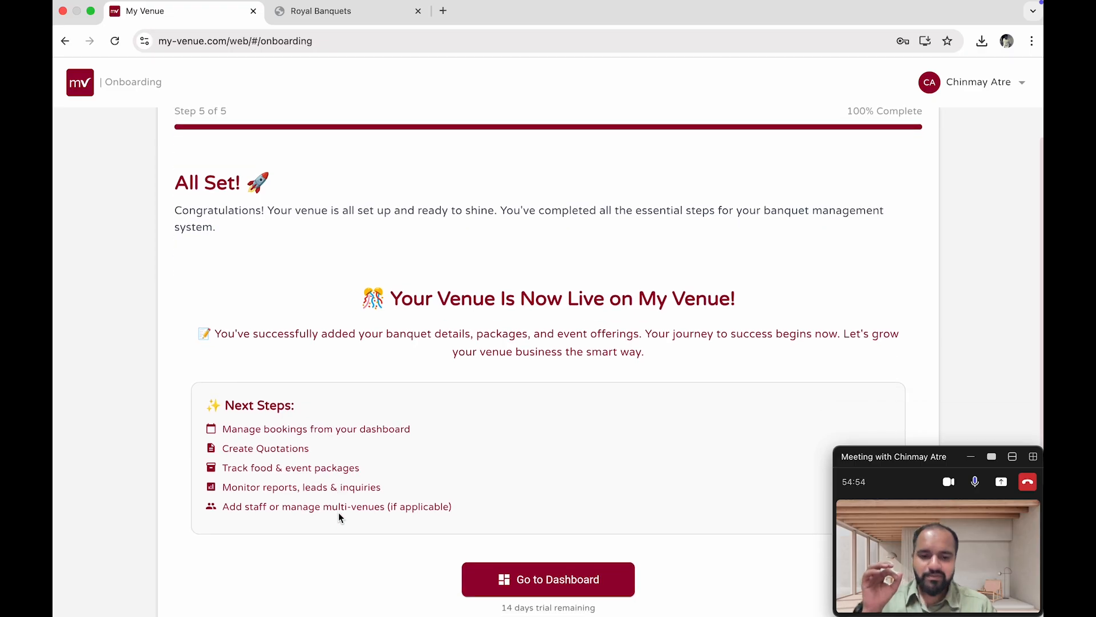
scroll(457, 460, "down", 3)
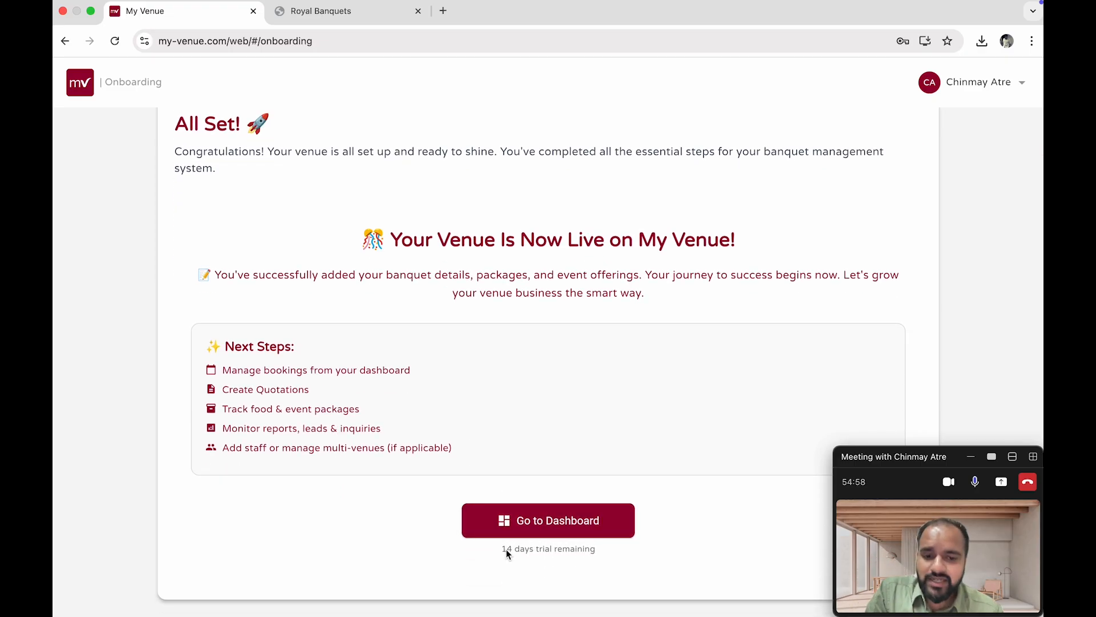
left_click(547, 520)
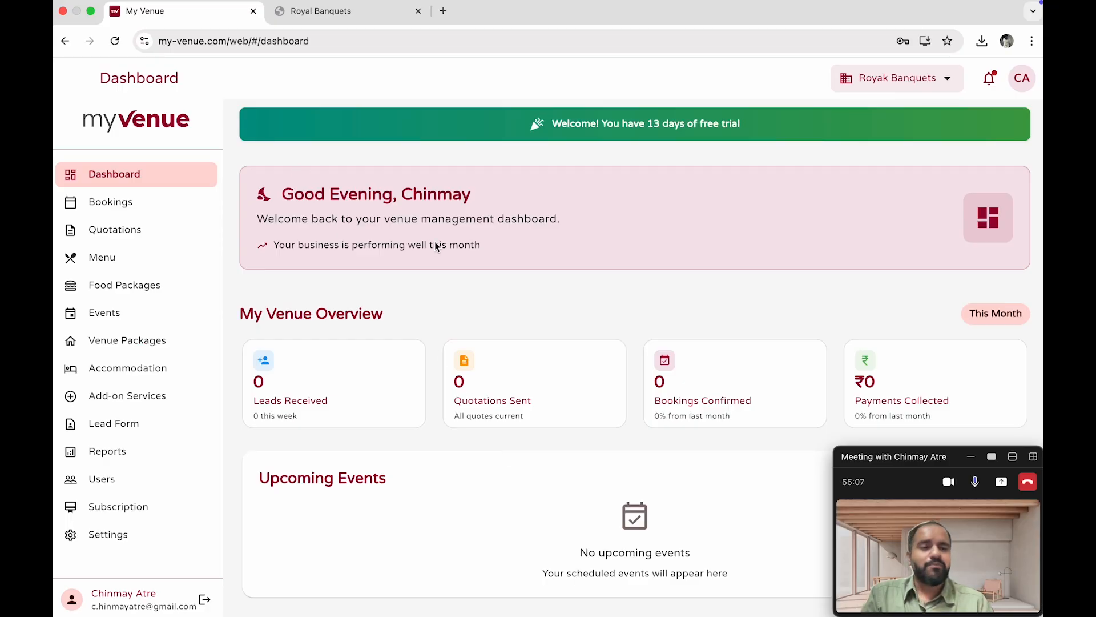
Browse the dashboard's overview, upcoming events, recent activity and quick actions sections
scroll(435, 247, "down", 2)
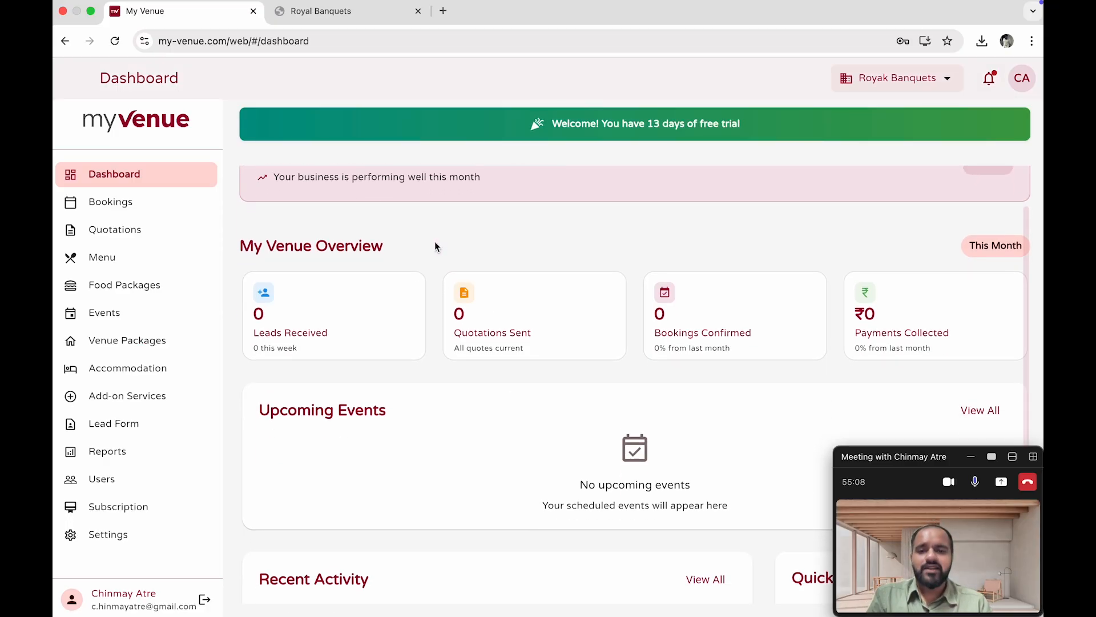
scroll(435, 242, "down", 4)
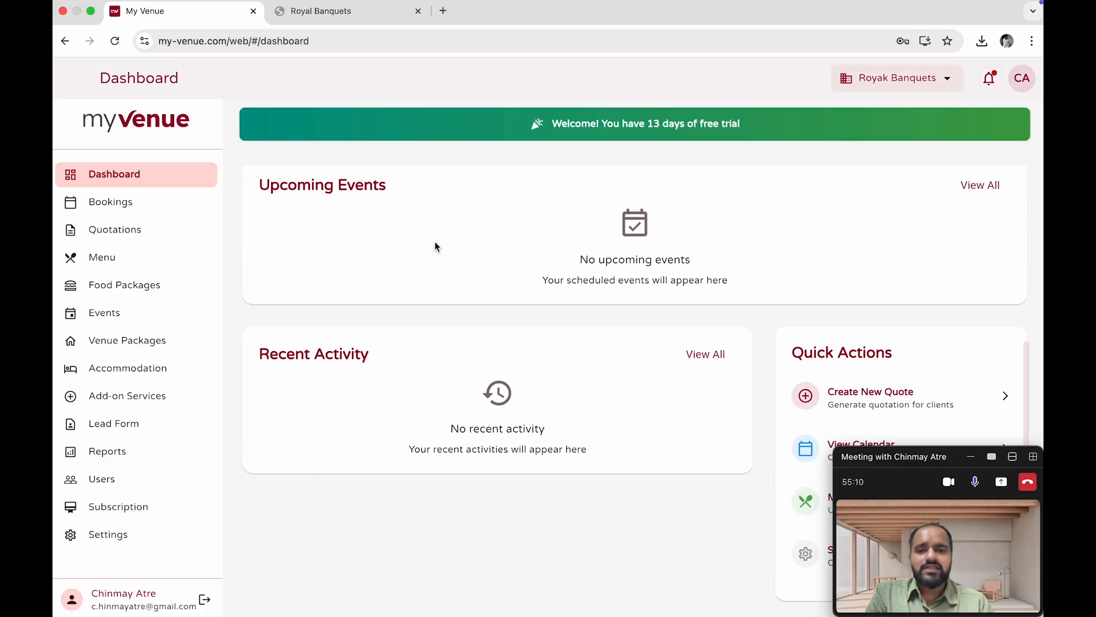
scroll(435, 245, "up", 5)
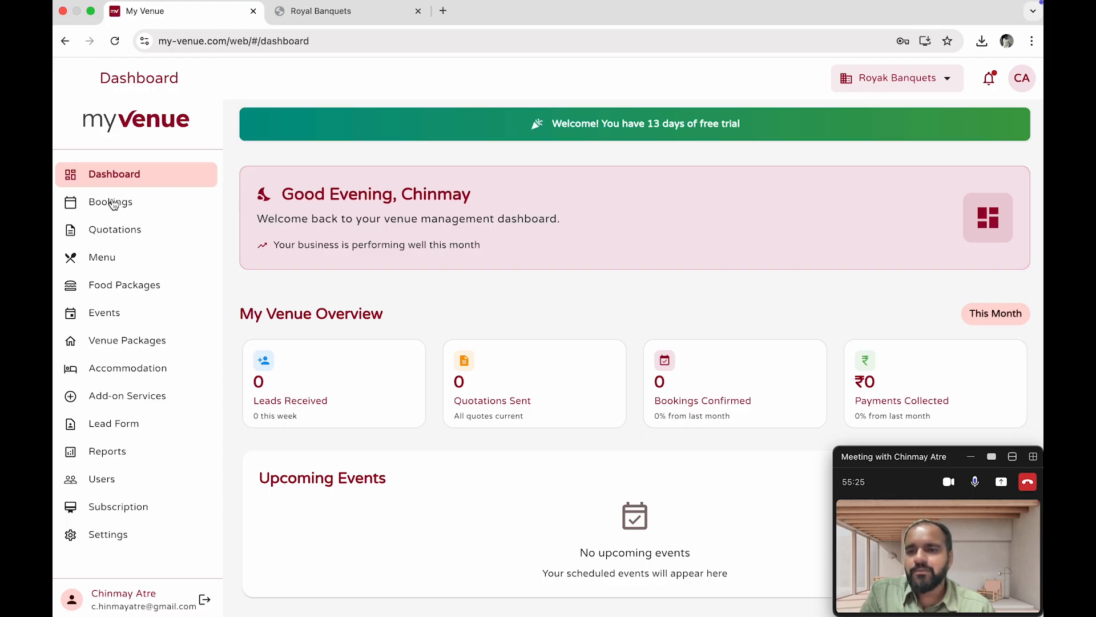
scroll(393, 320, "down", 1)
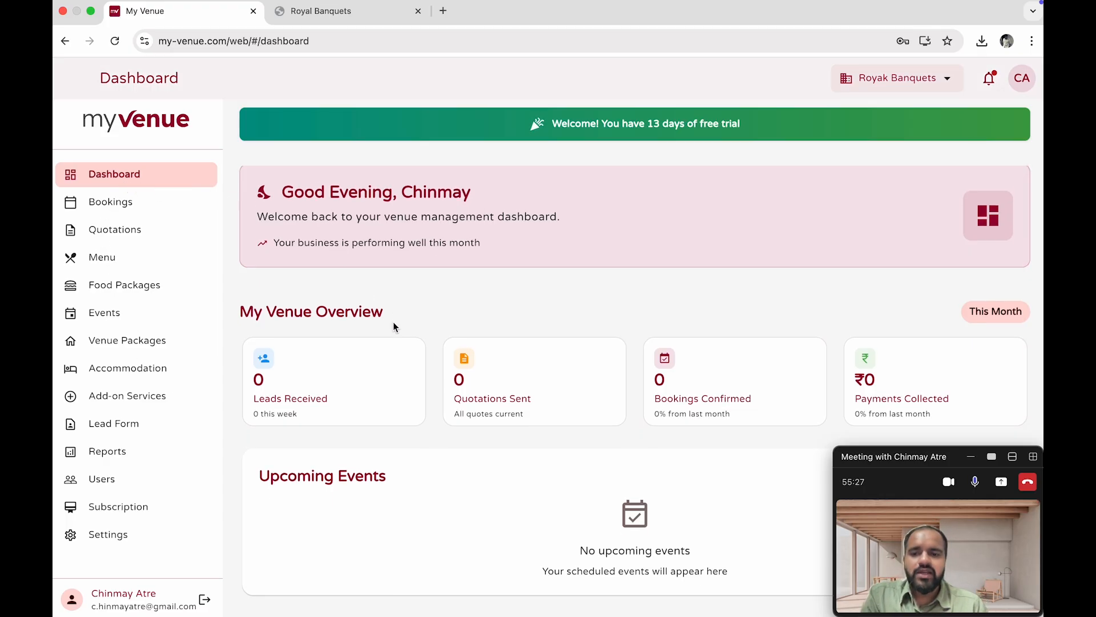
scroll(655, 320, "down", 1)
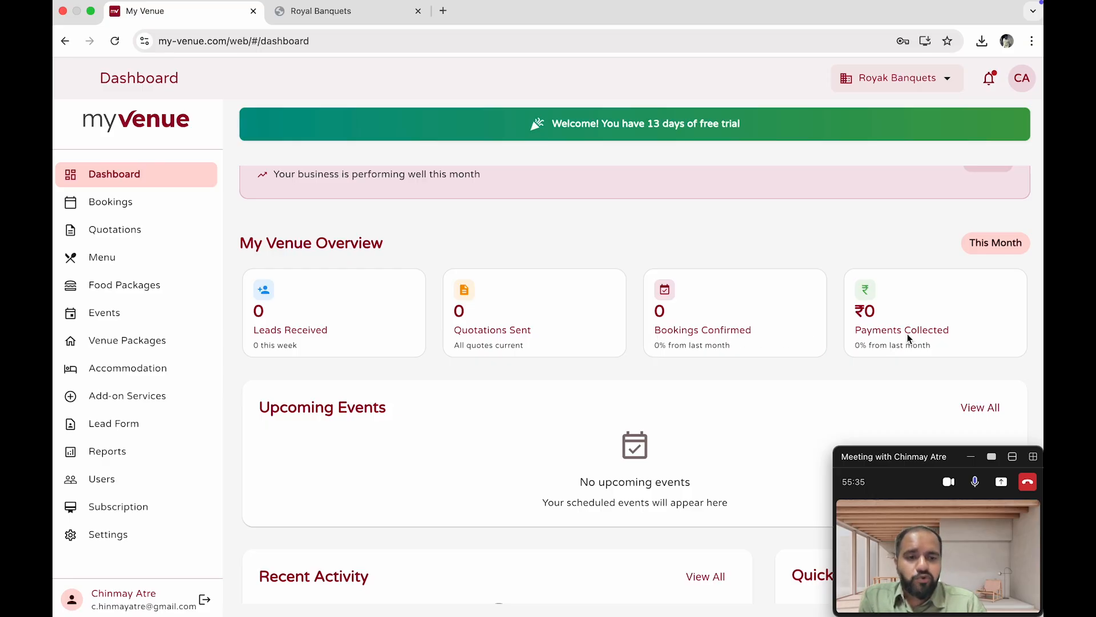
scroll(907, 338, "down", 6)
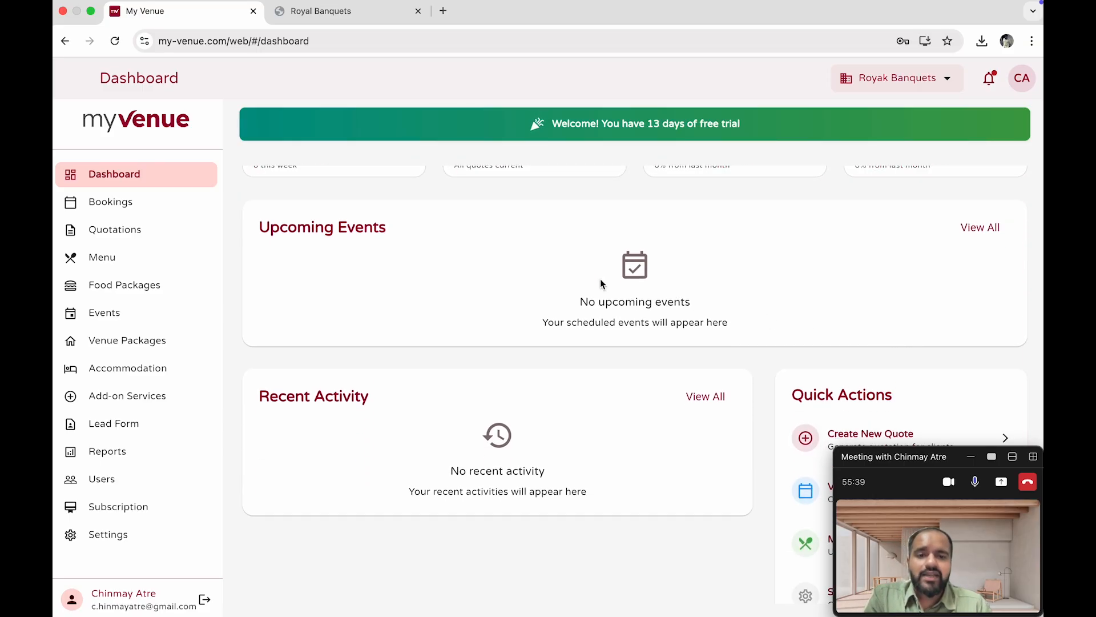
scroll(779, 301, "down", 1)
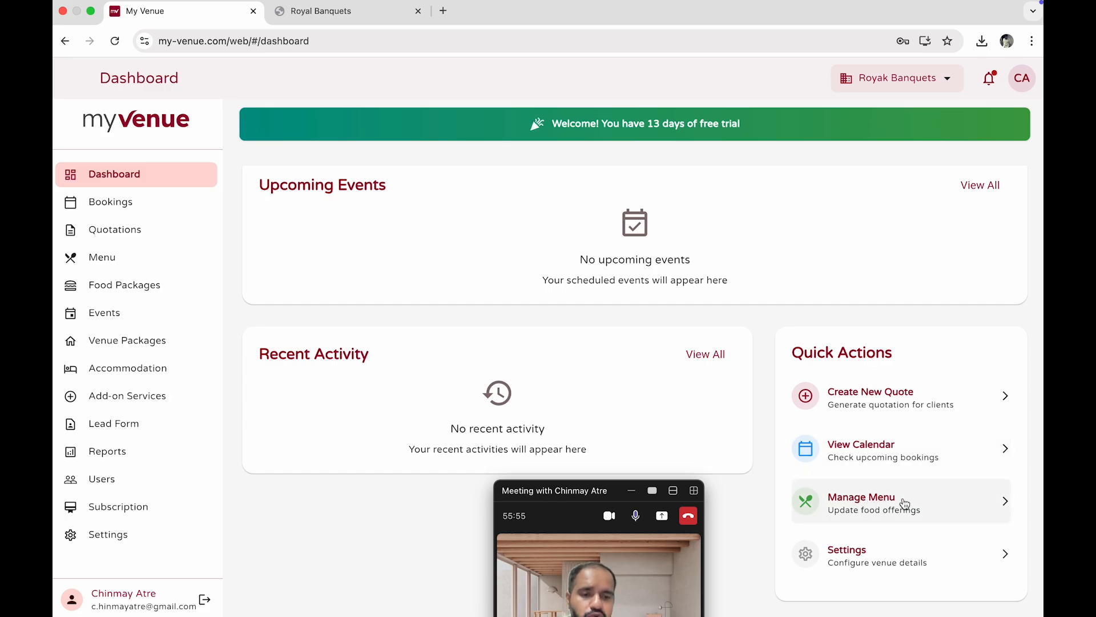
left_click_drag(907, 487, 903, 480)
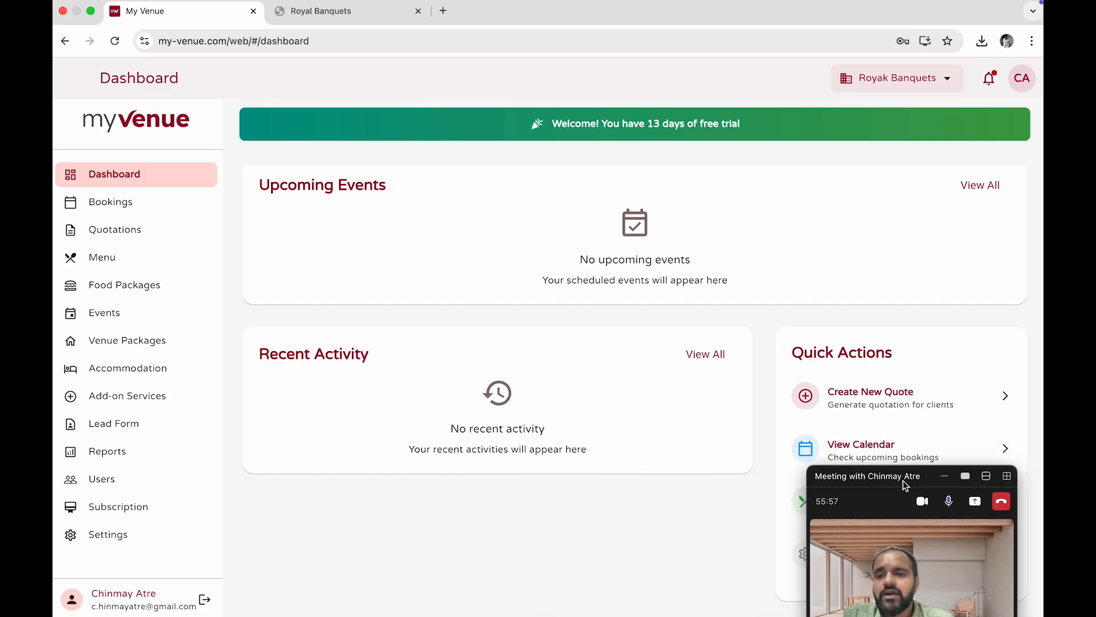